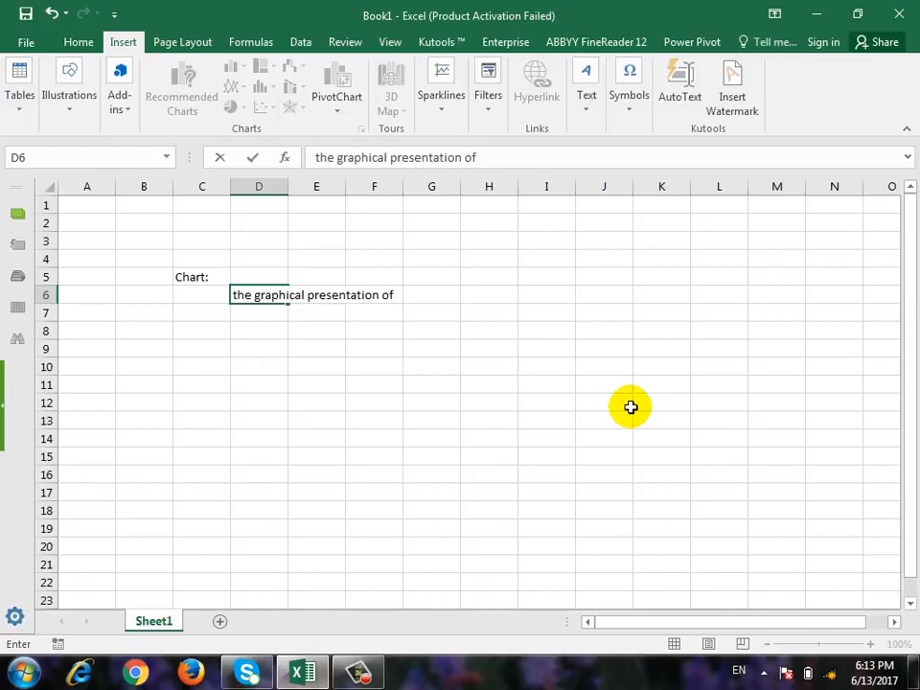
# Complete the description in D6 as "the graphical presentation of data" and dismiss the Windows color scheme prompt.
pyautogui.press('BackSpace')
pyautogui.press('BackSpace')
pyautogui.write('data')
pyautogui.press('Return')
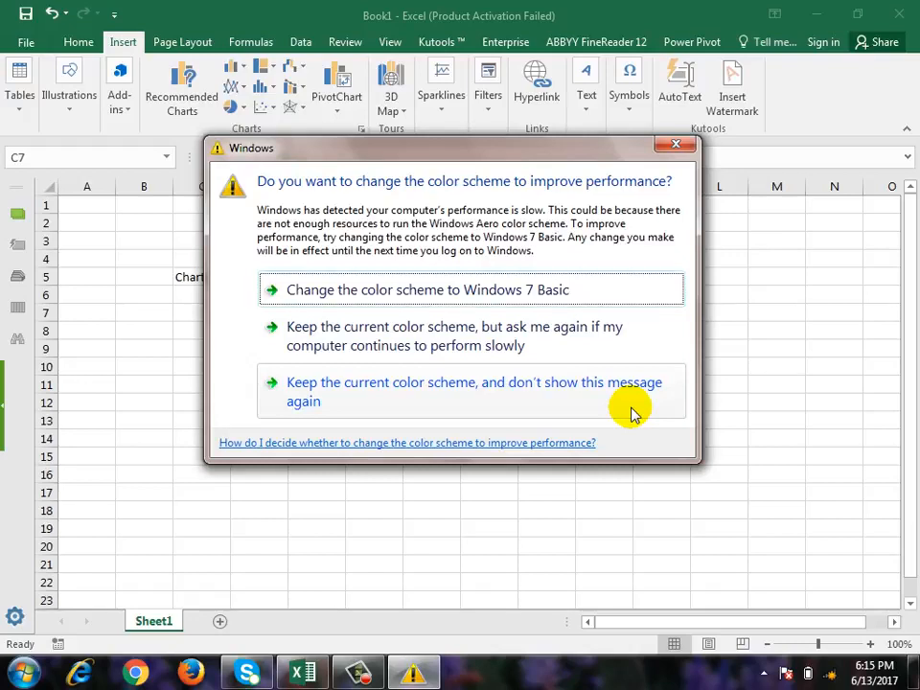
pyautogui.click(676, 144)
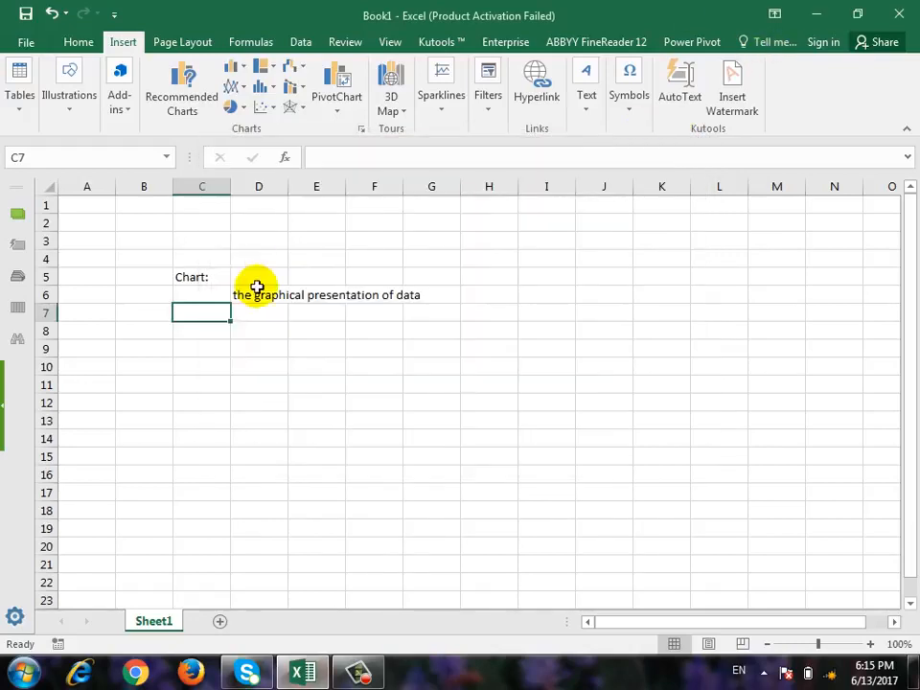
# Enter the table headers Name, word, excel and access in cells B8 to E8.
pyautogui.click(164, 334)
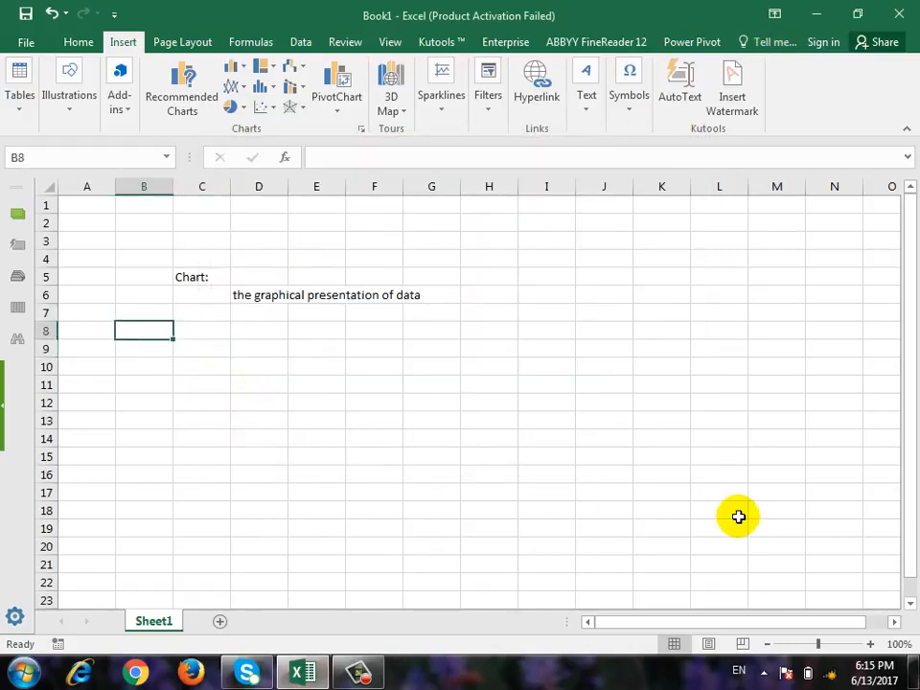
pyautogui.write('Name')
pyautogui.press('Tab')
pyautogui.write('word')
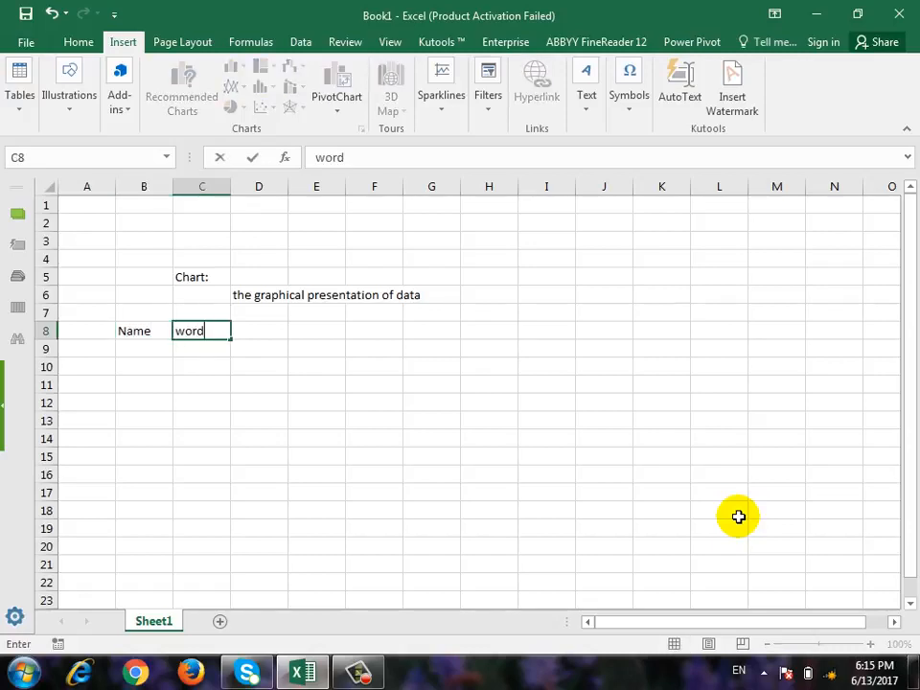
pyautogui.press('Tab')
pyautogui.write('excel')
pyautogui.press('Tab')
pyautogui.write('acc')
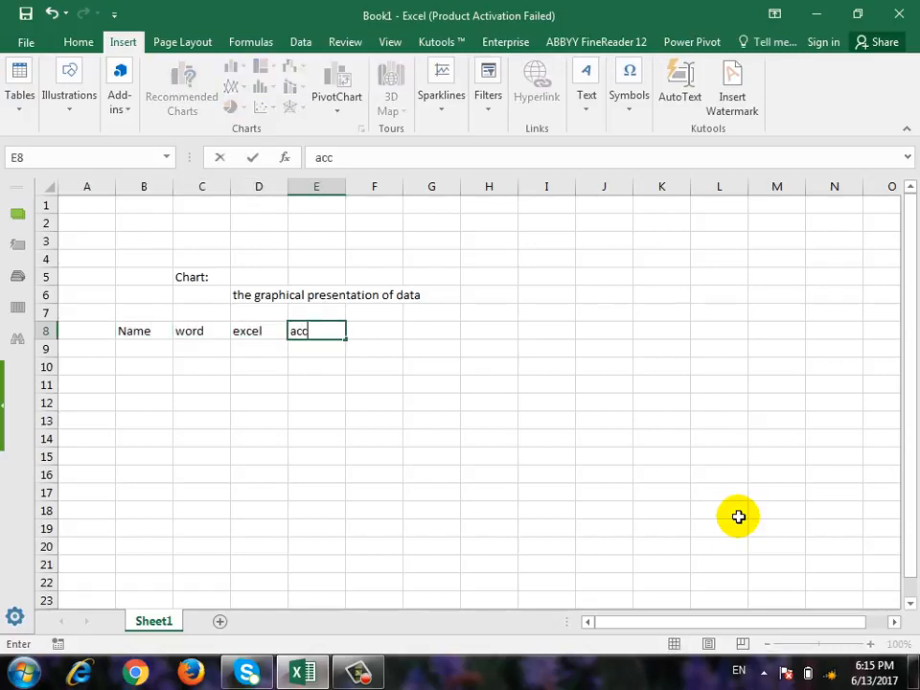
pyautogui.write('ess')
pyautogui.press('Return')
# Fill cells B9 to B12 of the Name column with four people's names.
pyautogui.write('al')
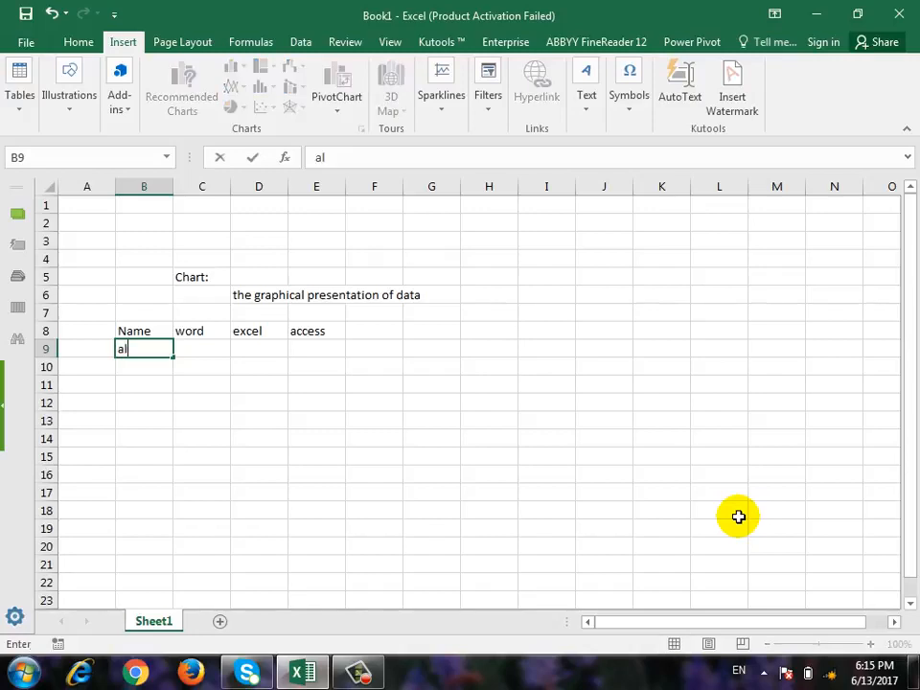
pyautogui.write('i')
pyautogui.press('Return')
pyautogui.write('wali')
pyautogui.press('Return')
pyautogui.write('ahma')
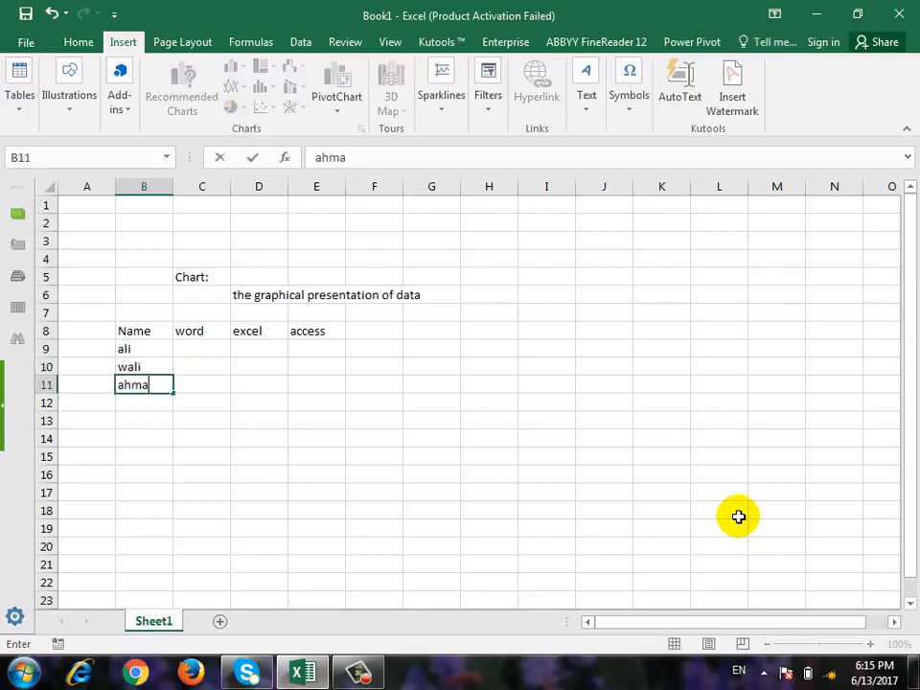
pyautogui.write('d')
pyautogui.press('Return')
pyautogui.write('khan')
pyautogui.press('Tab')
# Enter the word scores 55, 66, 77 and 88 in cells C9 to C12.
pyautogui.press('Up')
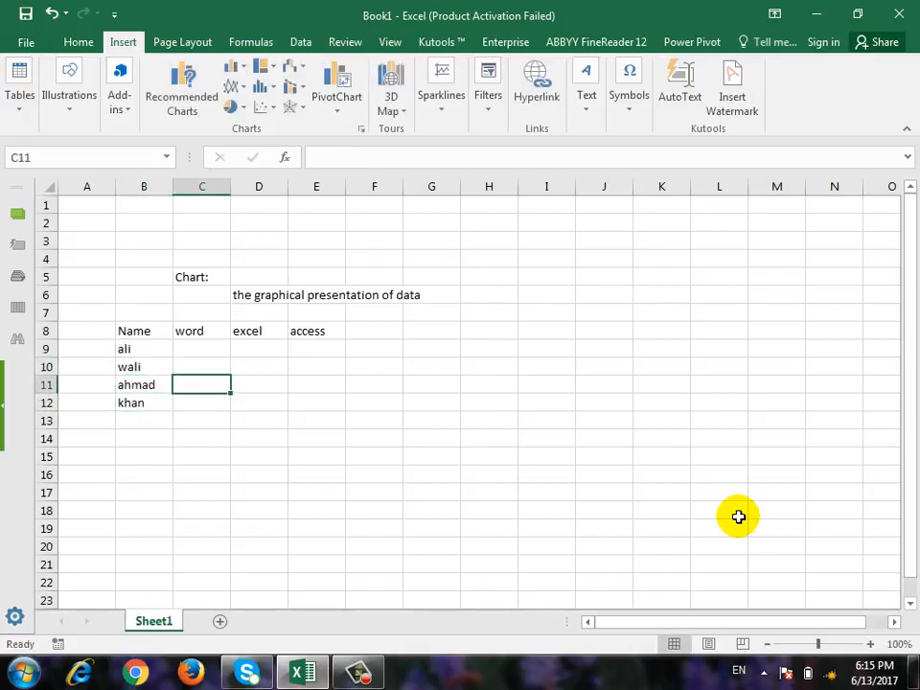
pyautogui.press('Up')
pyautogui.press('Up')
pyautogui.write('55')
pyautogui.press('Return')
pyautogui.write('66')
pyautogui.press('Return')
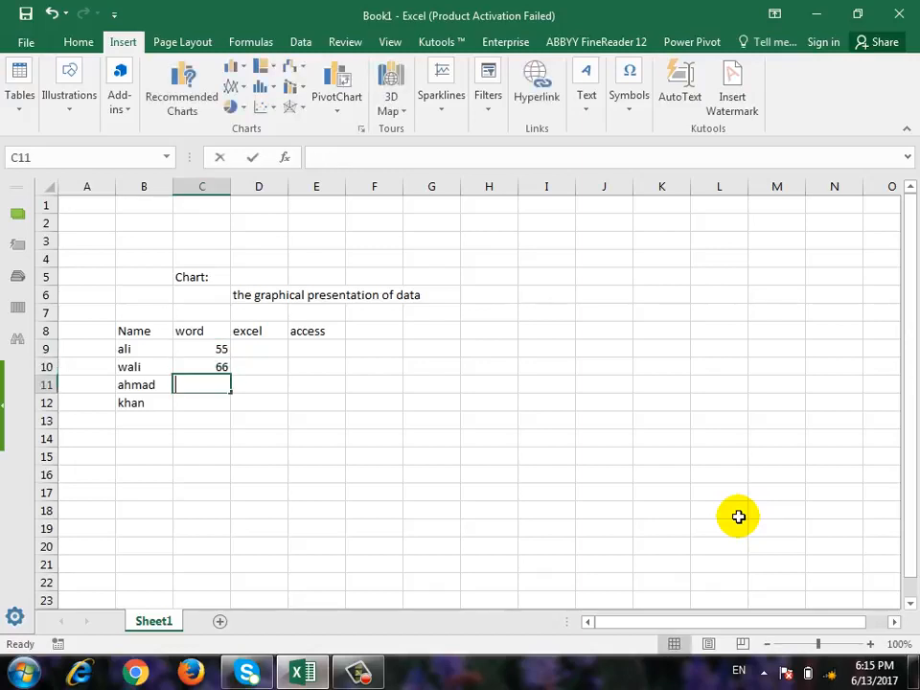
pyautogui.write('77')
pyautogui.press('Return')
pyautogui.write('88')
pyautogui.press('Tab')
# Fill the excel column with the scores 44, 33, 44 and 55 in cells D9 to D12.
pyautogui.write('55')
pyautogui.press('Up')
pyautogui.write('44')
pyautogui.press('Up')
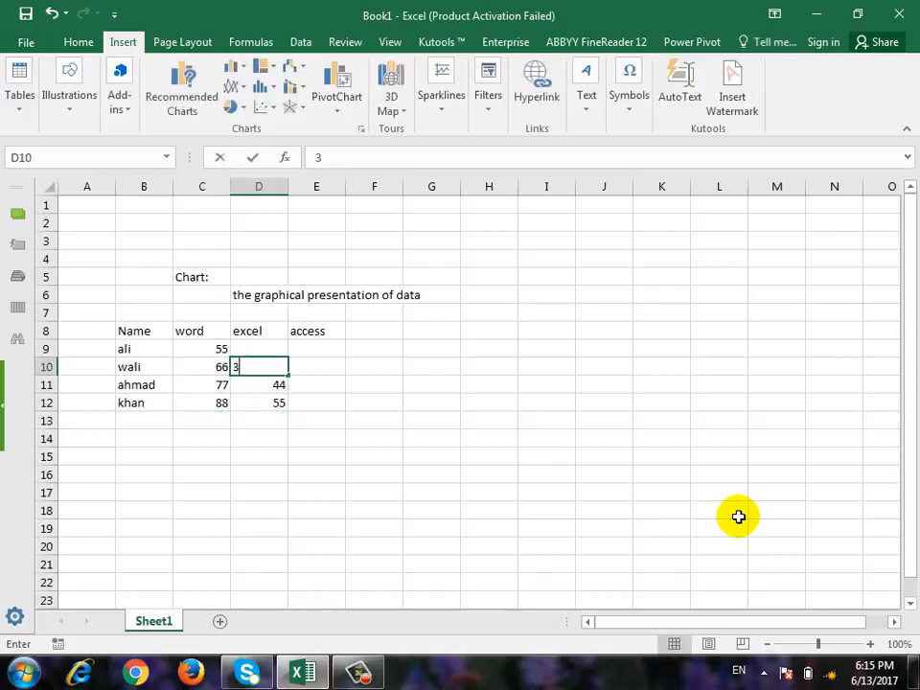
pyautogui.write('3')
pyautogui.press('Up')
pyautogui.write('44')
pyautogui.press('Tab')
# Enter the access scores 55, 66, 77 and 88 in cells E9 to E12.
pyautogui.write('55')
pyautogui.press('Return')
pyautogui.write('66')
pyautogui.press('Return')
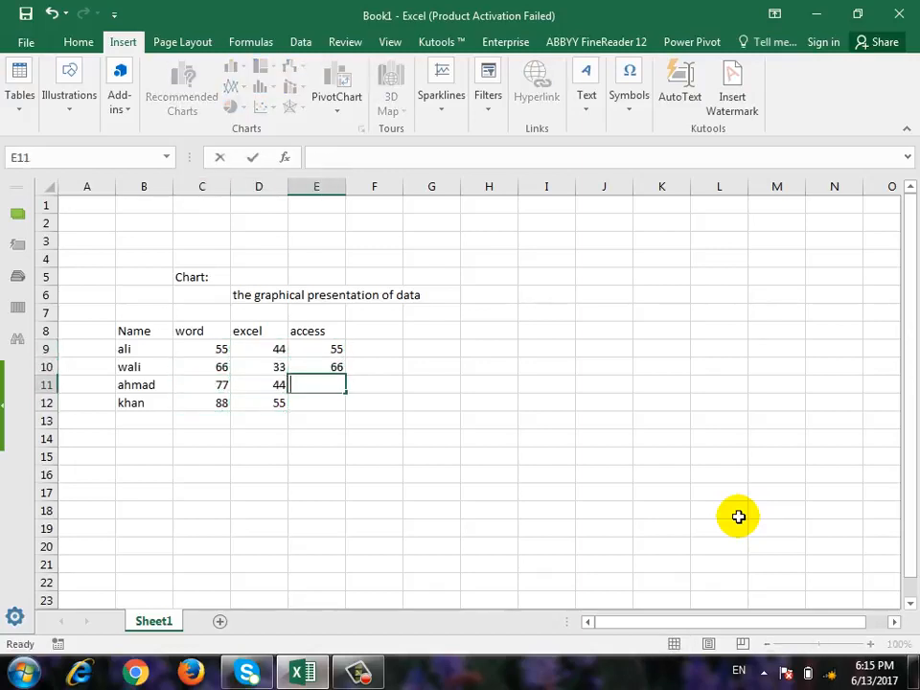
pyautogui.write('77')
pyautogui.press('Return')
pyautogui.write('88')
pyautogui.press('Return')
# Select the whole score table B8:E12 and bring up the recommended charts for it.
pyautogui.press('Up')
pyautogui.press('Left')
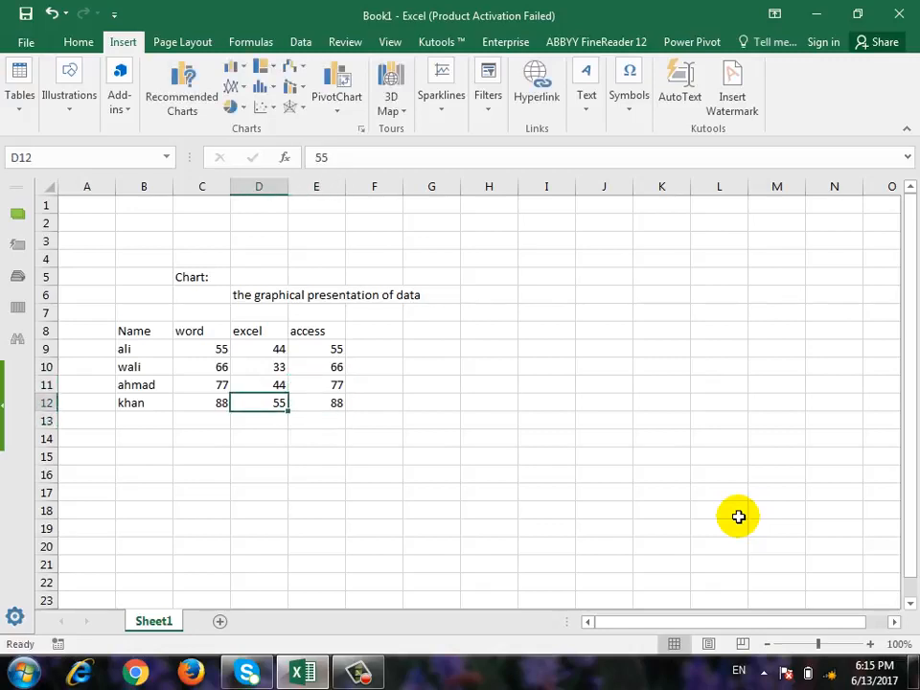
pyautogui.press('Up')
pyautogui.press('Left')
pyautogui.press('Left')
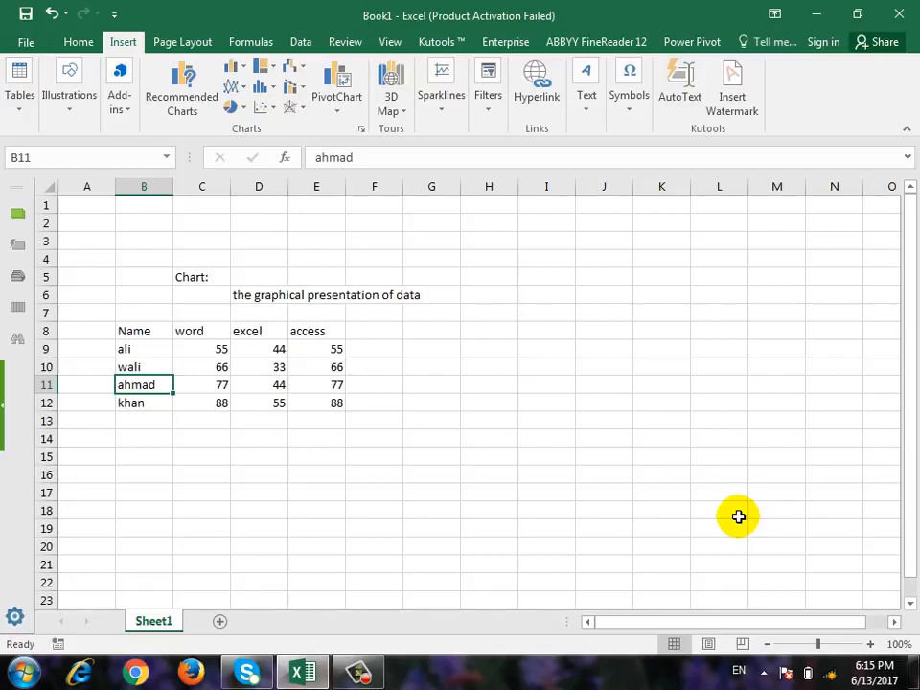
pyautogui.press('Up')
pyautogui.press('Up')
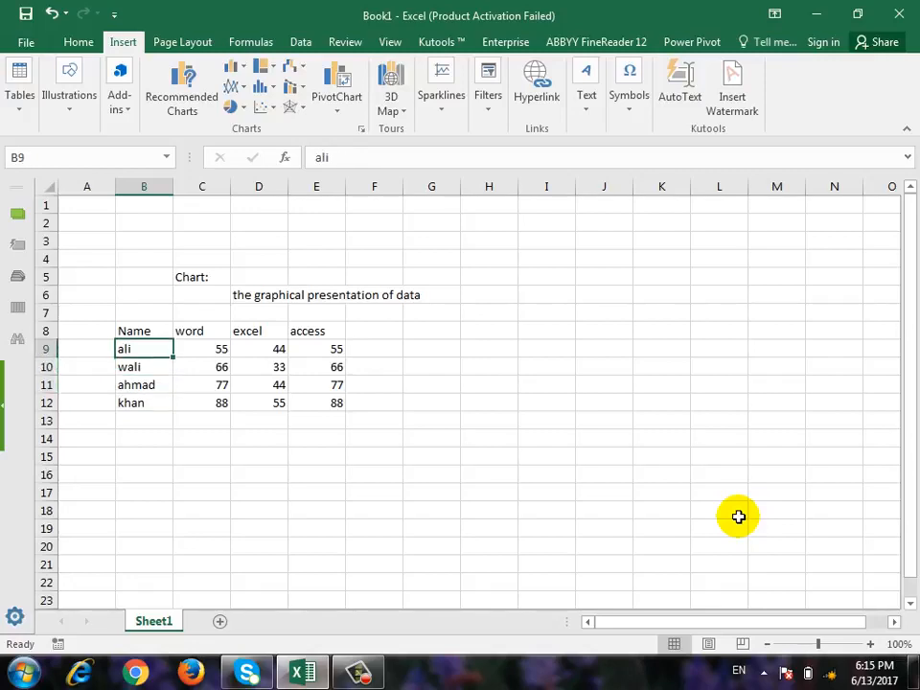
pyautogui.press('Up')
pyautogui.hotkey('shift', 'Down')
pyautogui.hotkey('shift', 'Down')
pyautogui.hotkey('shift', 'Down')
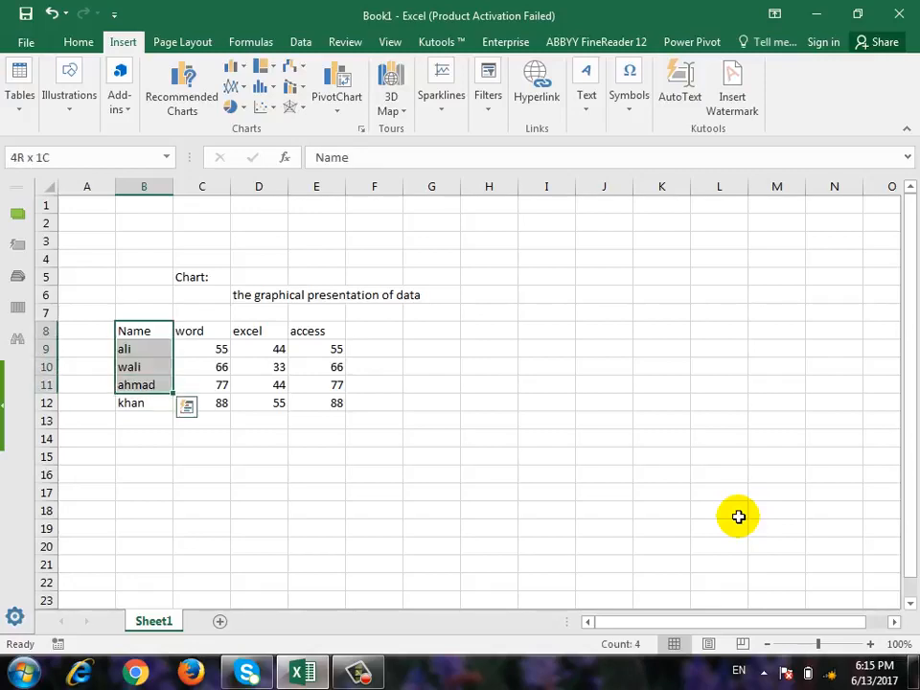
pyautogui.hotkey('shift', 'Down')
pyautogui.hotkey('shift', 'Right')
pyautogui.hotkey('shift', 'Right')
pyautogui.hotkey('shift', 'Right')
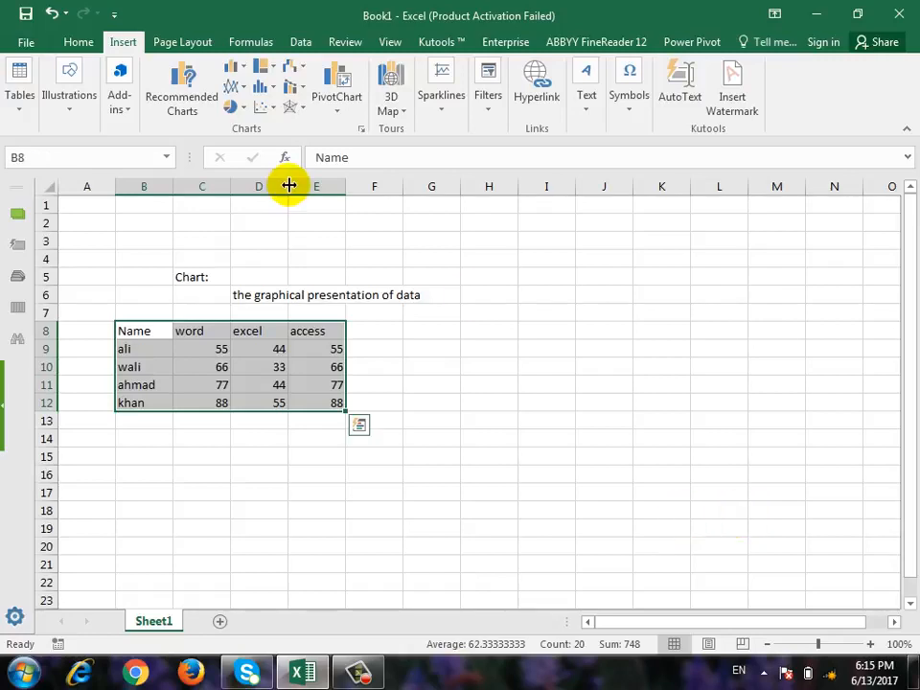
pyautogui.click(190, 105)
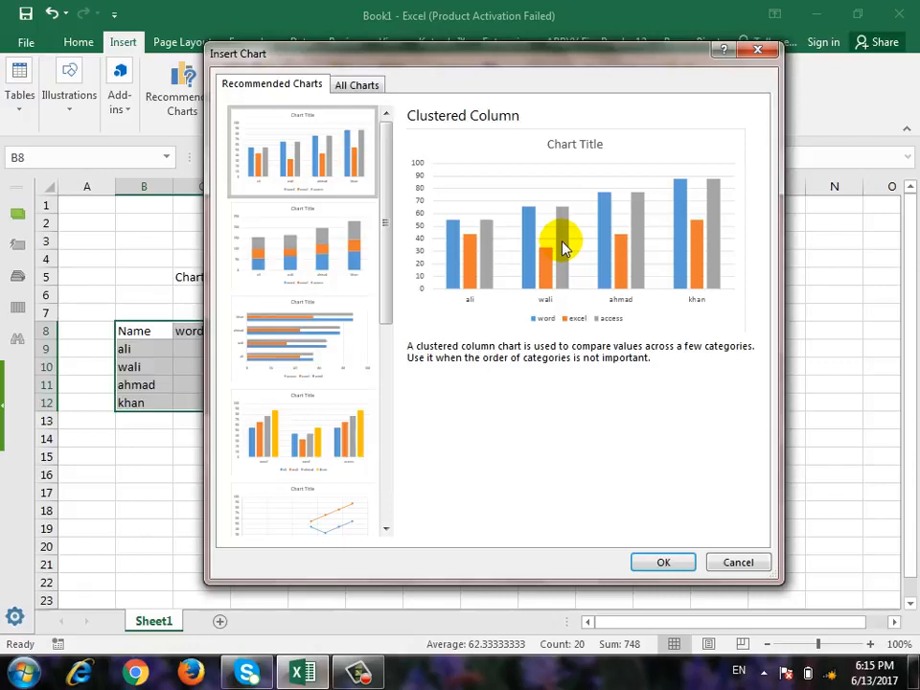
# Browse all chart types, previewing the X Y (Scatter), Radar and Box & Whisker options.
pyautogui.moveTo(386, 227); pyautogui.dragTo(394, 169)
pyautogui.click(369, 86)
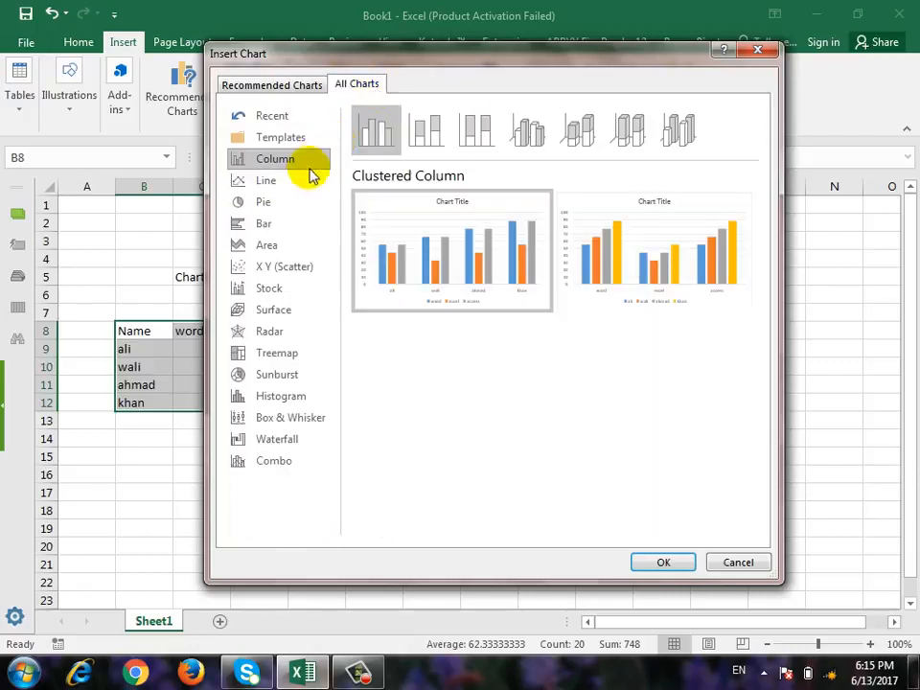
pyautogui.click(293, 267)
pyautogui.click(290, 331)
pyautogui.click(291, 417)
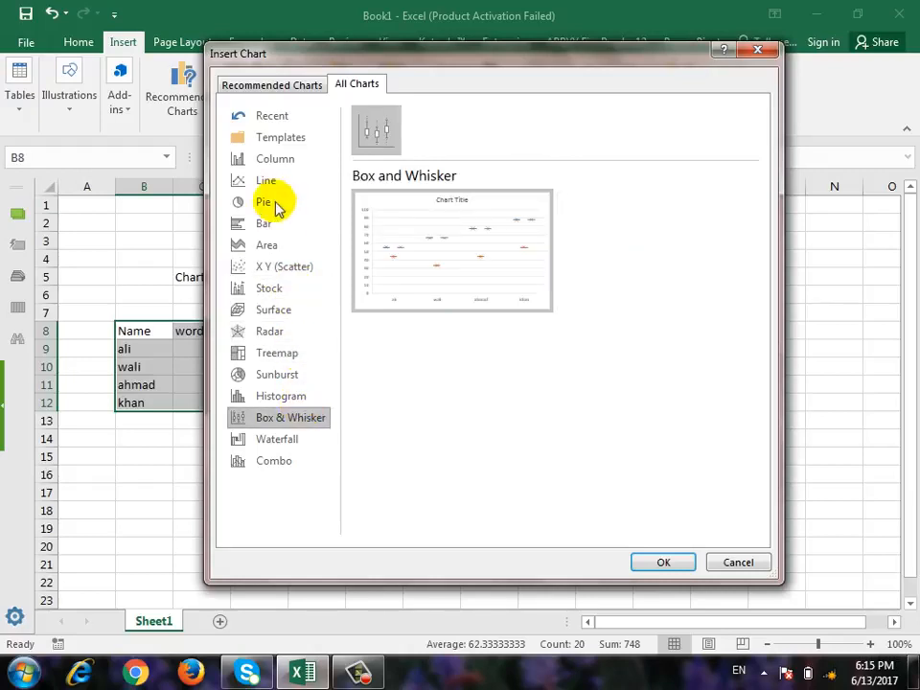
# Insert a Clustered Column chart of the scores grouped by name and move it beside the data table.
pyautogui.click(281, 165)
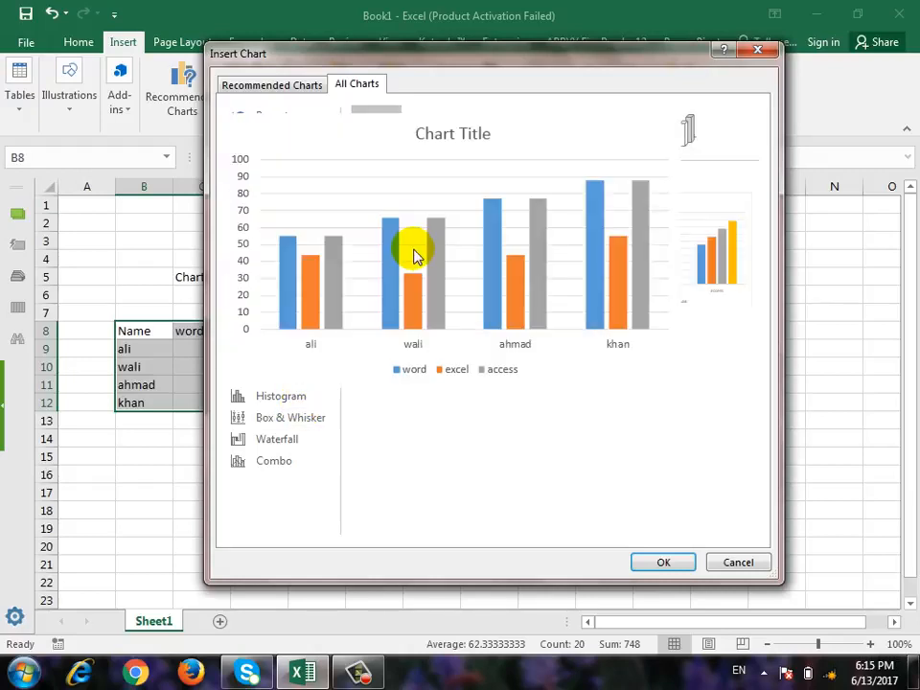
pyautogui.moveTo(426, 278)
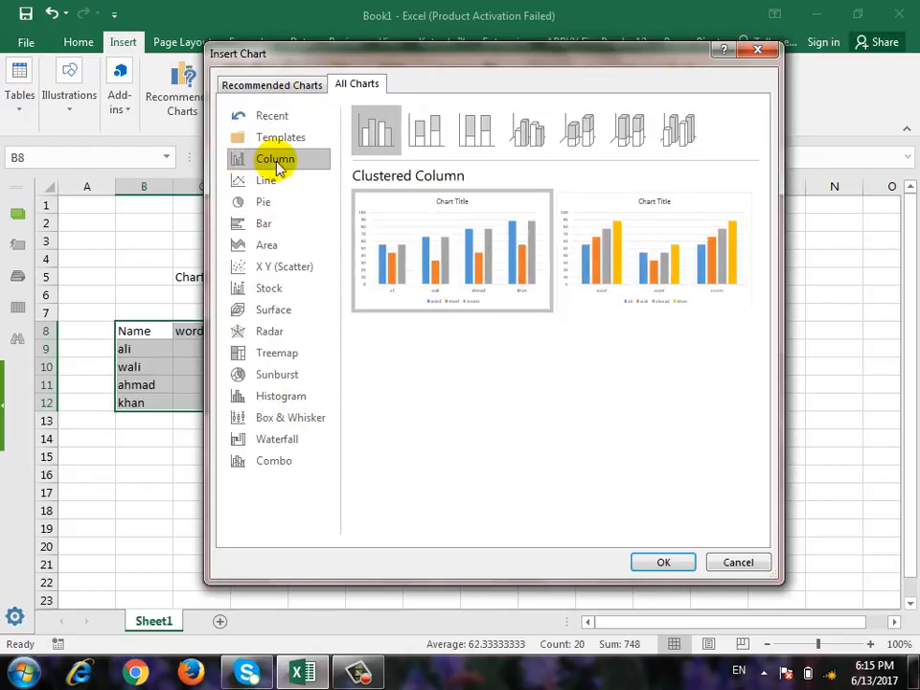
pyautogui.click(275, 85)
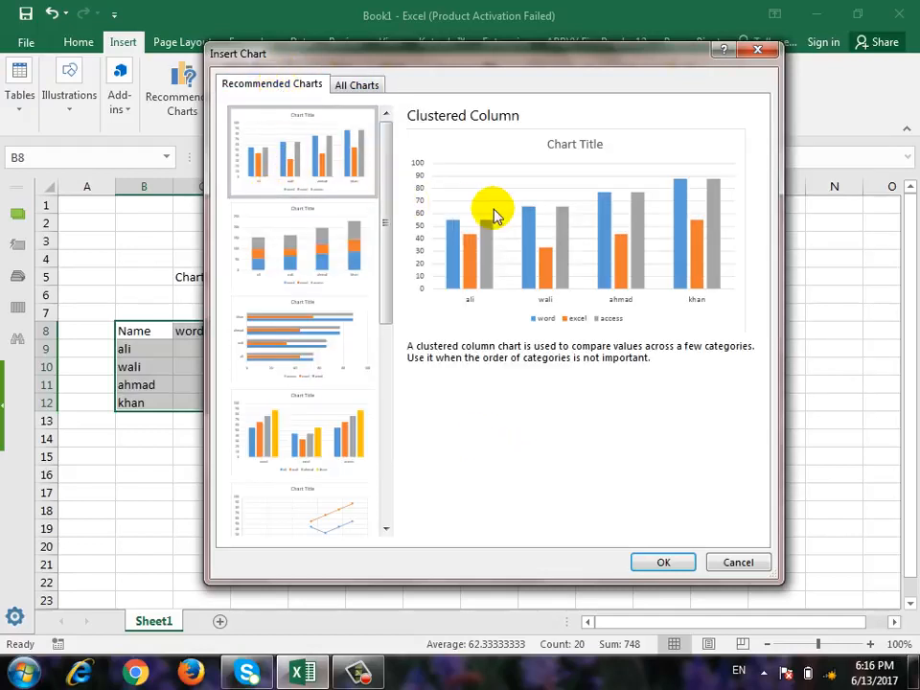
pyautogui.click(355, 85)
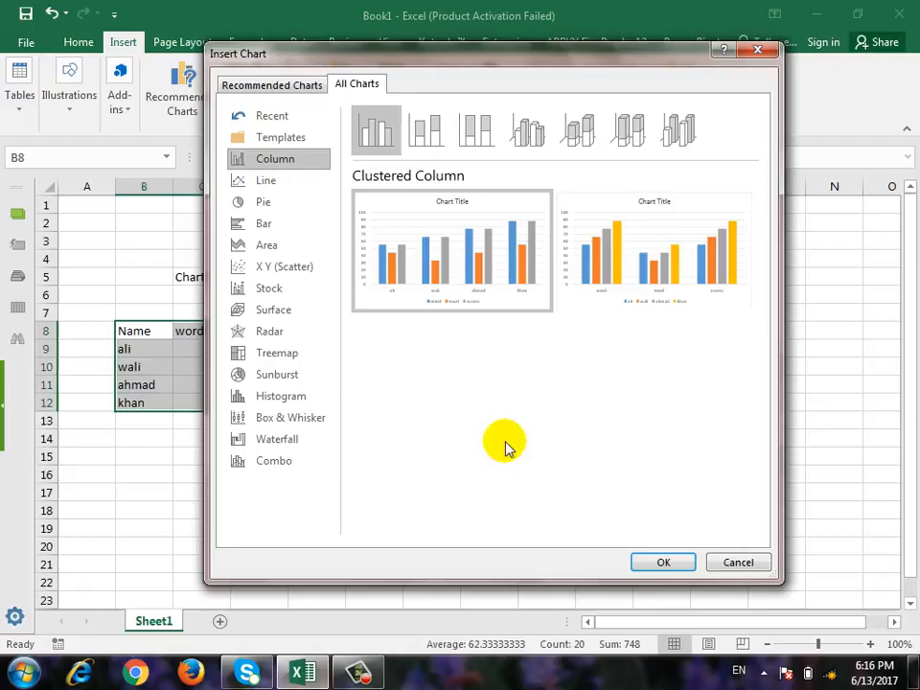
pyautogui.click(661, 563)
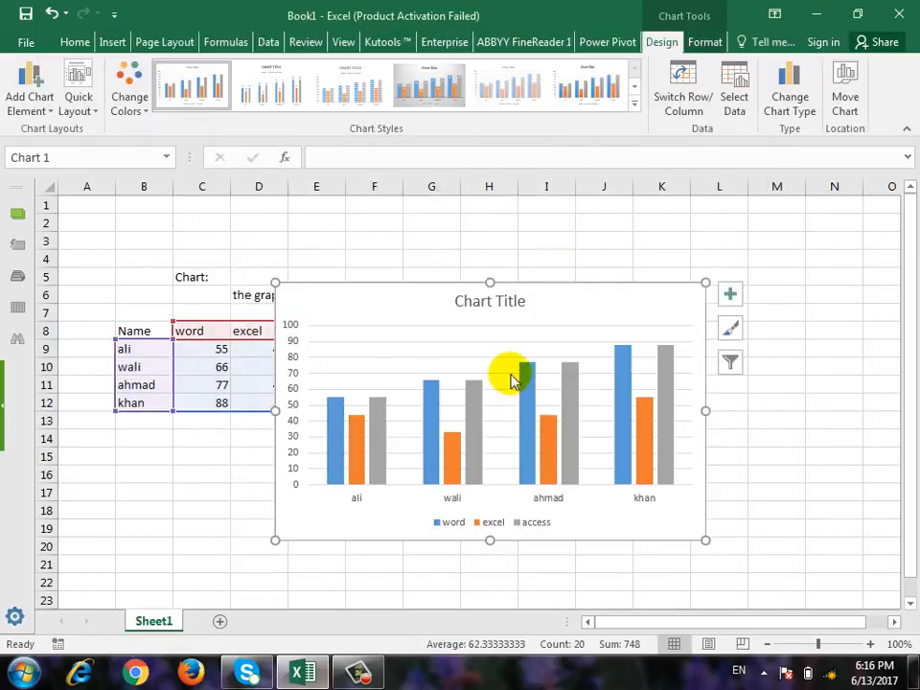
pyautogui.moveTo(468, 301); pyautogui.dragTo(500, 329)
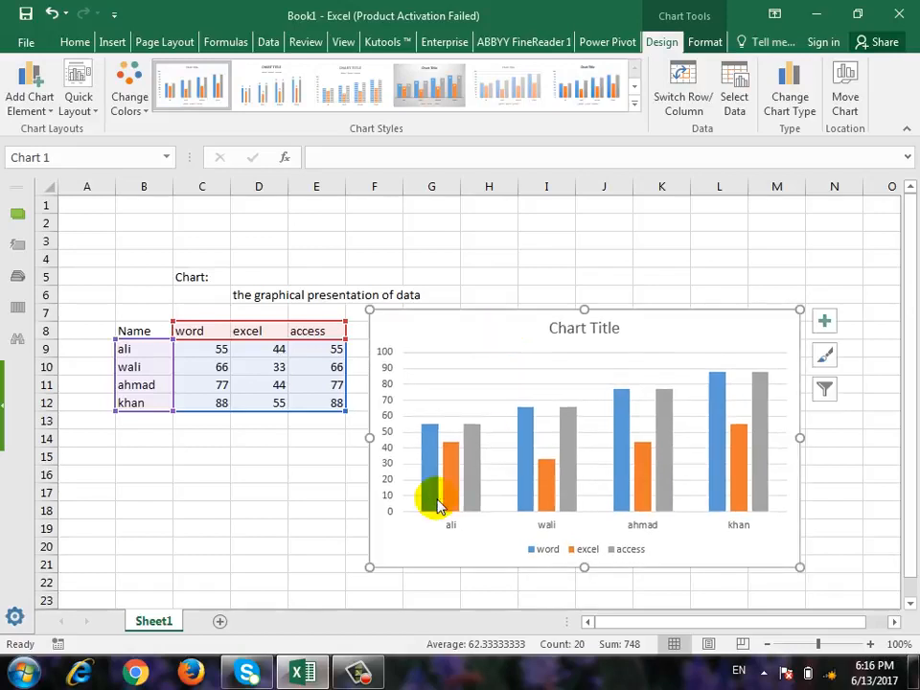
# Change the first person's word score in C9 to 90.
pyautogui.moveTo(912, 272); pyautogui.dragTo(911, 291)
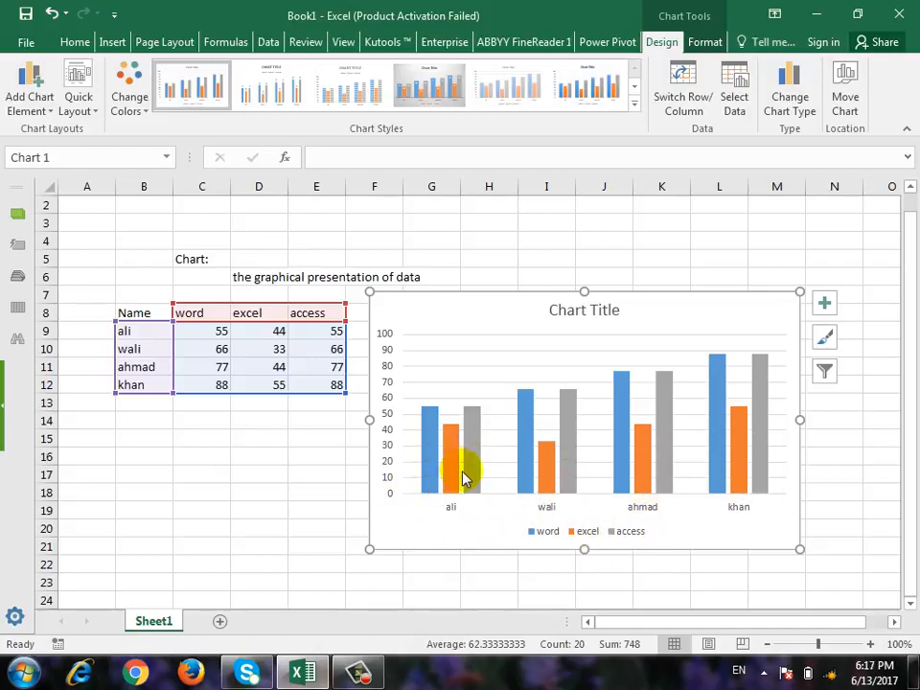
pyautogui.moveTo(475, 477)
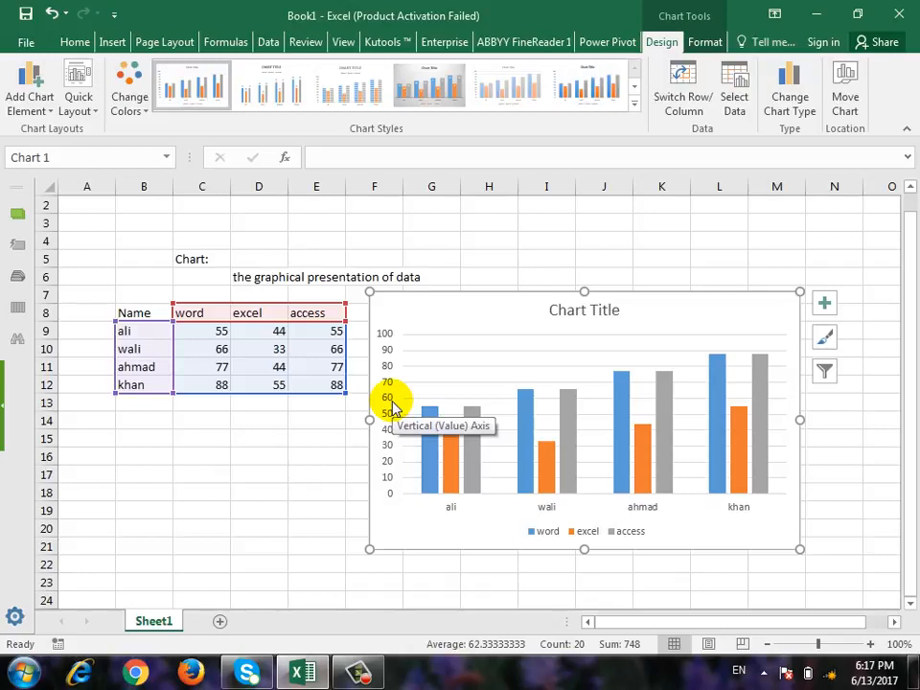
pyautogui.moveTo(441, 415)
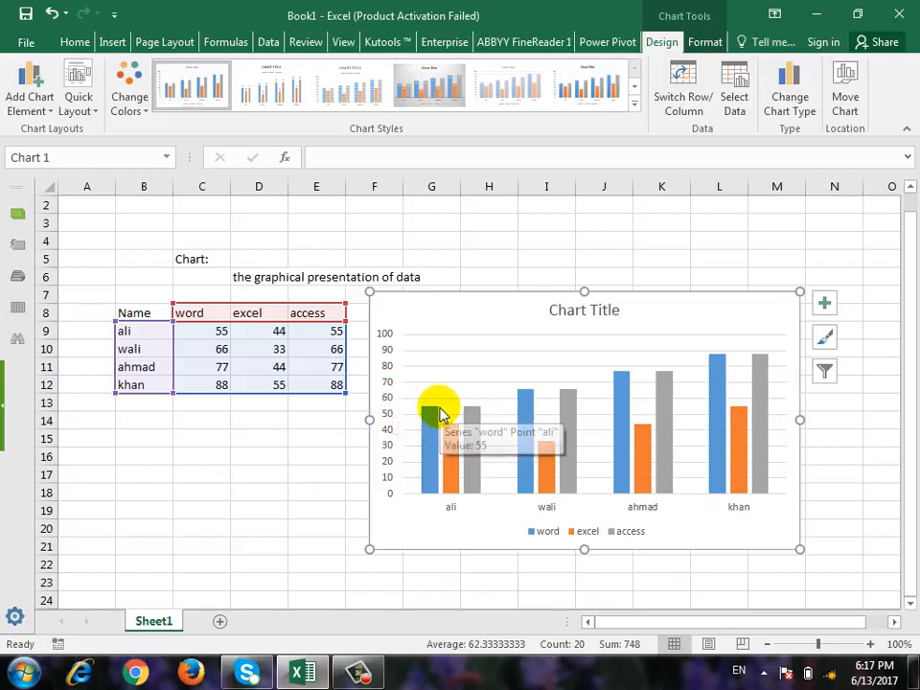
pyautogui.click(221, 331)
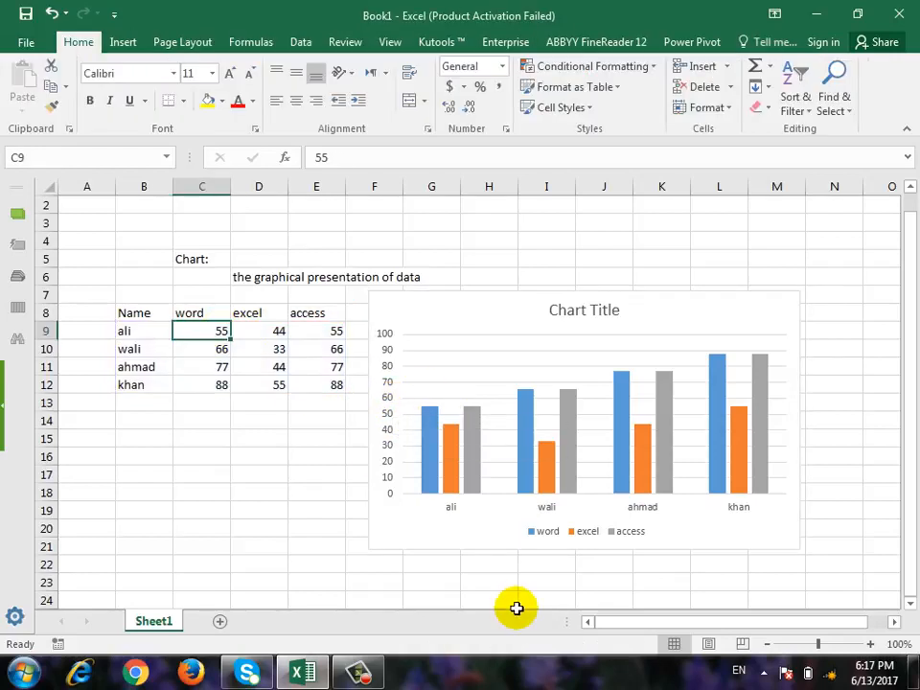
pyautogui.write('90')
pyautogui.press('Return')
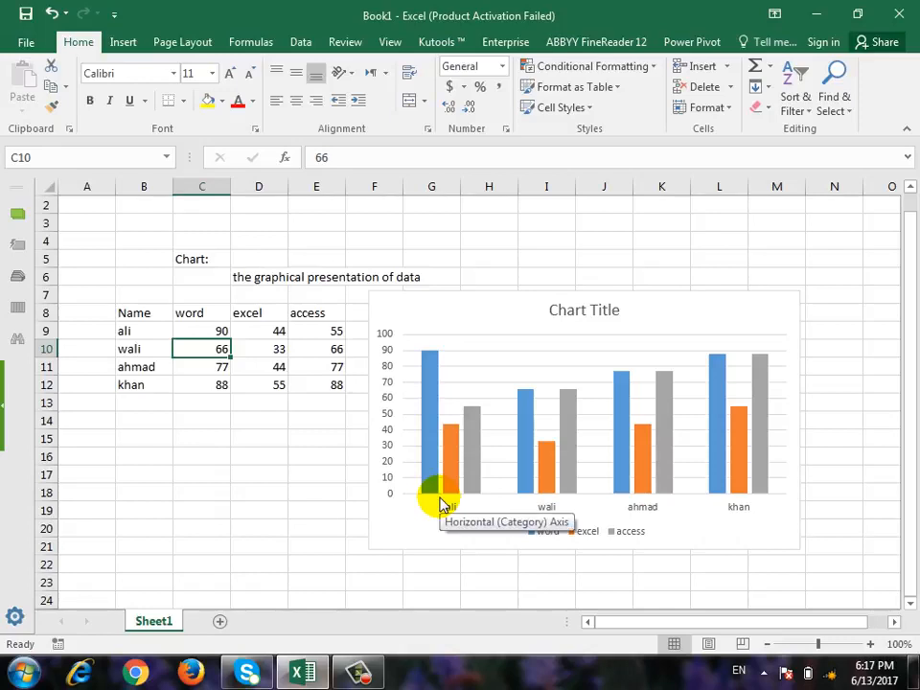
# Set the second person's access score in E10 to 88 and the third person's word score in C11 to 90.
pyautogui.click(338, 353)
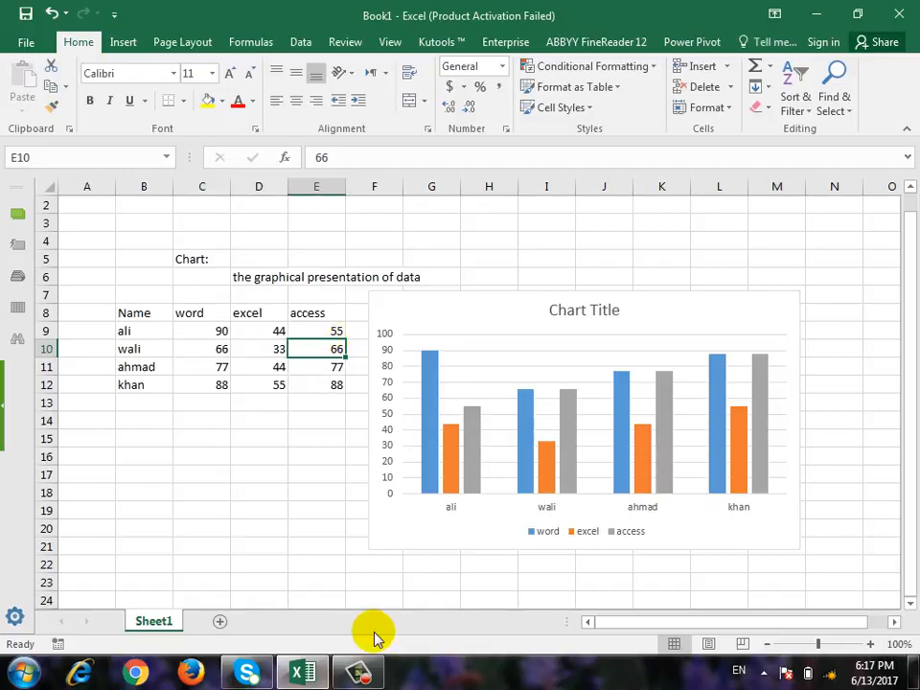
pyautogui.write('88')
pyautogui.press('Return')
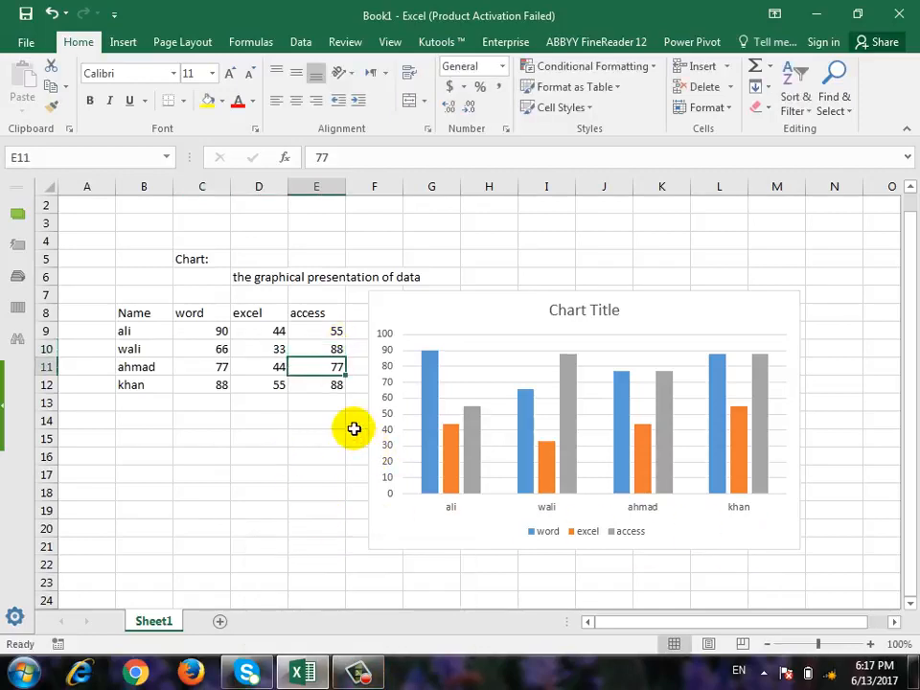
pyautogui.click(200, 365)
pyautogui.write('9')
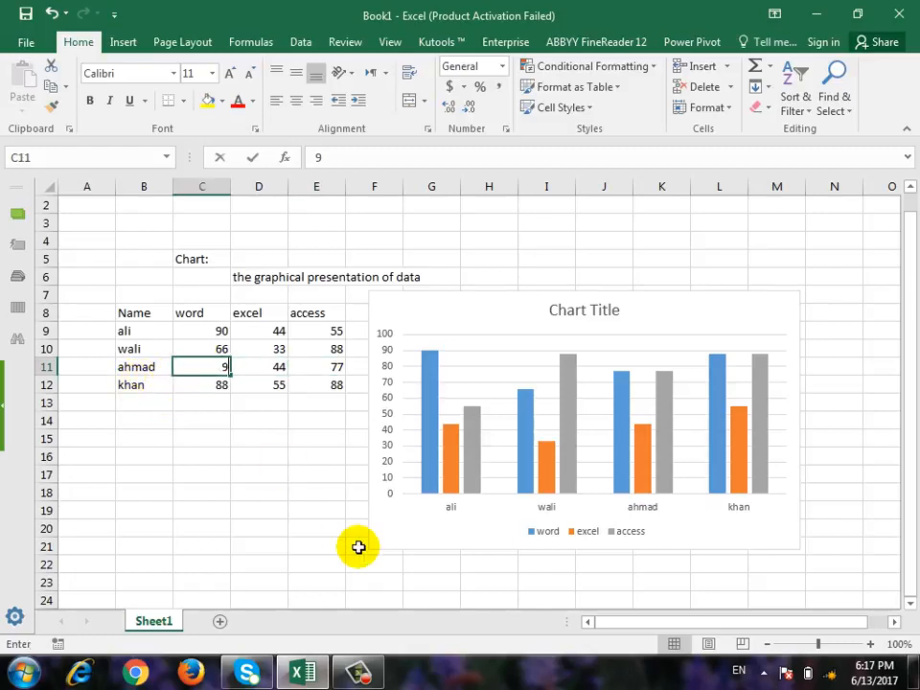
pyautogui.write('0')
pyautogui.press('Return')
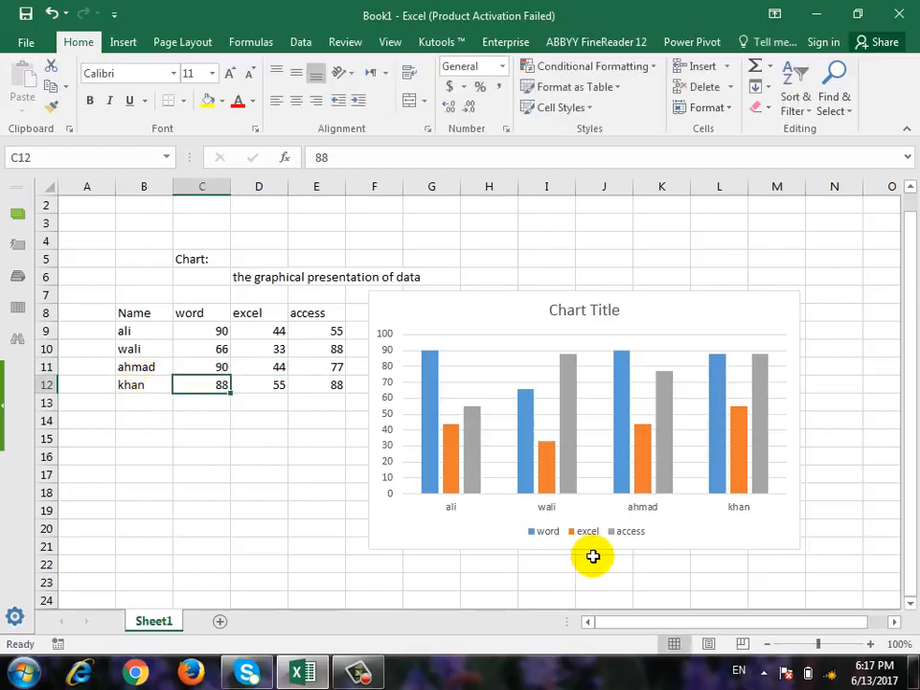
# Set the fourth person's access score in E12 to 30.
pyautogui.click(337, 384)
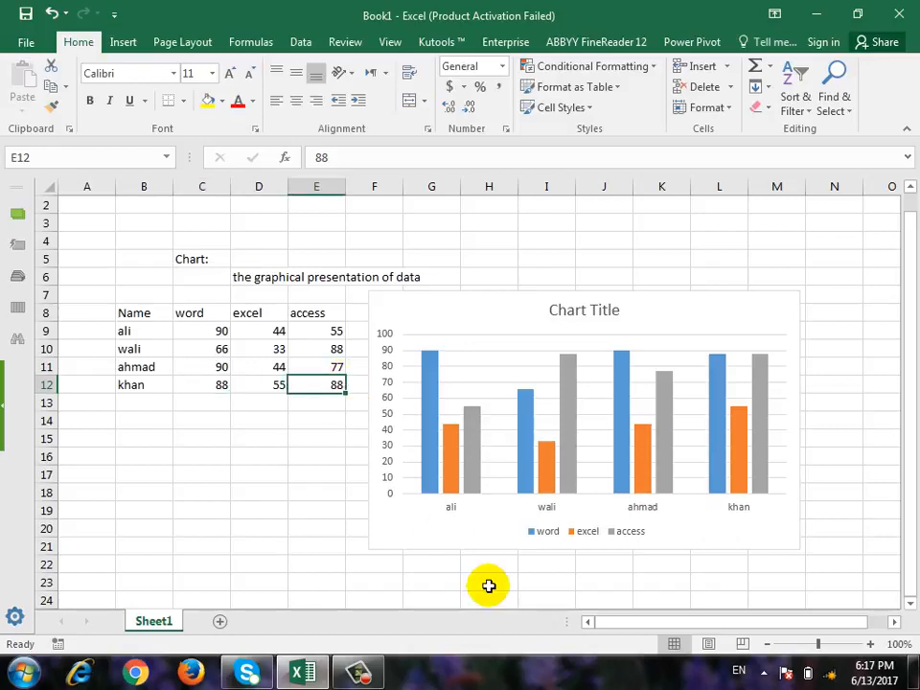
pyautogui.write('30')
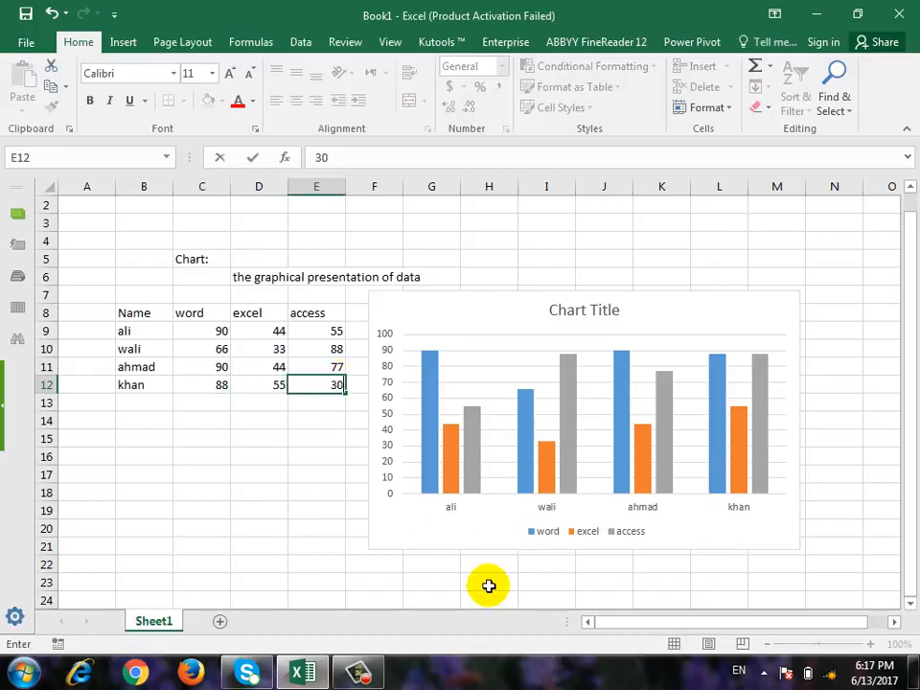
pyautogui.press('Return')
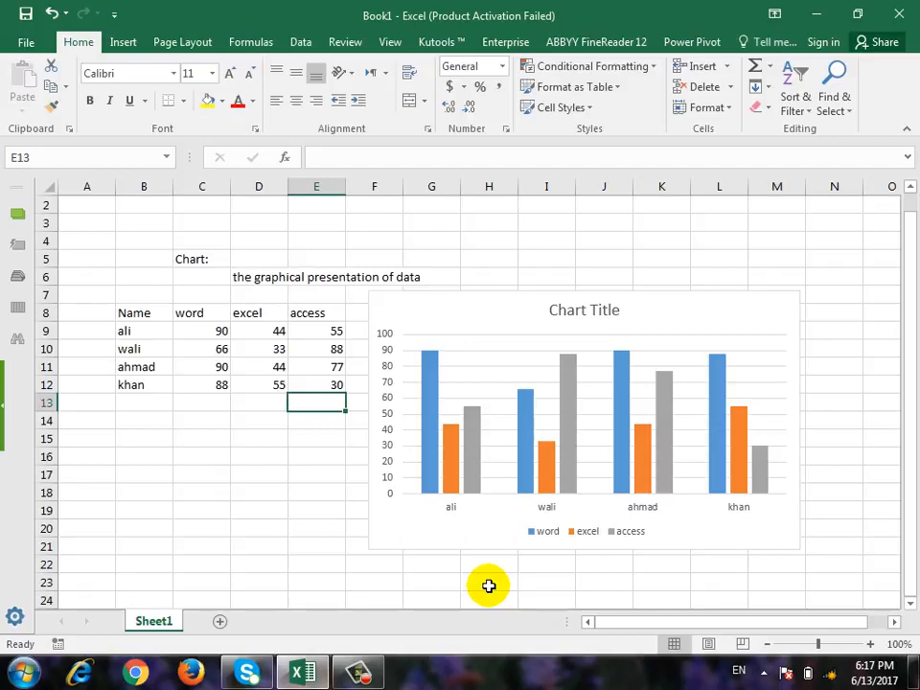
# Preview the axes, axis titles and chart title placement options for the column chart.
pyautogui.click(660, 313)
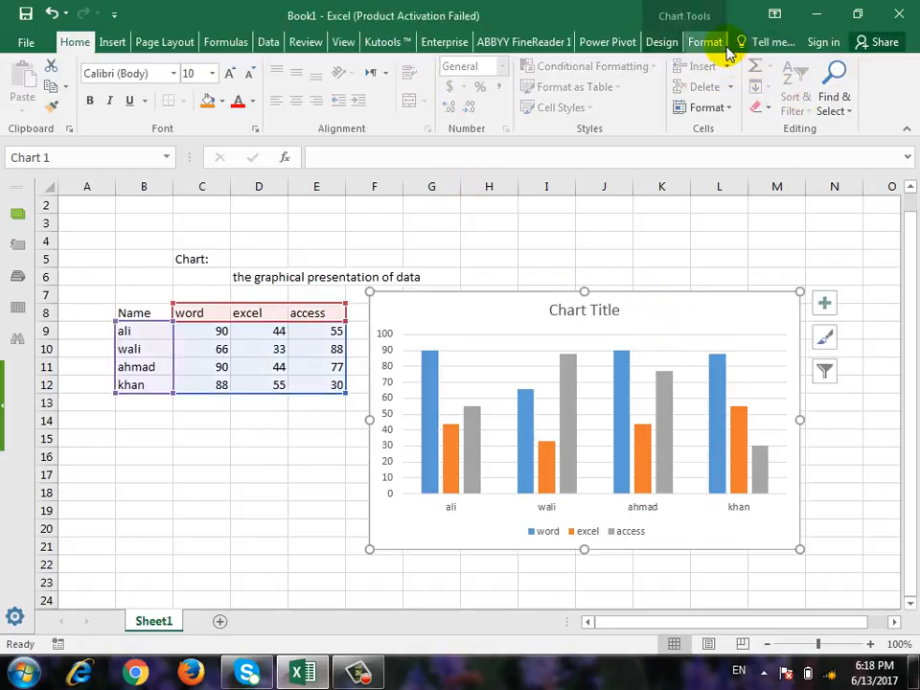
pyautogui.click(686, 46)
pyautogui.click(663, 43)
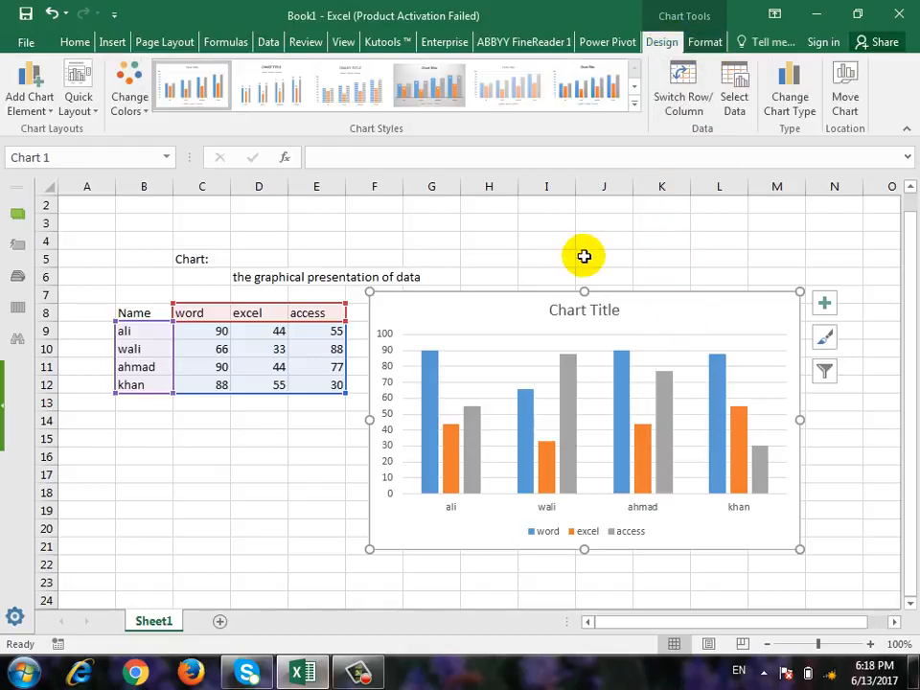
pyautogui.click(53, 109)
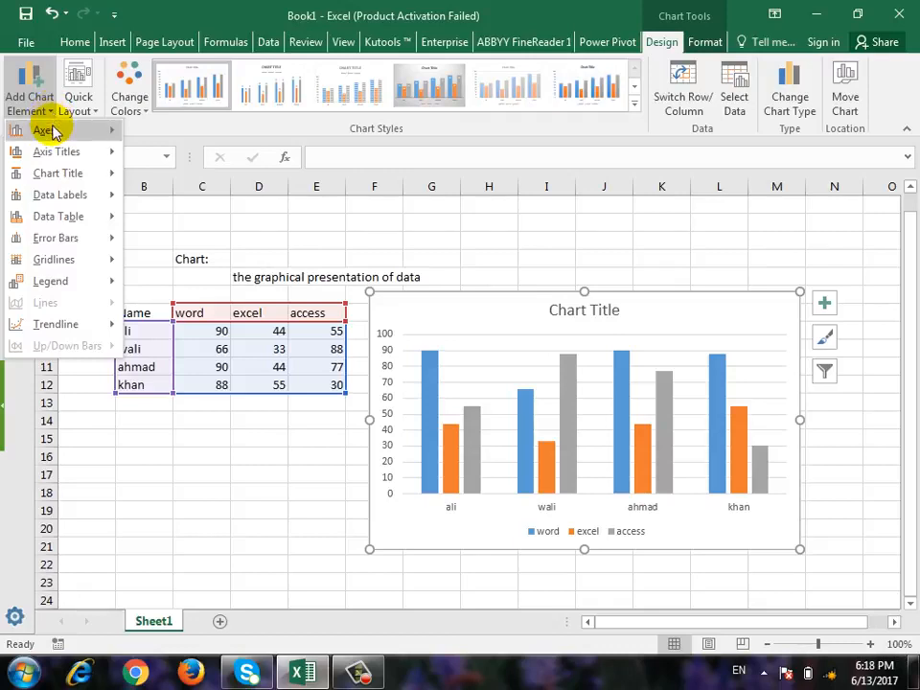
pyautogui.moveTo(44, 131)
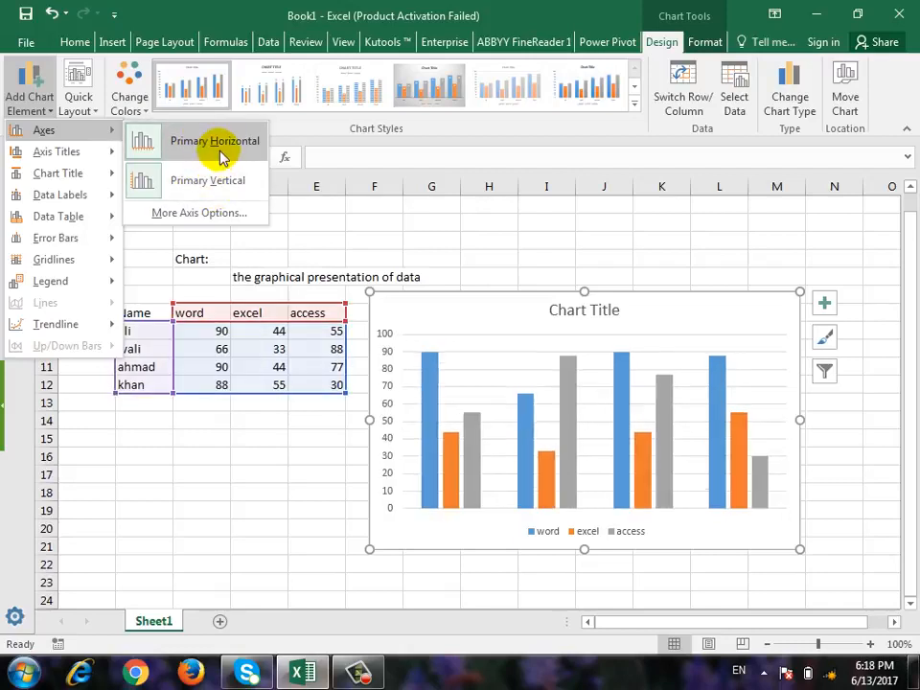
pyautogui.moveTo(80, 153)
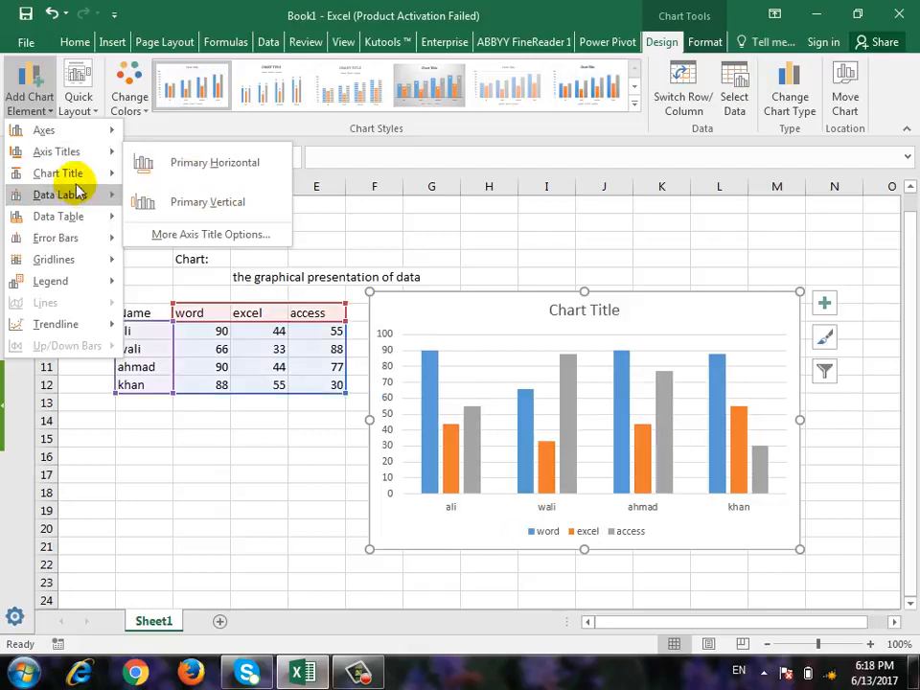
pyautogui.moveTo(79, 183)
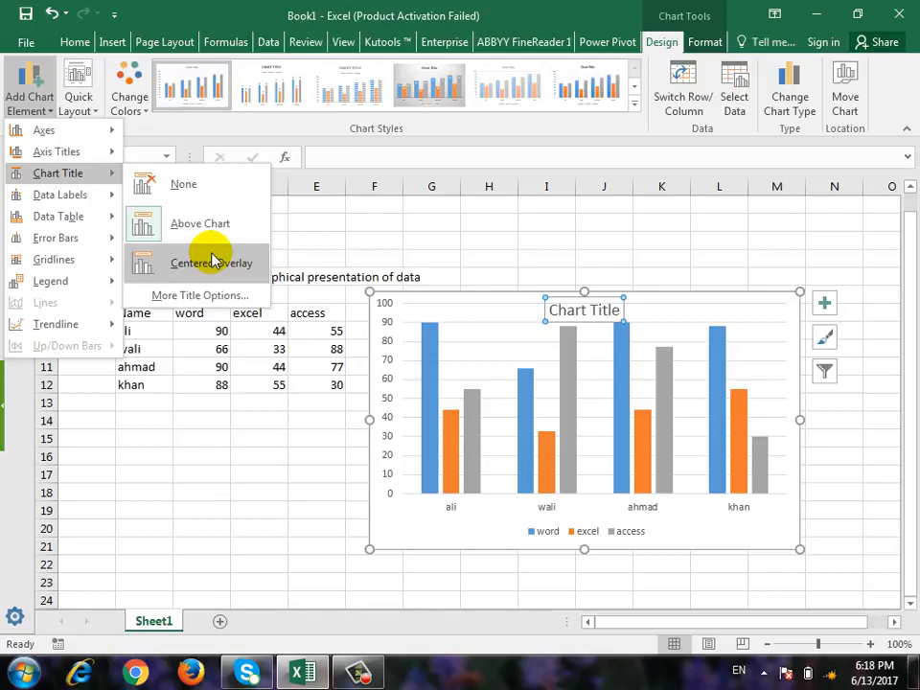
# Replace the chart's placeholder title with "Student Result".
pyautogui.click(617, 318)
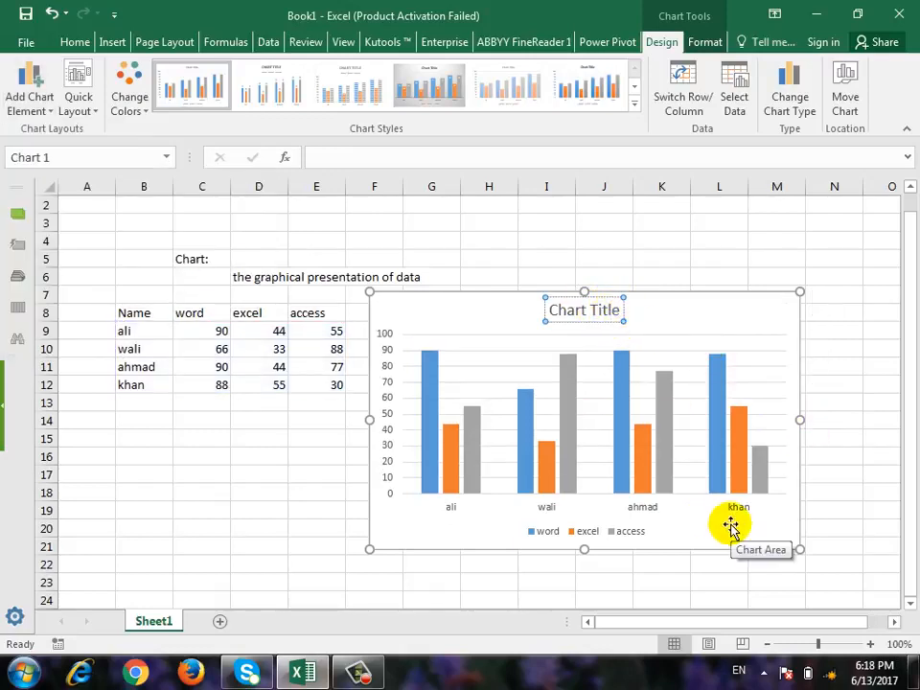
pyautogui.press('BackSpace')
pyautogui.press('BackSpace')
pyautogui.press('BackSpace')
pyautogui.press('BackSpace')
pyautogui.press('BackSpace')
pyautogui.press('BackSpace')
pyautogui.press('BackSpace')
pyautogui.press('BackSpace')
pyautogui.press('BackSpace')
pyautogui.press('BackSpace')
pyautogui.press('BackSpace')
pyautogui.write('S')
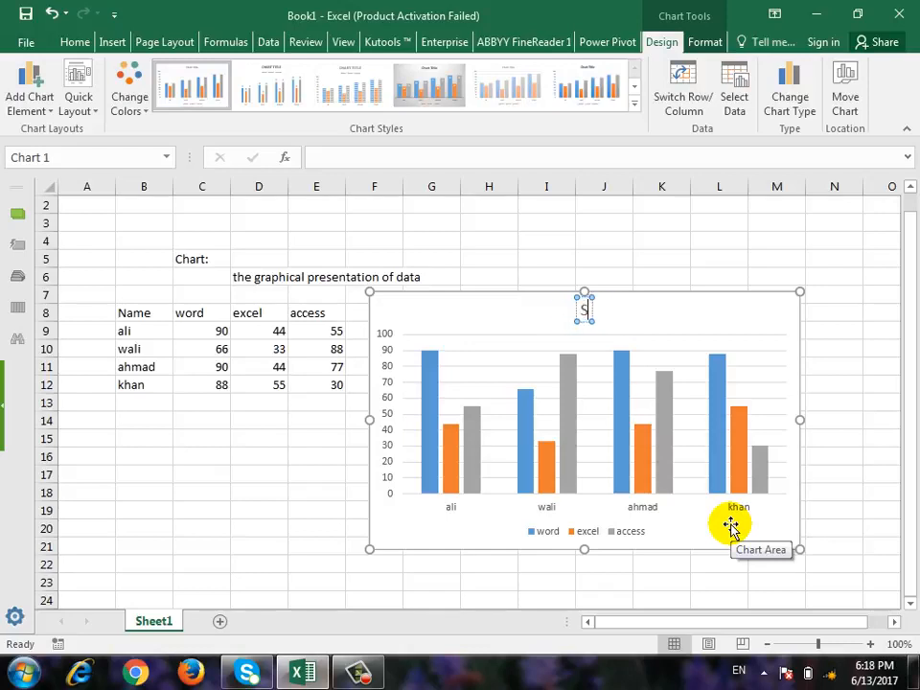
pyautogui.write('tudent Result')
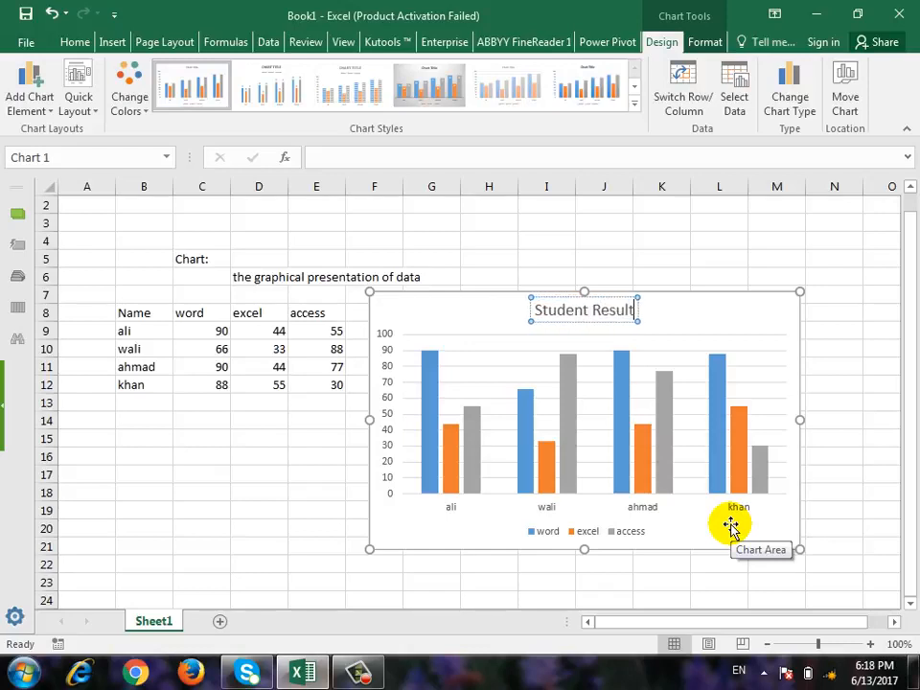
pyautogui.click(485, 312)
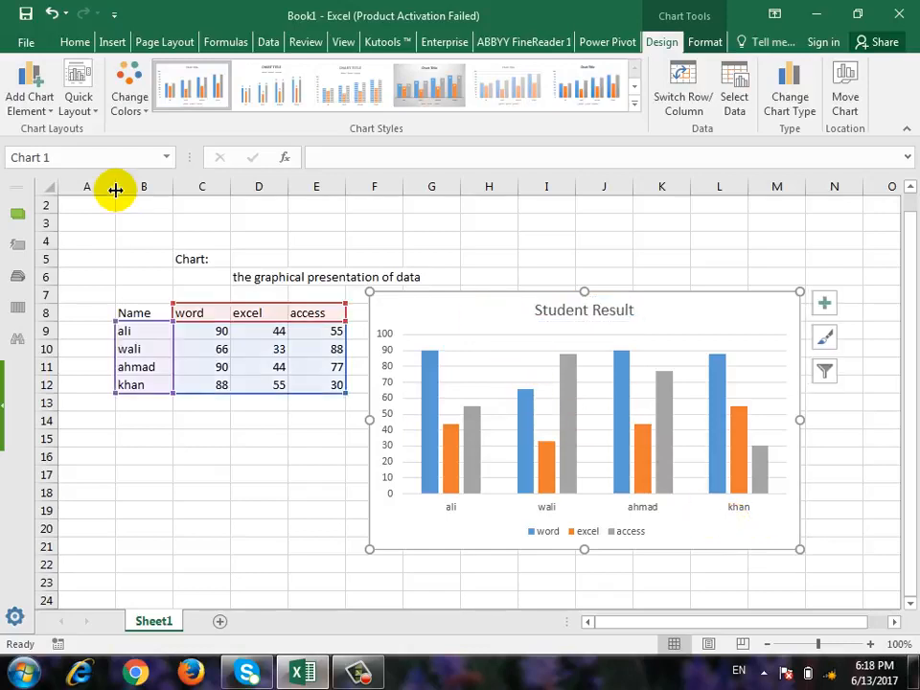
# Preview the data label, data table and error bar options, and add primary major vertical gridlines to the chart.
pyautogui.click(55, 108)
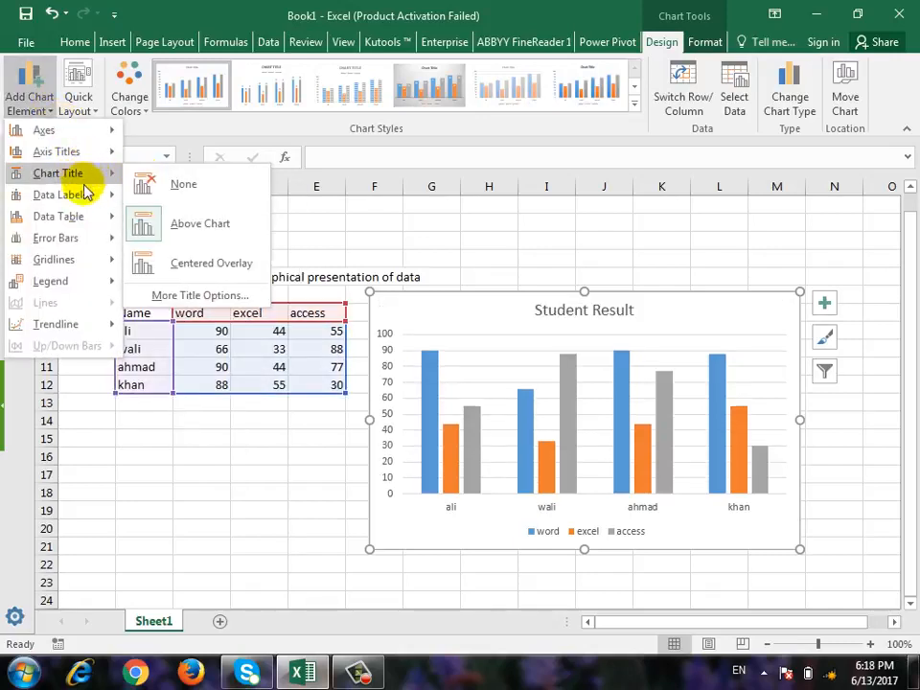
pyautogui.moveTo(87, 205)
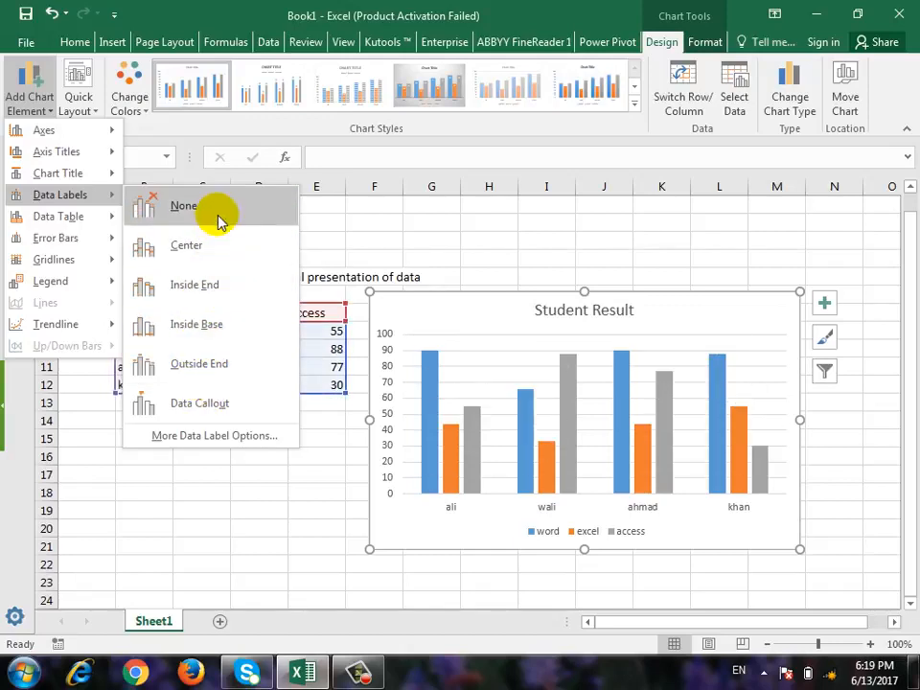
pyautogui.moveTo(64, 217)
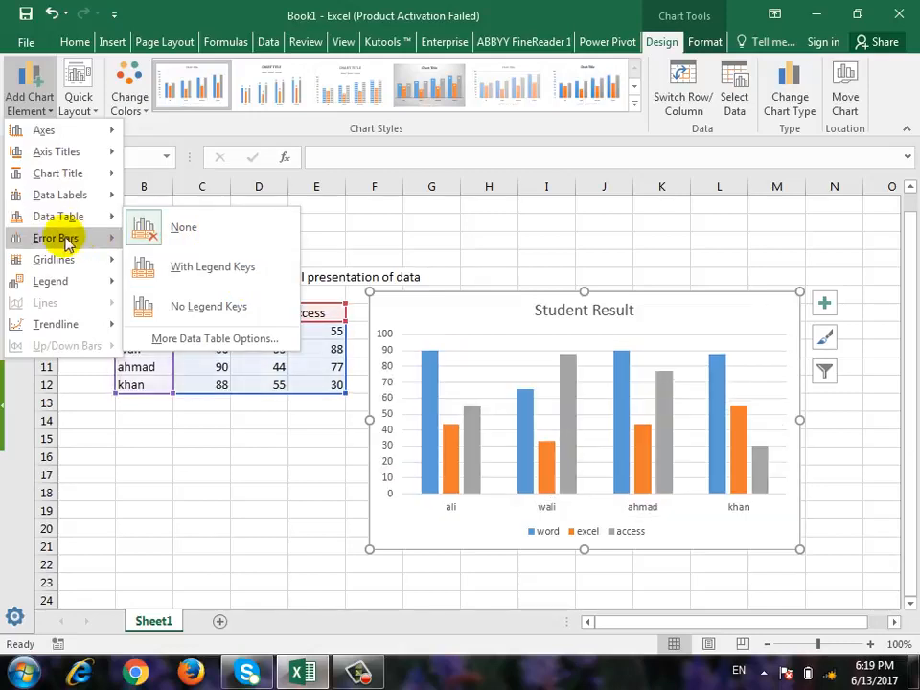
pyautogui.moveTo(16, 236)
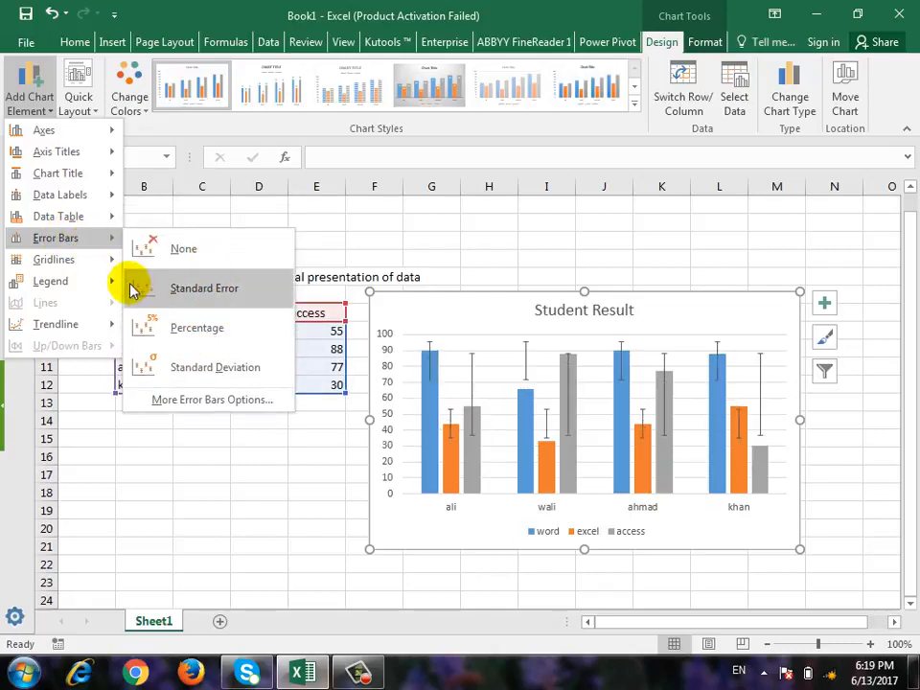
pyautogui.moveTo(84, 262)
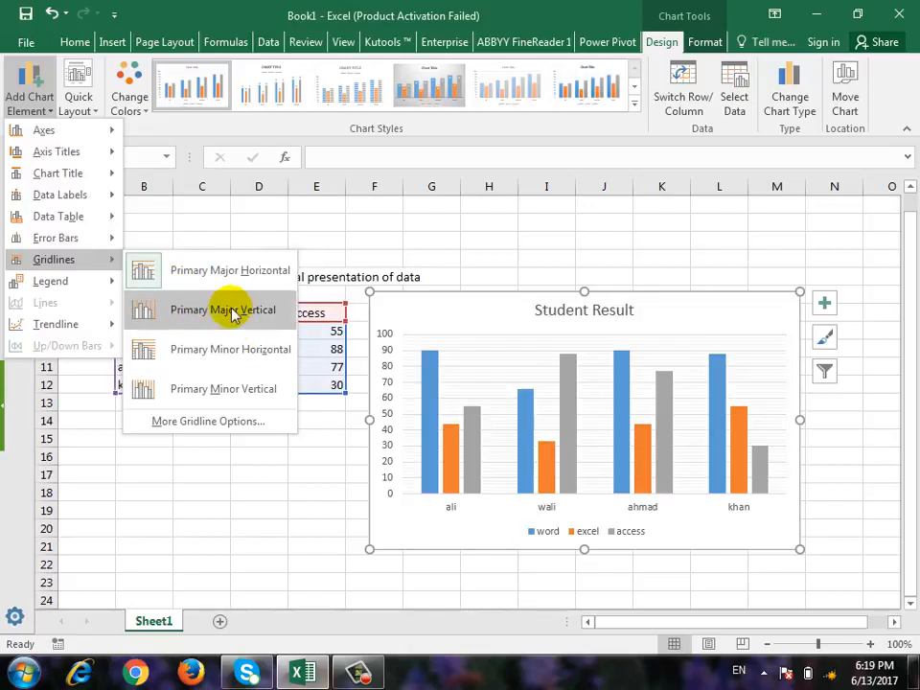
pyautogui.click(222, 309)
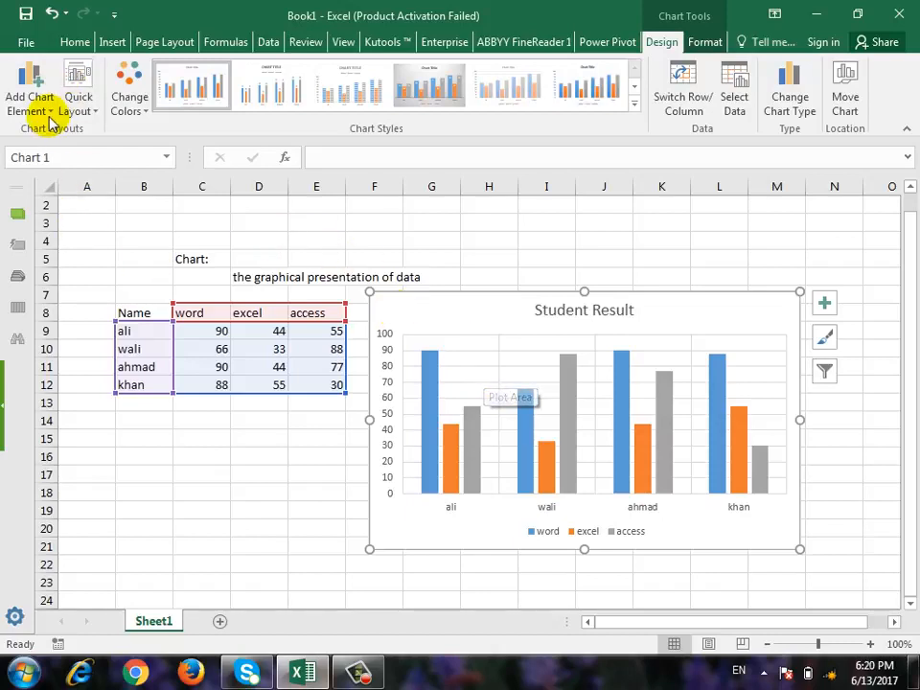
# Remove the primary major vertical gridlines from the chart.
pyautogui.click(29, 95)
pyautogui.moveTo(86, 262)
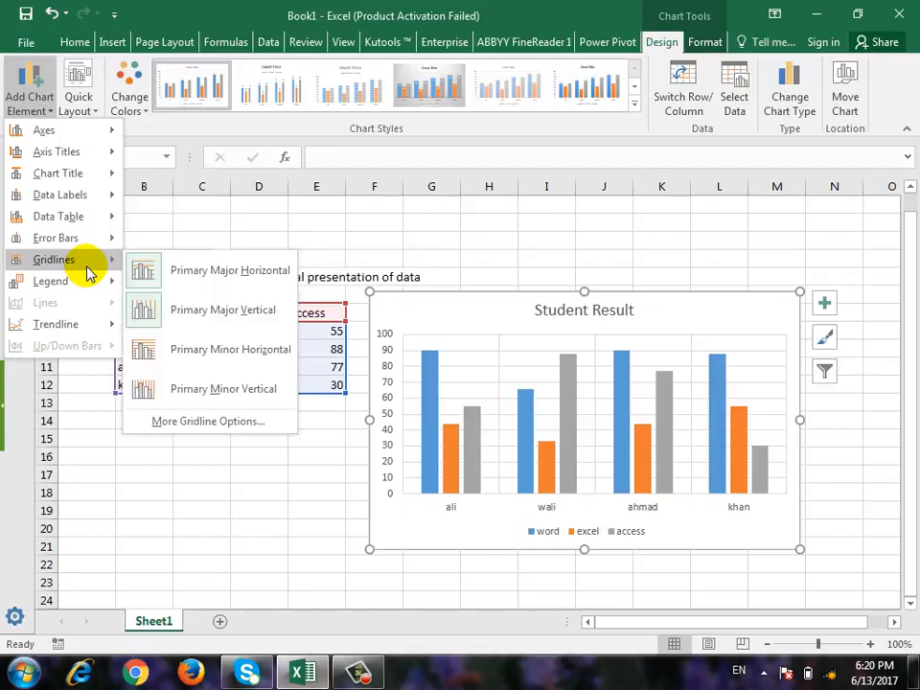
pyautogui.click(154, 309)
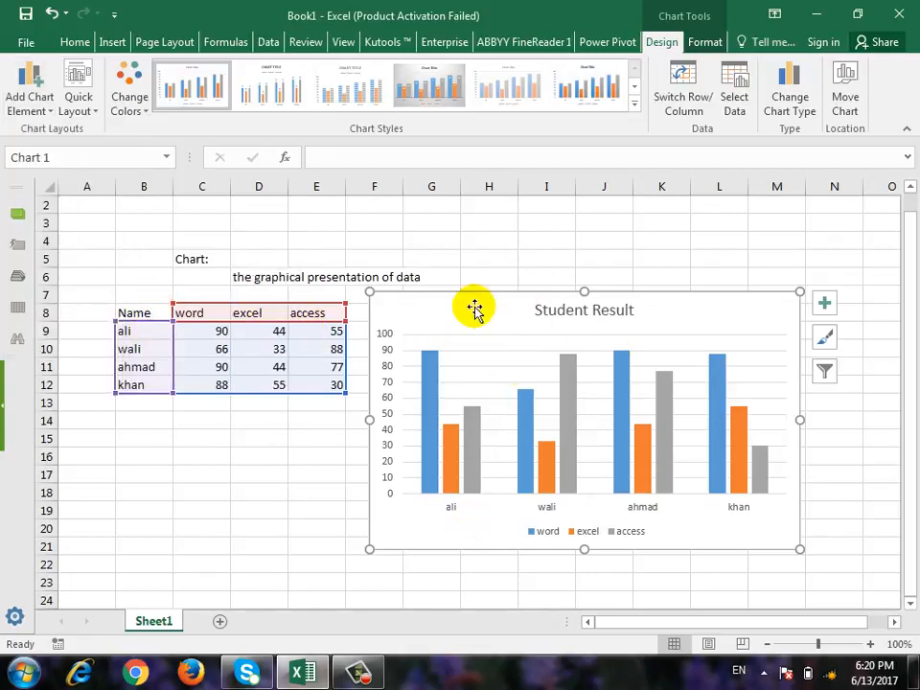
# Add primary minor horizontal and primary minor vertical gridlines to the chart.
pyautogui.click(27, 82)
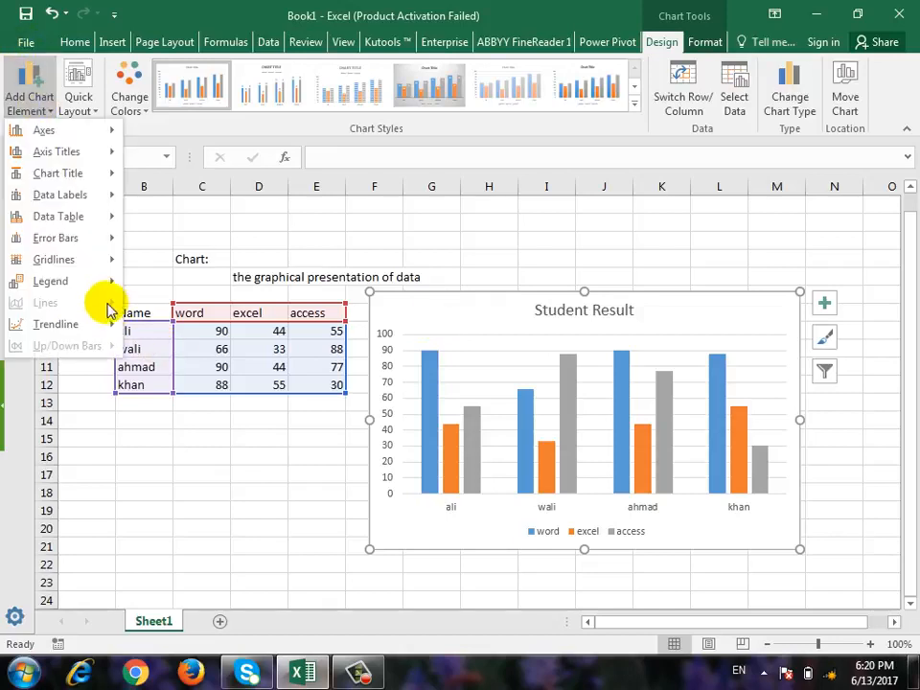
pyautogui.moveTo(90, 269)
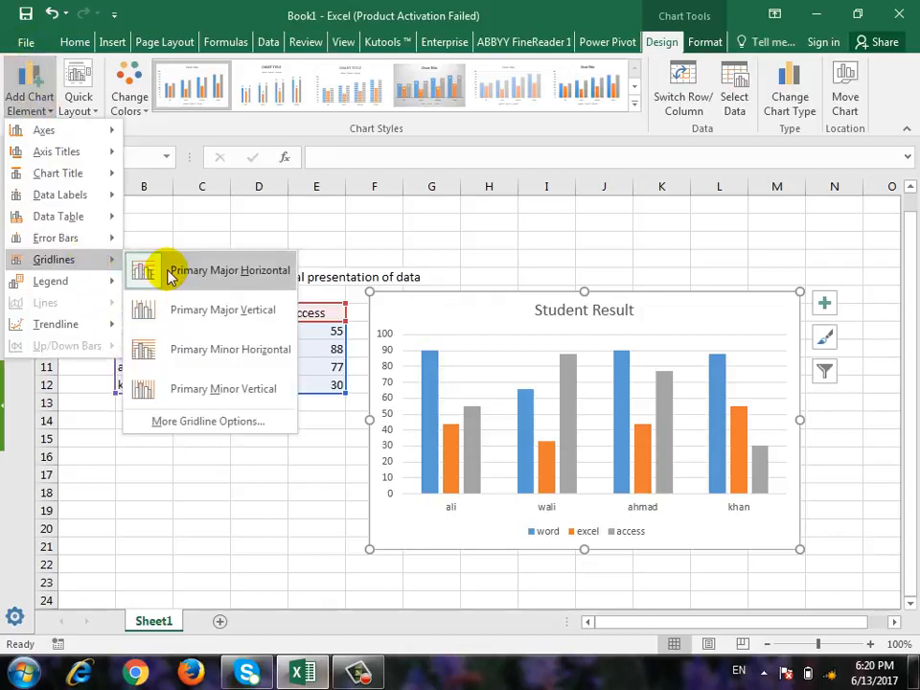
pyautogui.click(149, 351)
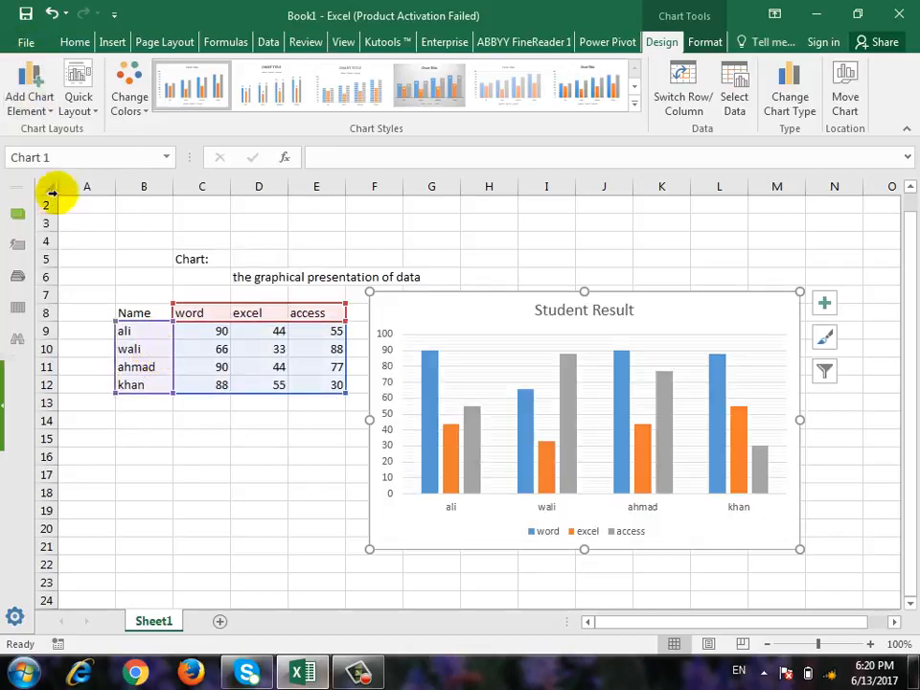
pyautogui.click(37, 108)
pyautogui.moveTo(90, 260)
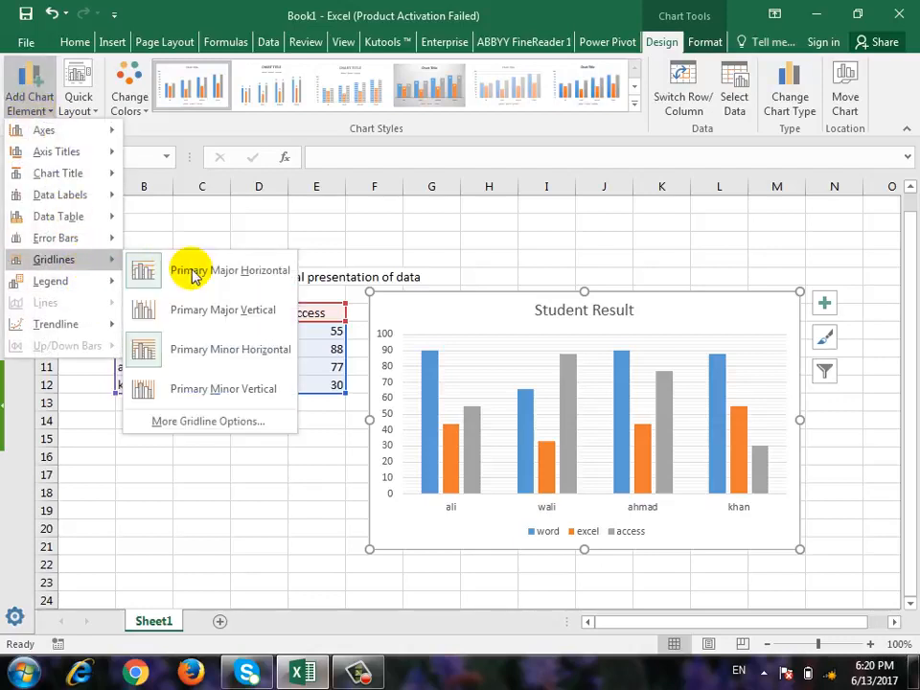
pyautogui.click(218, 394)
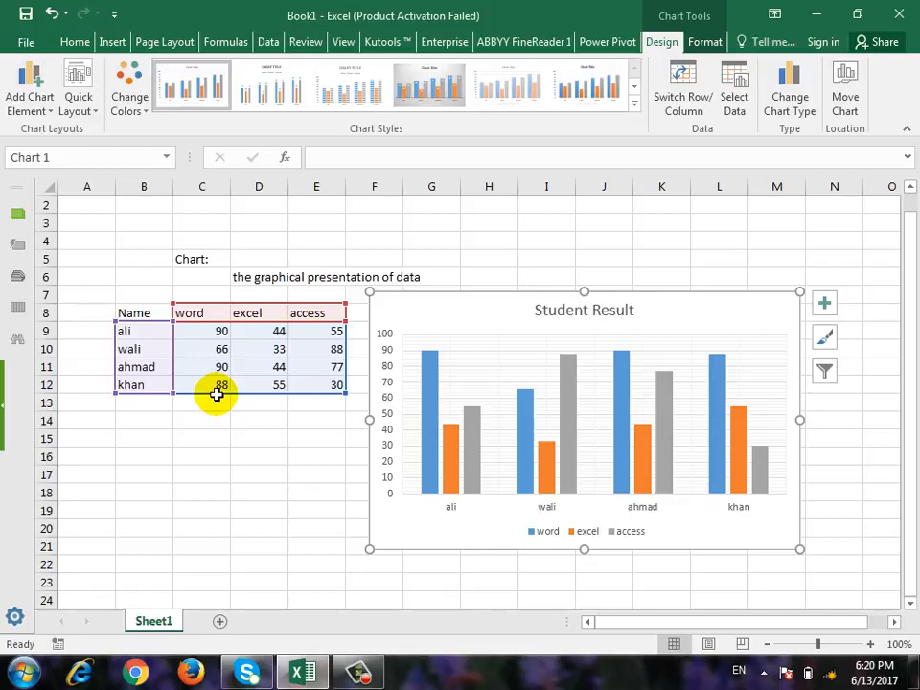
# Preview the chart's legend placement options and dismiss the Windows color scheme message.
pyautogui.click(29, 104)
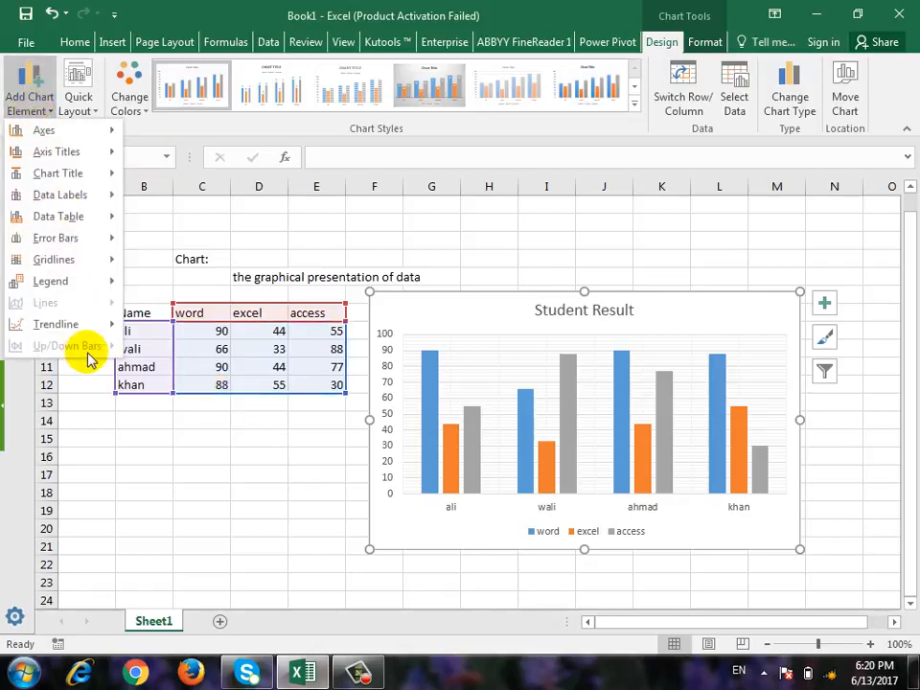
pyautogui.moveTo(73, 292)
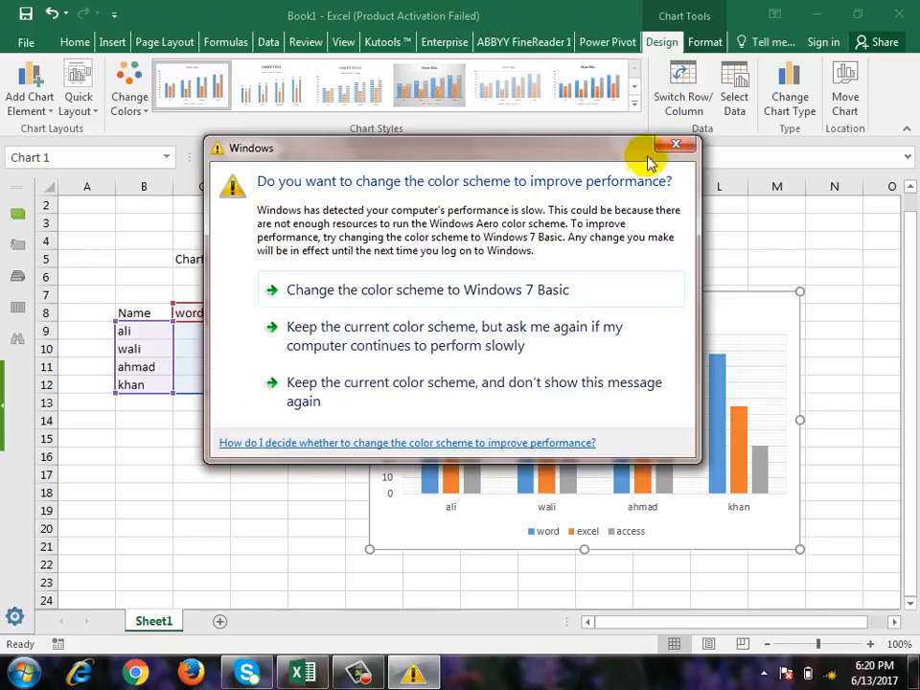
pyautogui.click(660, 151)
# Add a linear trendline based on the excel series to the chart.
pyautogui.click(28, 96)
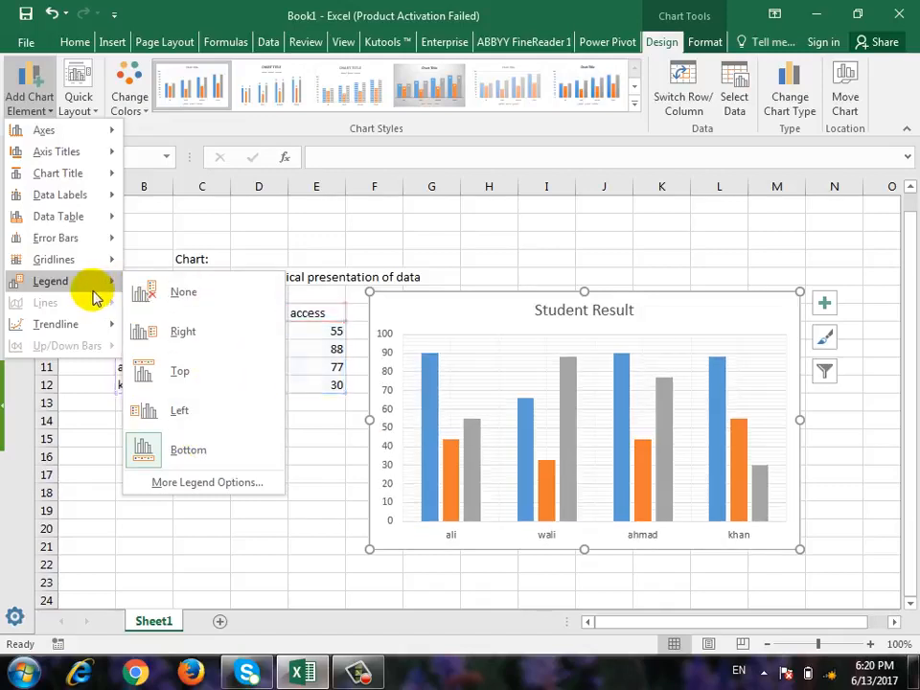
pyautogui.moveTo(62, 325)
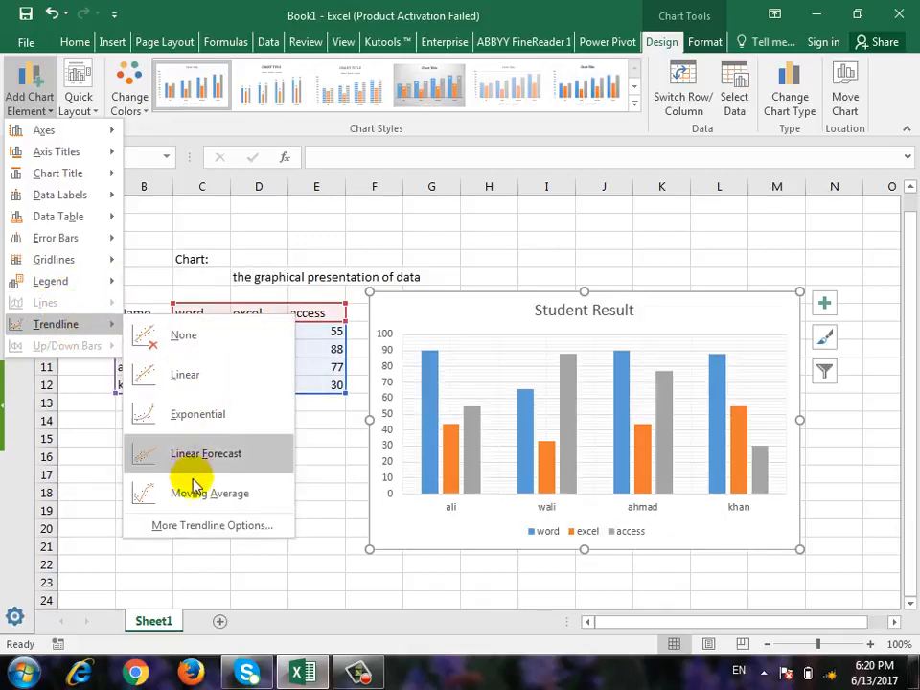
pyautogui.click(215, 372)
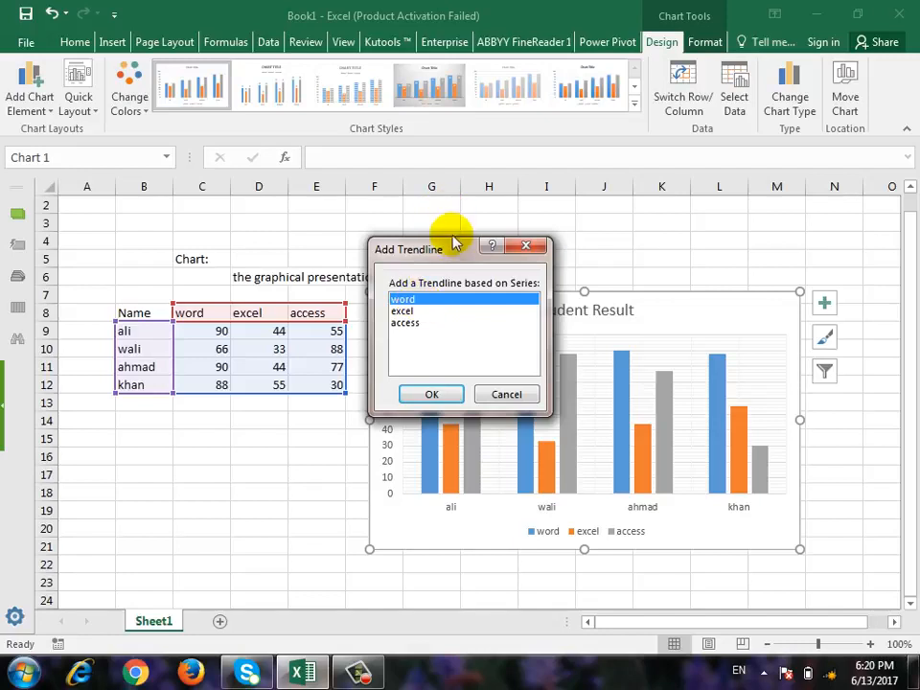
pyautogui.moveTo(452, 242); pyautogui.dragTo(281, 343)
pyautogui.click(247, 413)
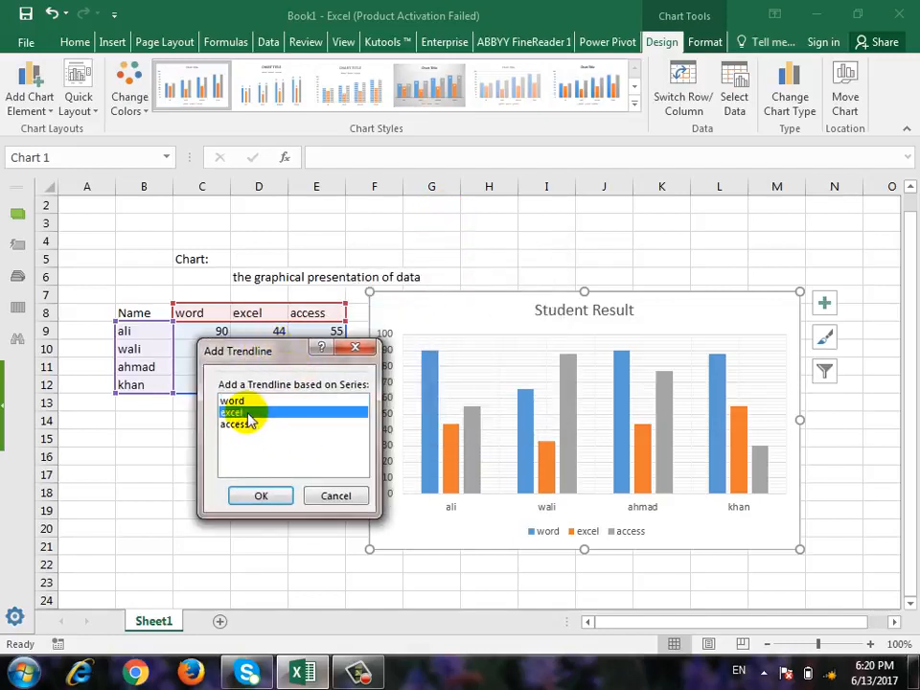
pyautogui.click(260, 502)
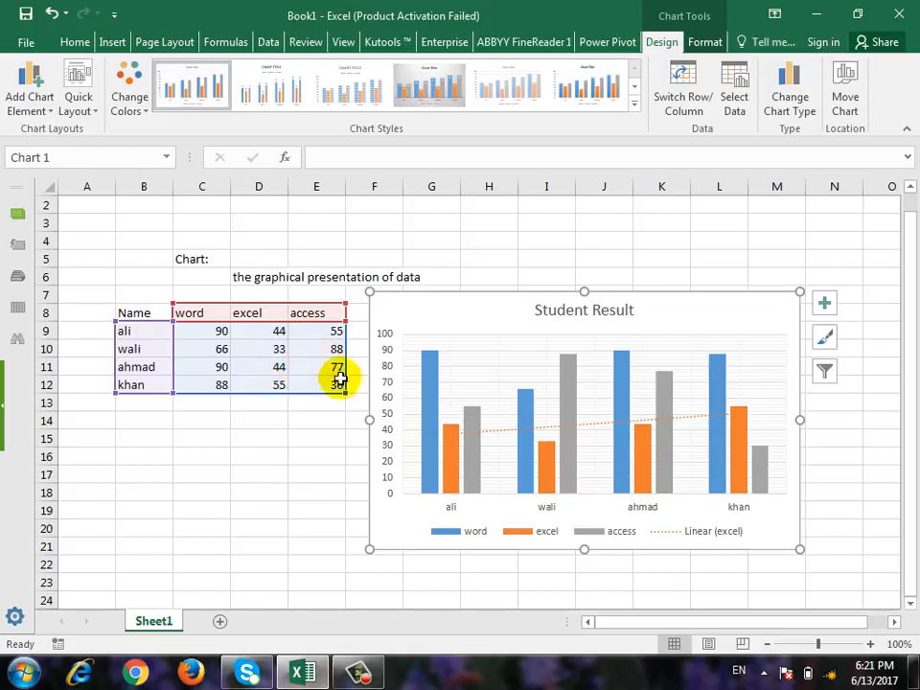
# Set the fourth person's excel score in D12 to 90.
pyautogui.click(267, 334)
pyautogui.press('Down')
pyautogui.press('Down')
pyautogui.press('Down')
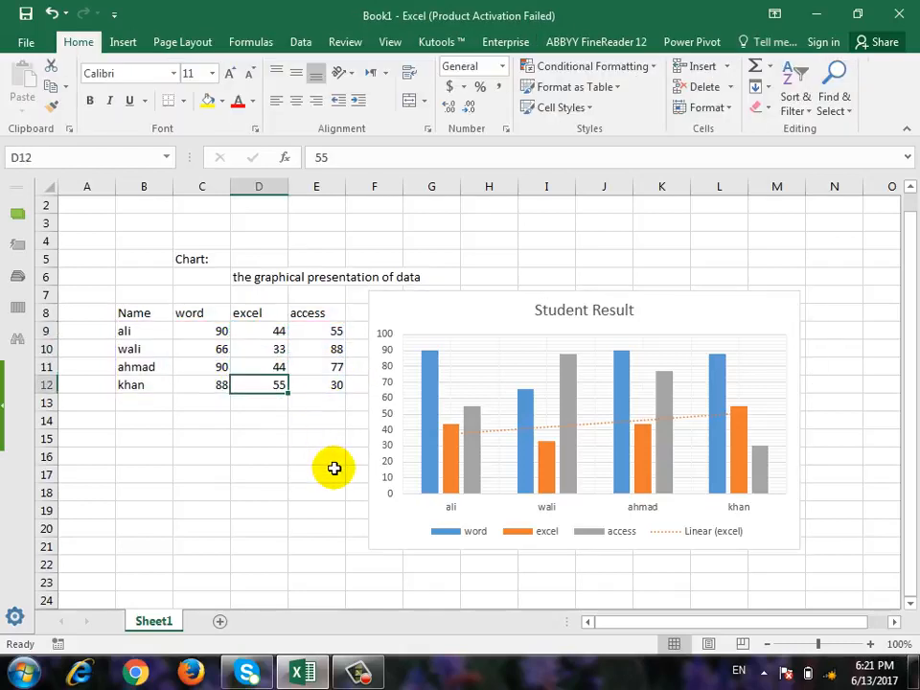
pyautogui.write('90')
pyautogui.press('Up')
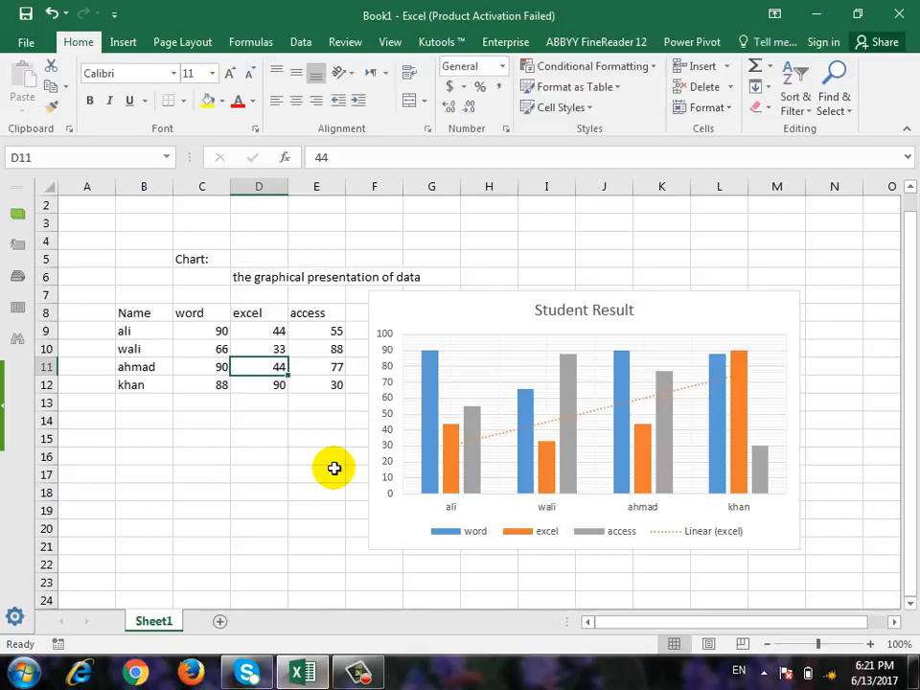
# Set the third person's excel score in D11 to 66.
pyautogui.write('66')
pyautogui.press('Up')
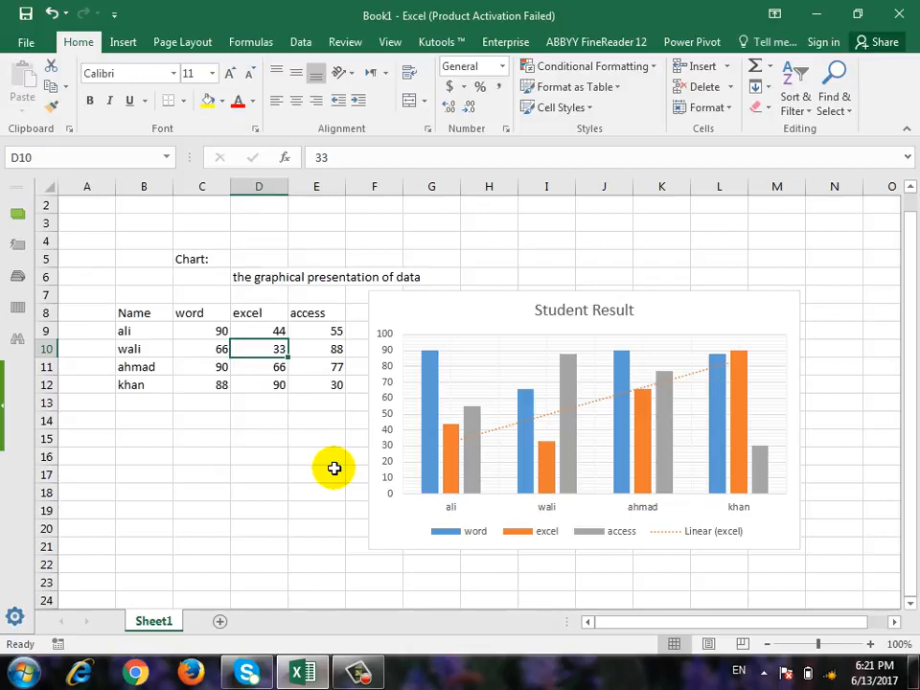
# Preview the chart's quick layouts, color schemes and chart styles without applying any of them.
pyautogui.click(756, 325)
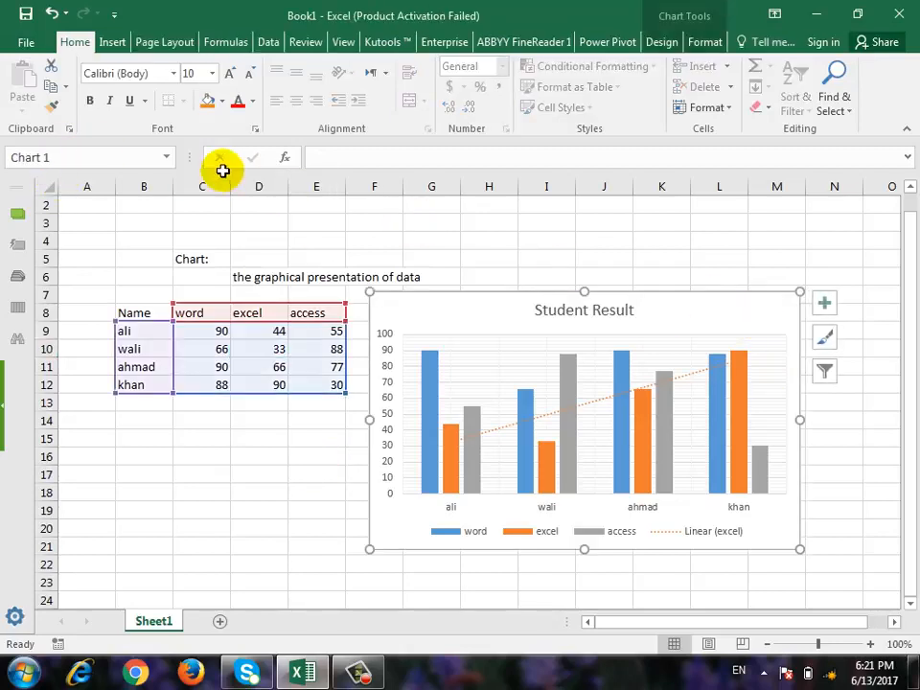
pyautogui.click(660, 41)
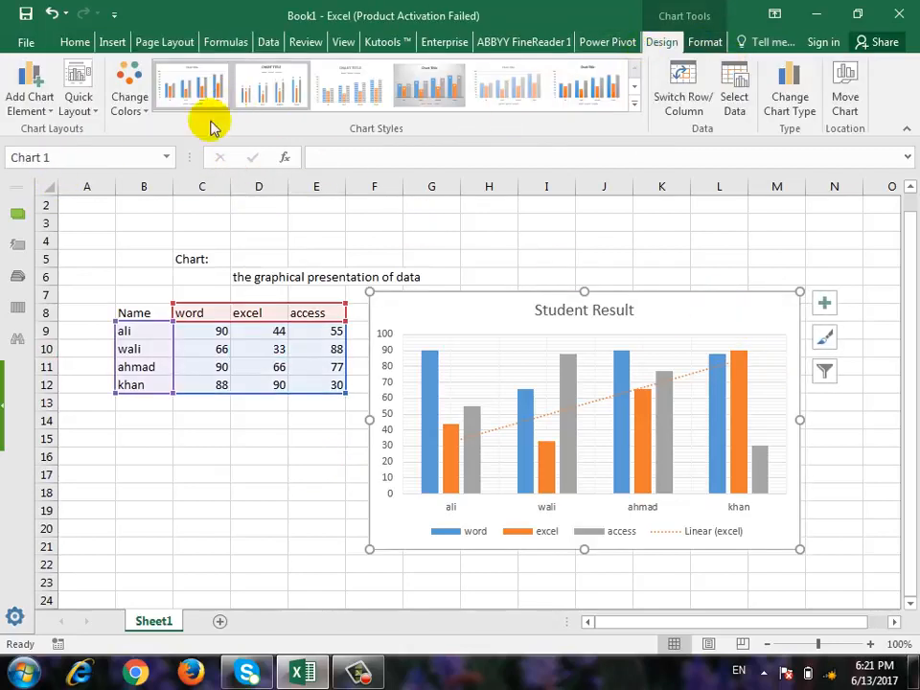
pyautogui.click(88, 107)
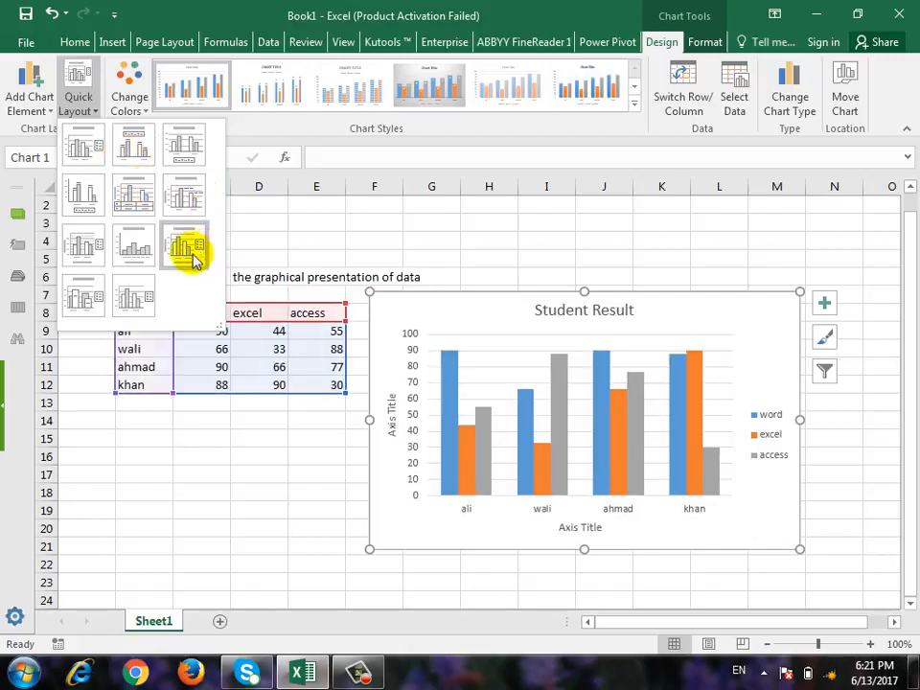
pyautogui.click(140, 107)
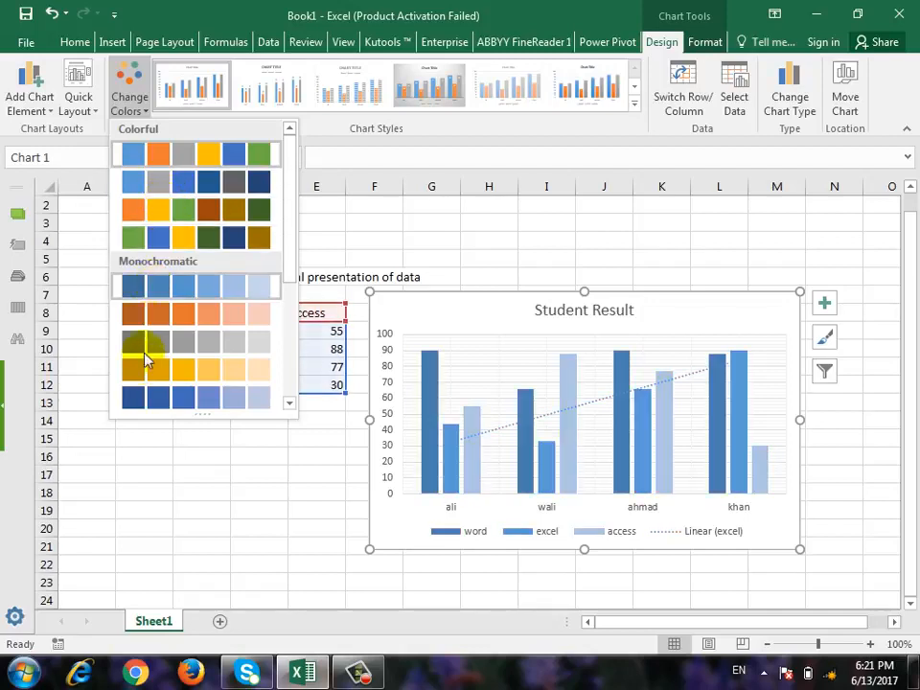
pyautogui.click(189, 12)
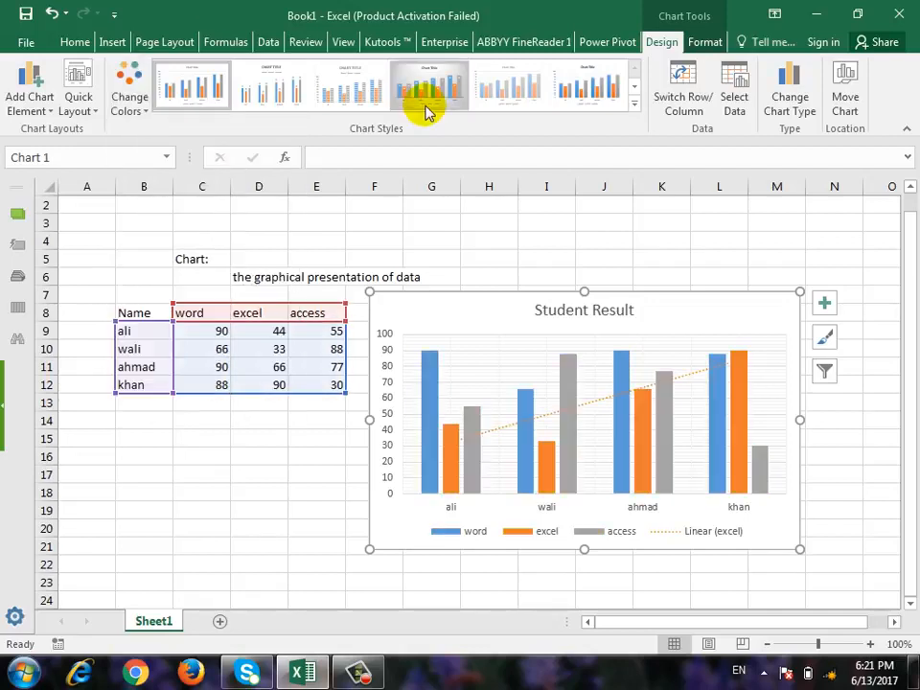
pyautogui.click(635, 103)
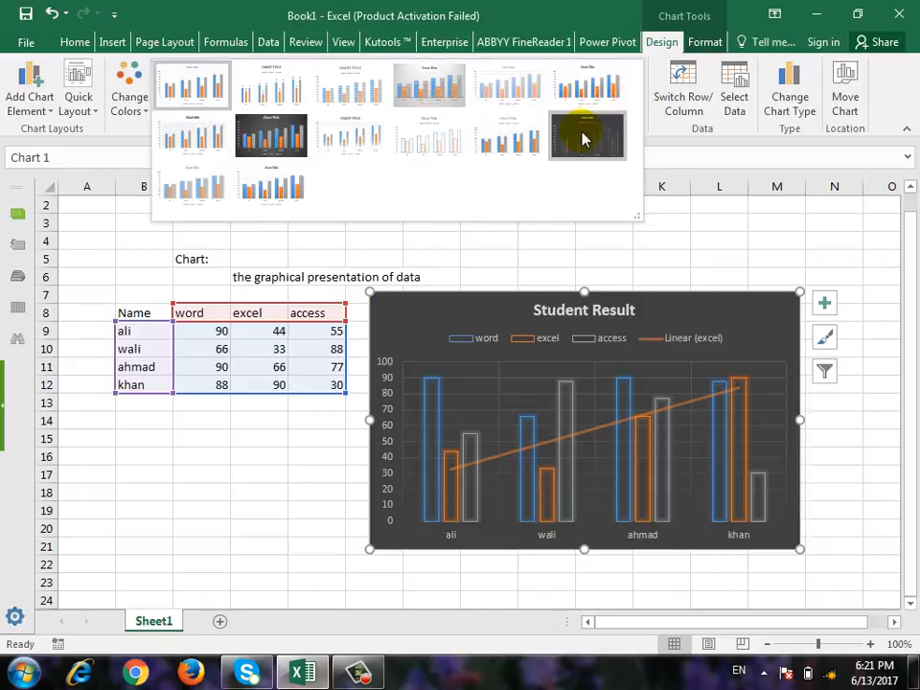
pyautogui.click(571, 11)
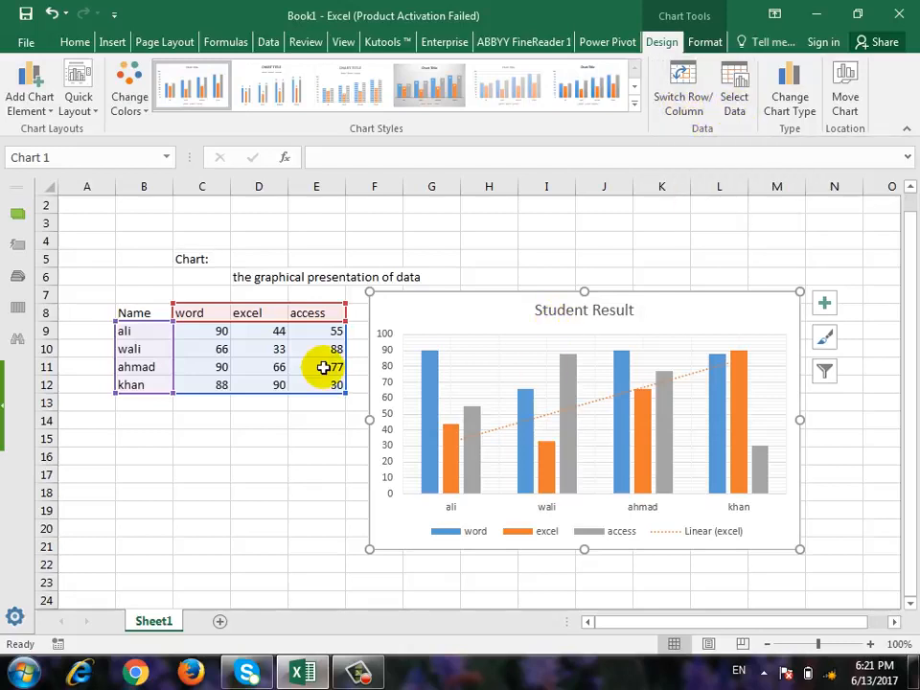
# Add a fifth student in row 13 with the student's name and scores of 66 for word, 77 for excel and 88 for access.
pyautogui.click(135, 408)
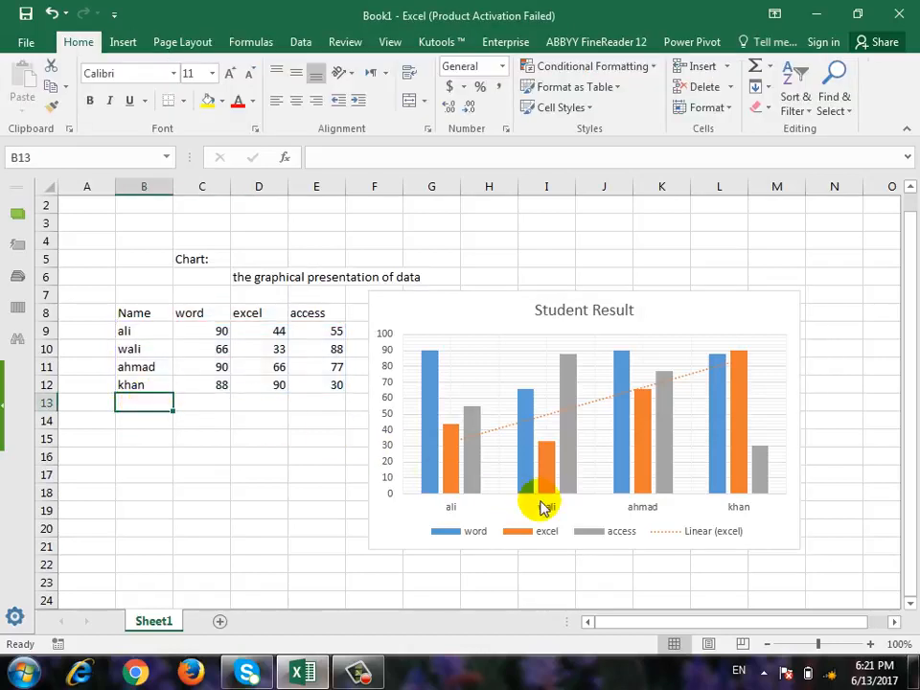
pyautogui.write('faisal')
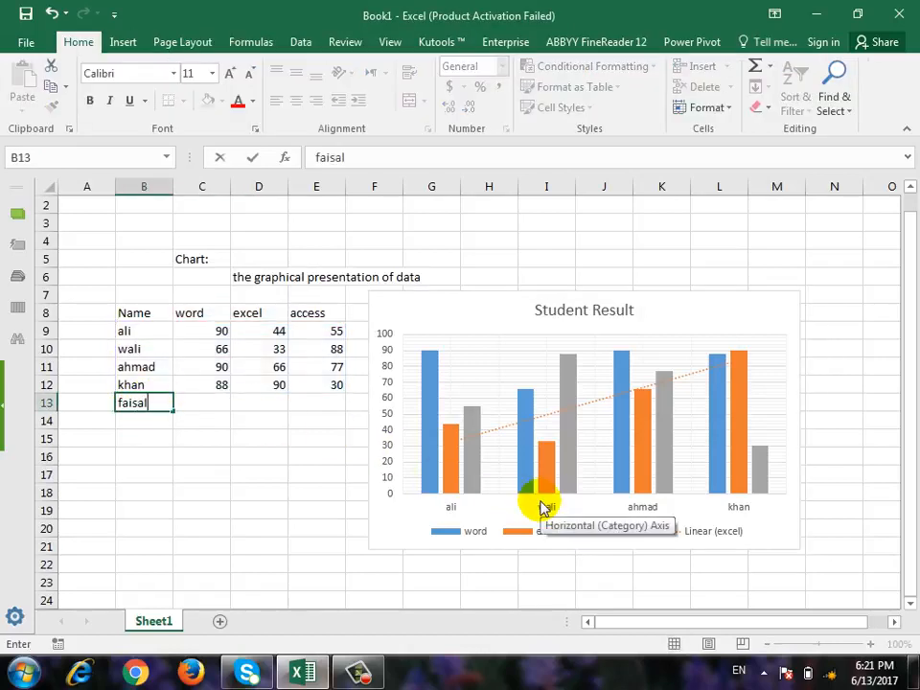
pyautogui.press('Tab')
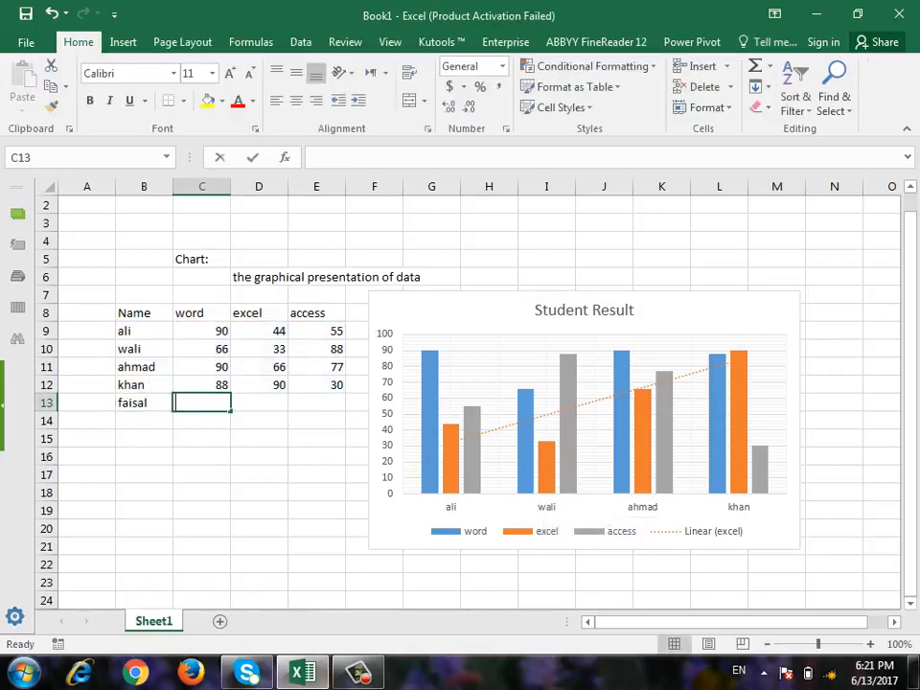
pyautogui.write('66')
pyautogui.press('Tab')
pyautogui.write('77')
pyautogui.press('Tab')
pyautogui.write('88')
pyautogui.press('Tab')
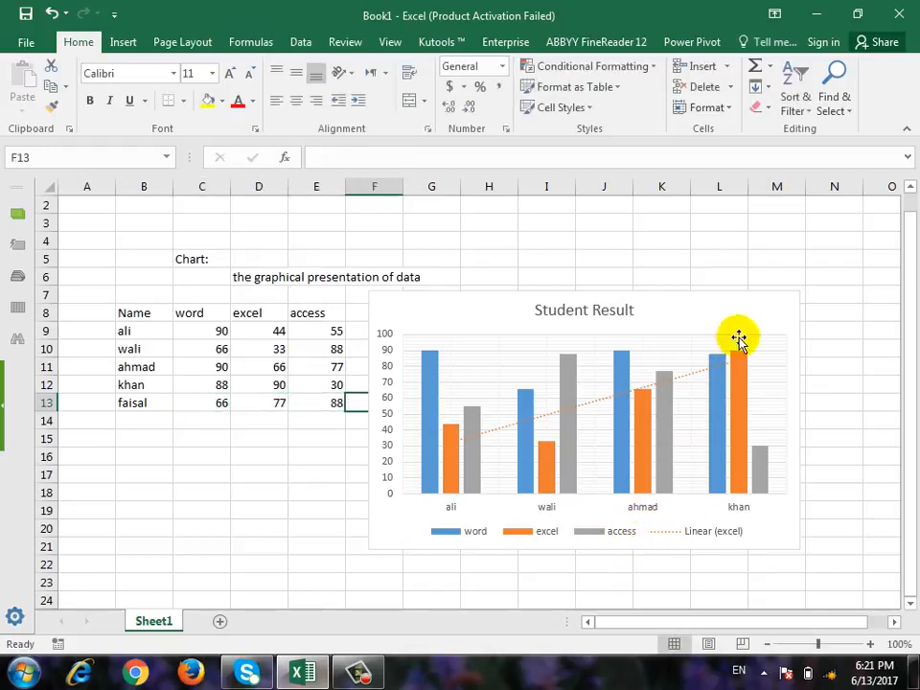
# Extend the chart's data range to B8:E13 on Sheet1 to include the new student row.
pyautogui.click(744, 303)
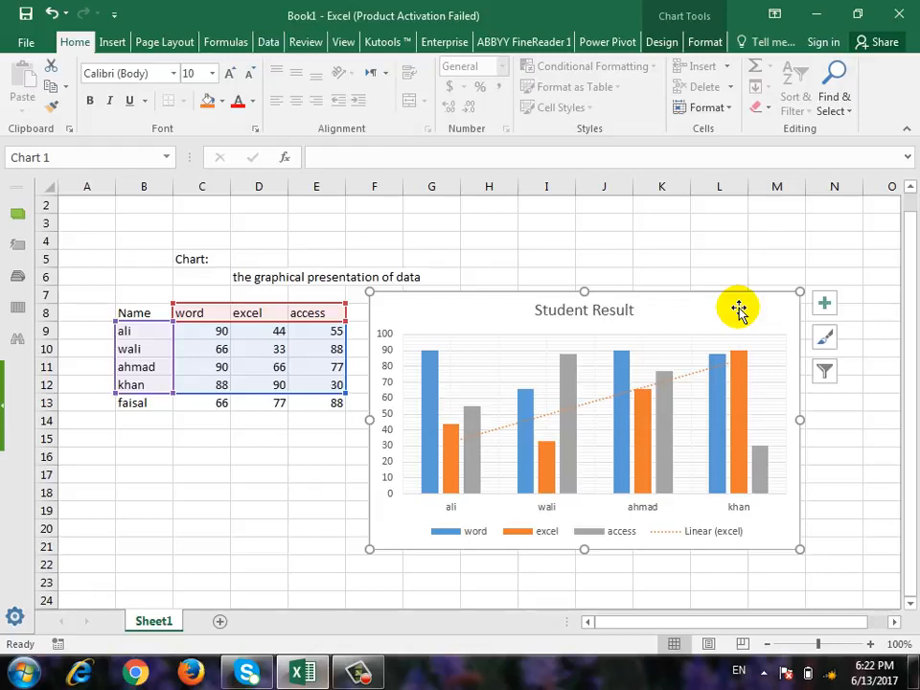
pyautogui.click(662, 42)
pyautogui.click(733, 104)
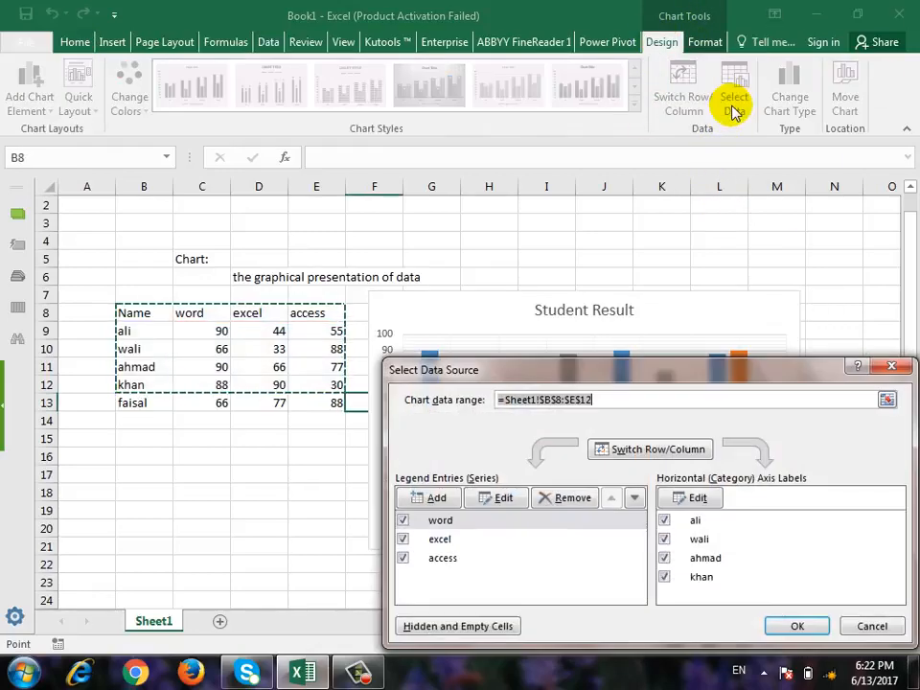
pyautogui.moveTo(676, 381); pyautogui.dragTo(672, 259)
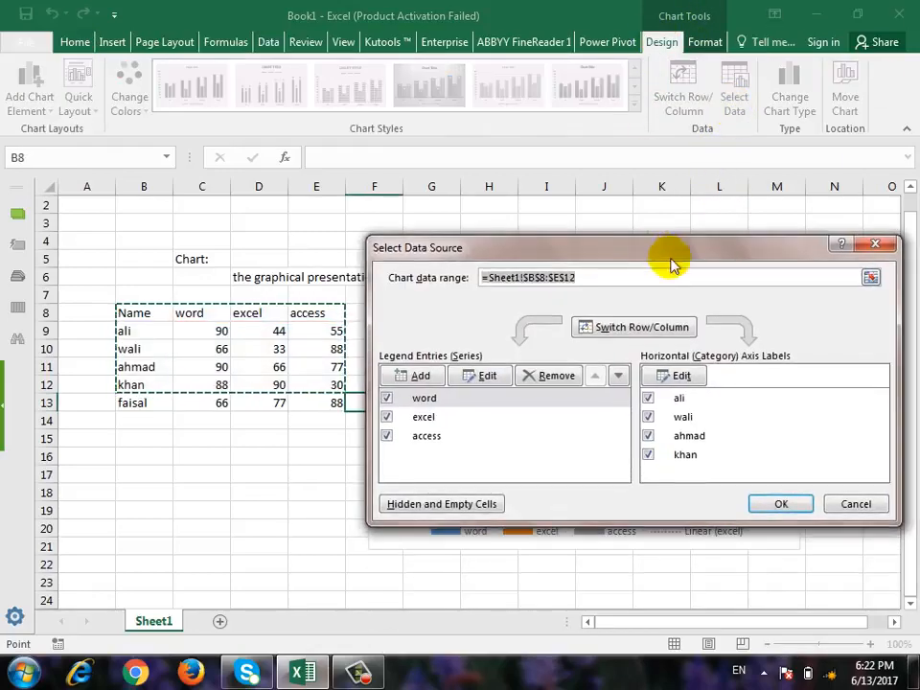
pyautogui.click(882, 279)
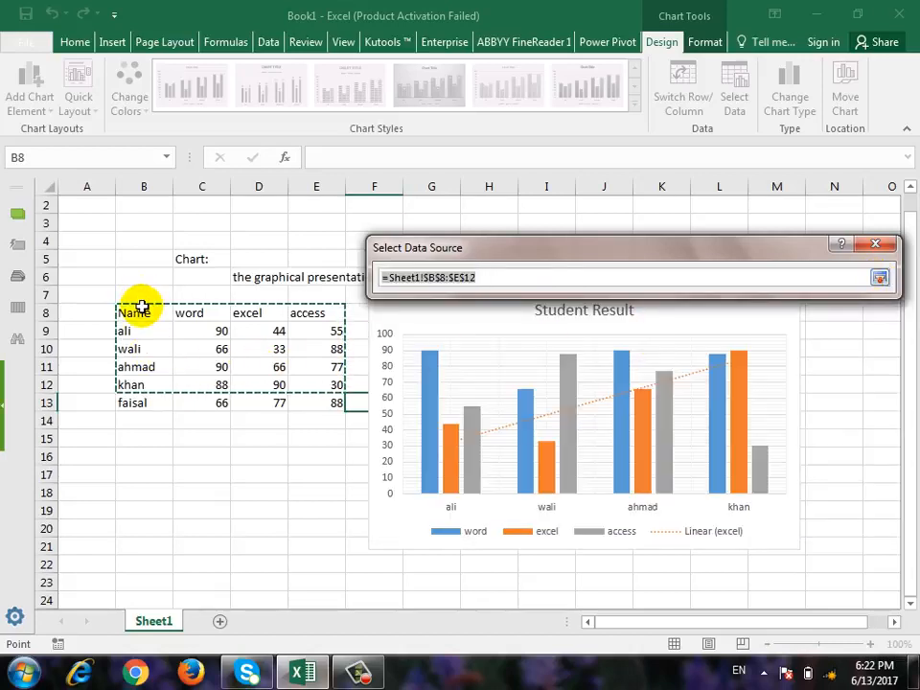
pyautogui.moveTo(140, 307); pyautogui.dragTo(318, 405)
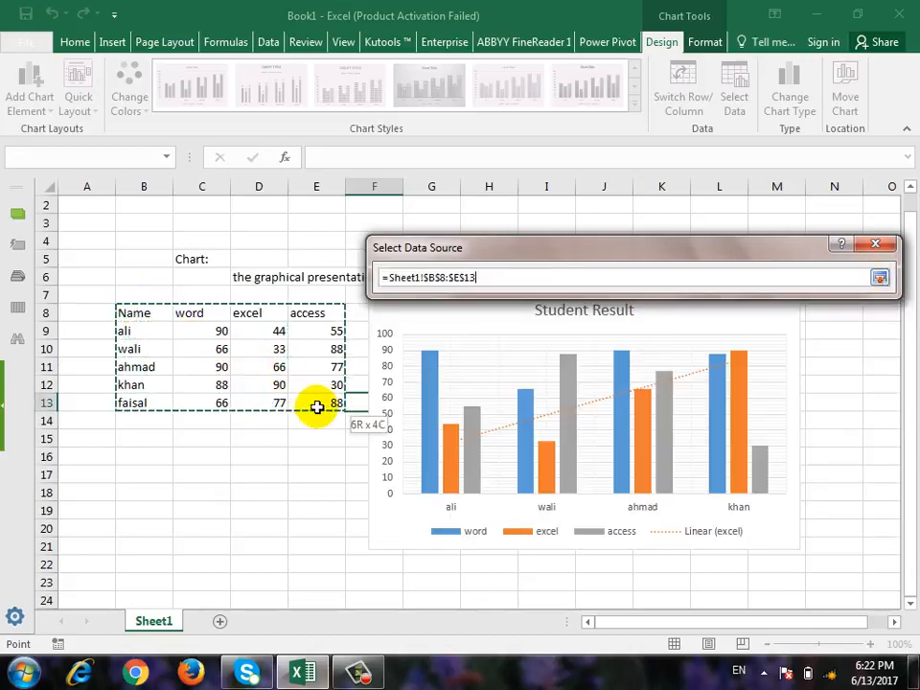
pyautogui.click(882, 278)
pyautogui.click(778, 501)
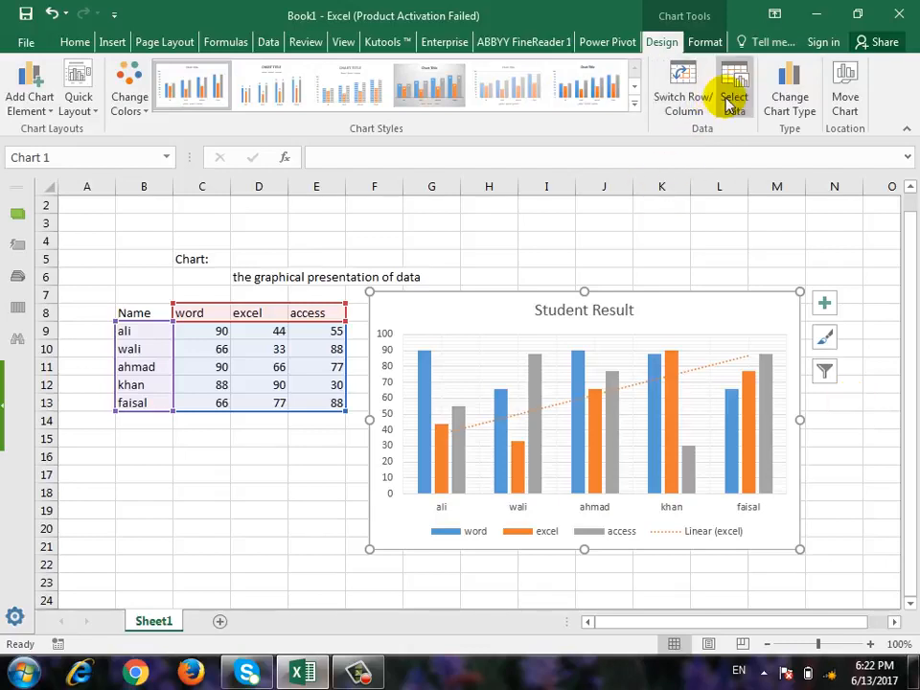
# Switch the chart's rows and columns, and swap them back in the data source settings.
pyautogui.click(684, 81)
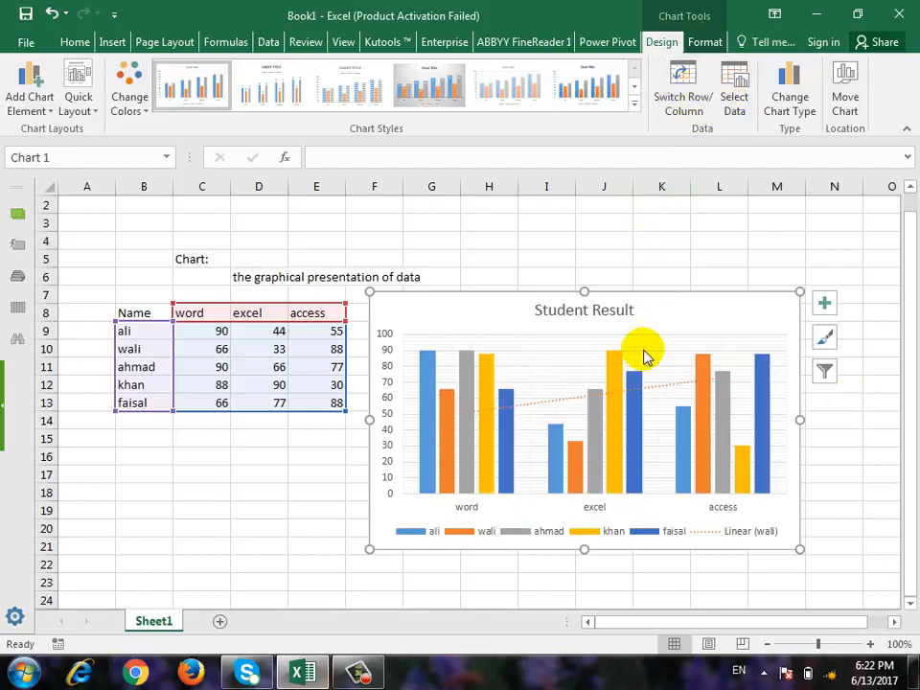
pyautogui.click(684, 103)
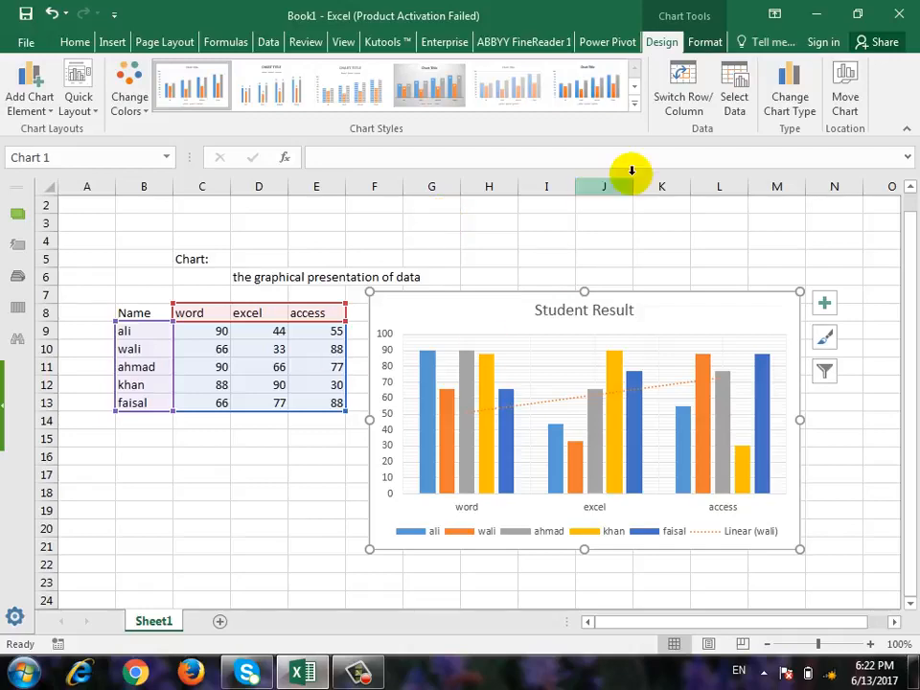
pyautogui.click(736, 88)
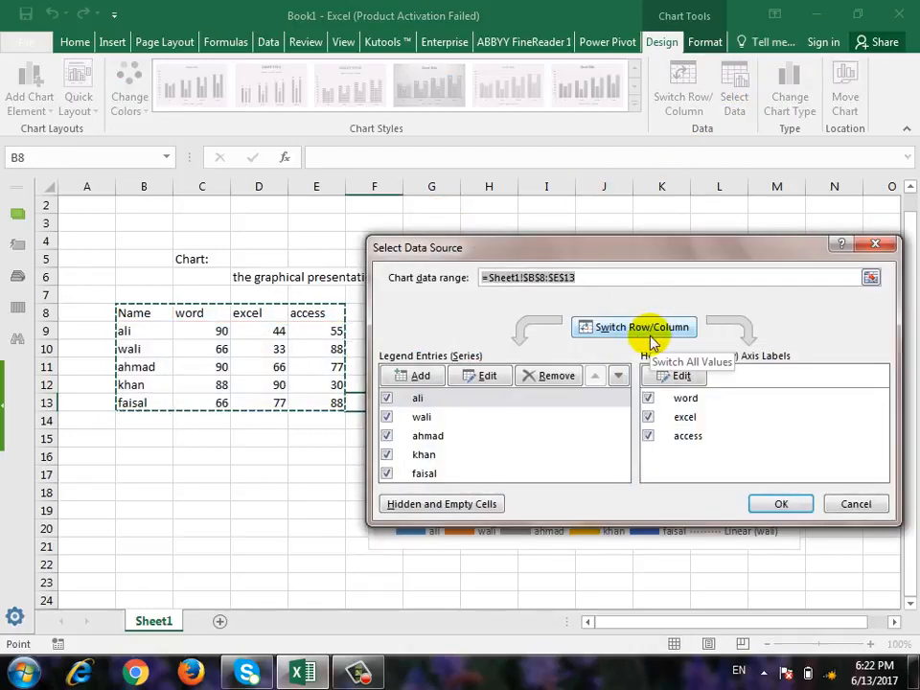
pyautogui.click(651, 343)
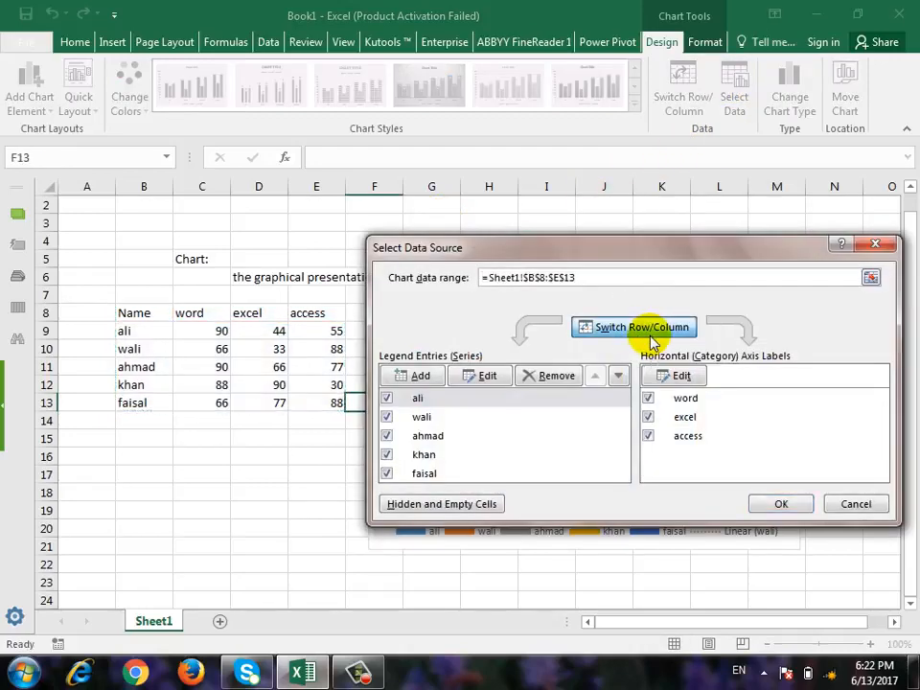
pyautogui.click(651, 335)
pyautogui.click(782, 503)
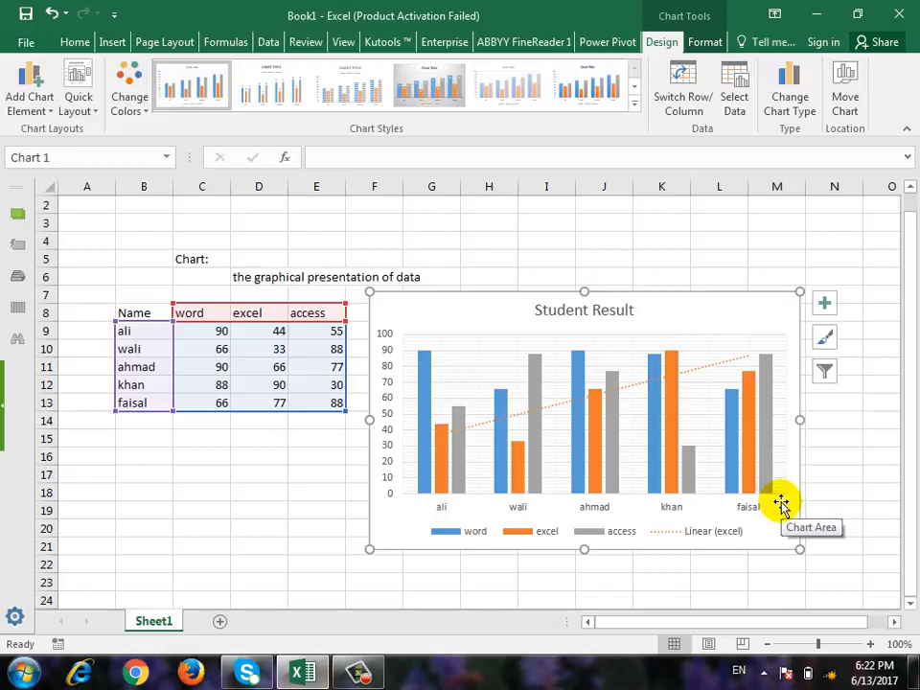
# Switch the chart's rows and columns so the subjects become the categories and the students become the series.
pyautogui.click(696, 104)
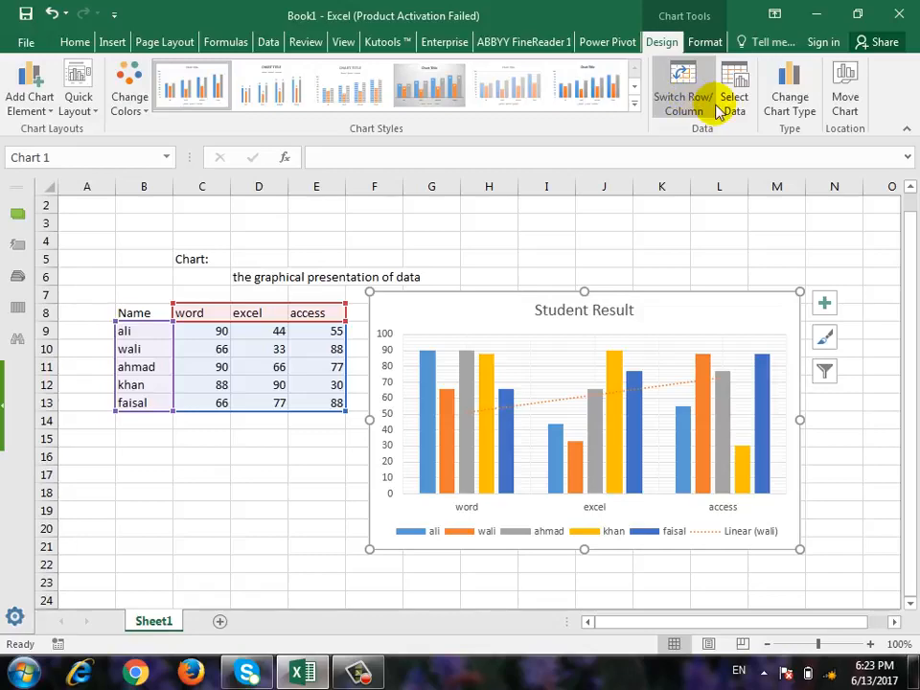
# Change the chart type to Pie and undo the change.
pyautogui.click(799, 98)
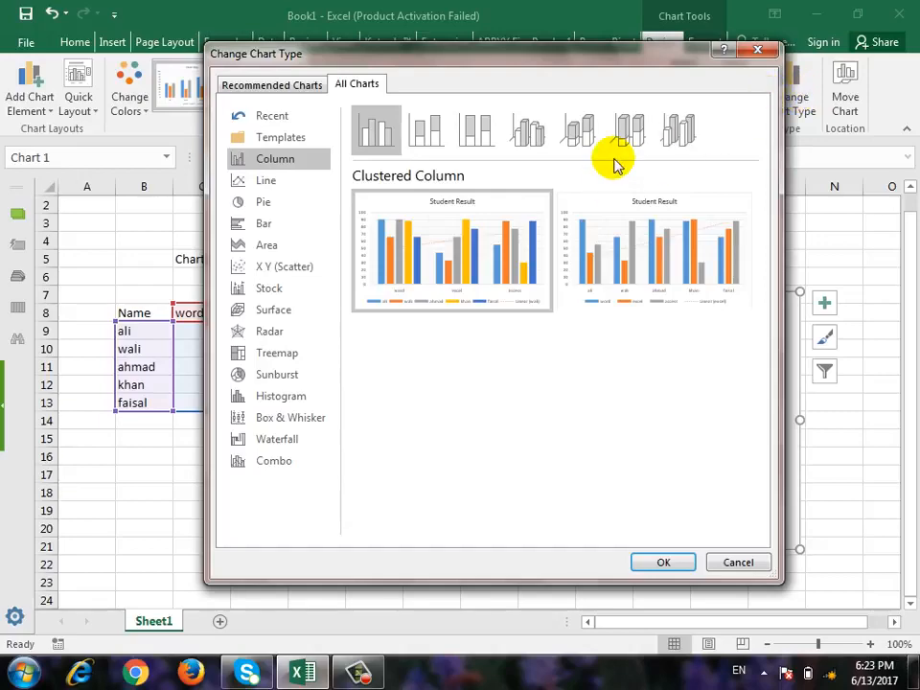
pyautogui.click(291, 205)
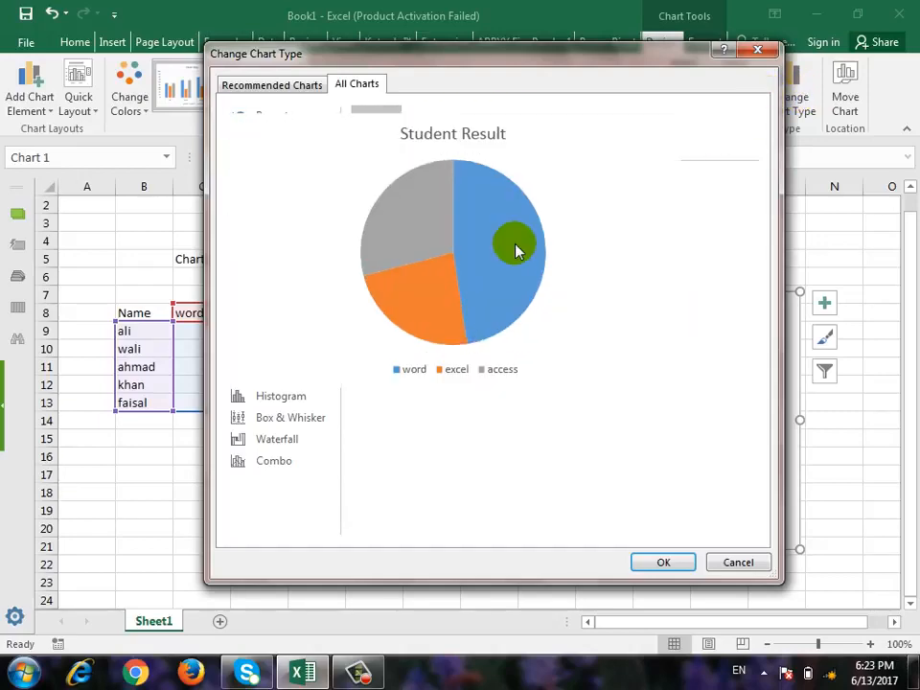
pyautogui.click(637, 559)
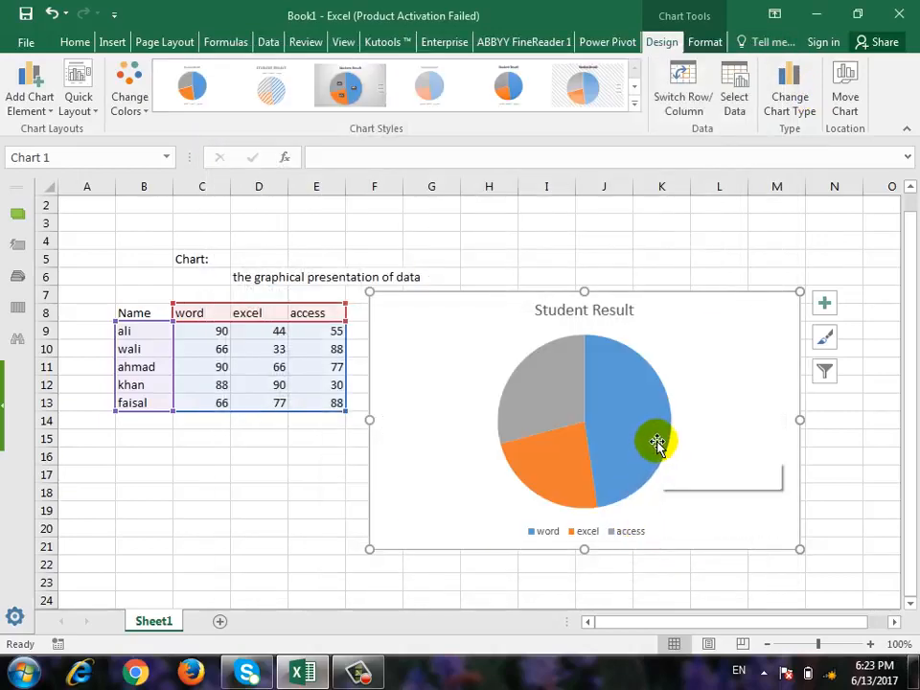
pyautogui.moveTo(655, 440)
pyautogui.hotkey('ctrl', 'z')
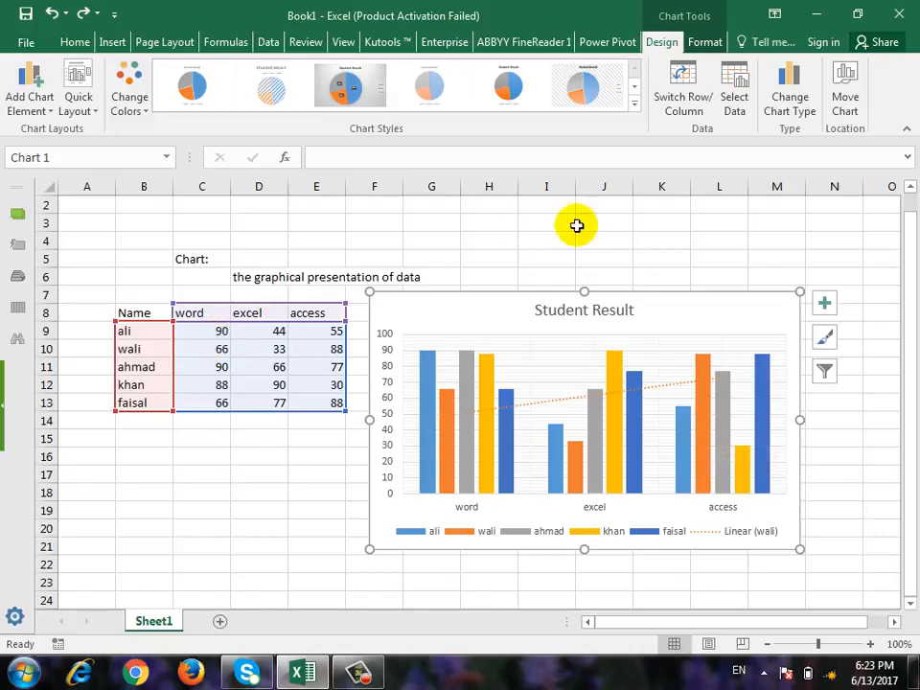
# Look over the available chart types and the chart placement options, closing both dialogs without changes.
pyautogui.click(790, 103)
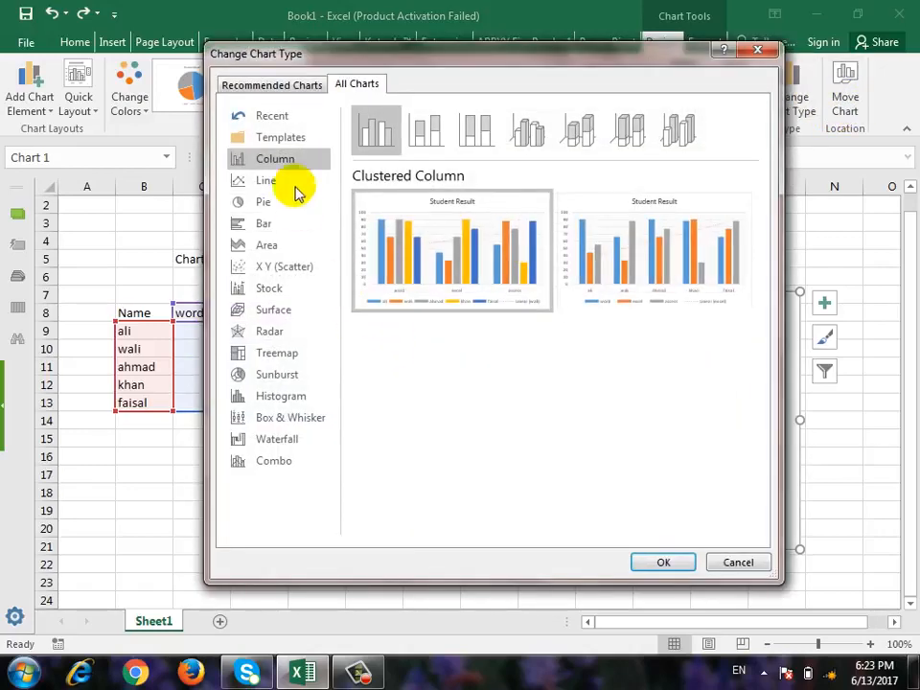
pyautogui.moveTo(302, 61); pyautogui.dragTo(315, 197)
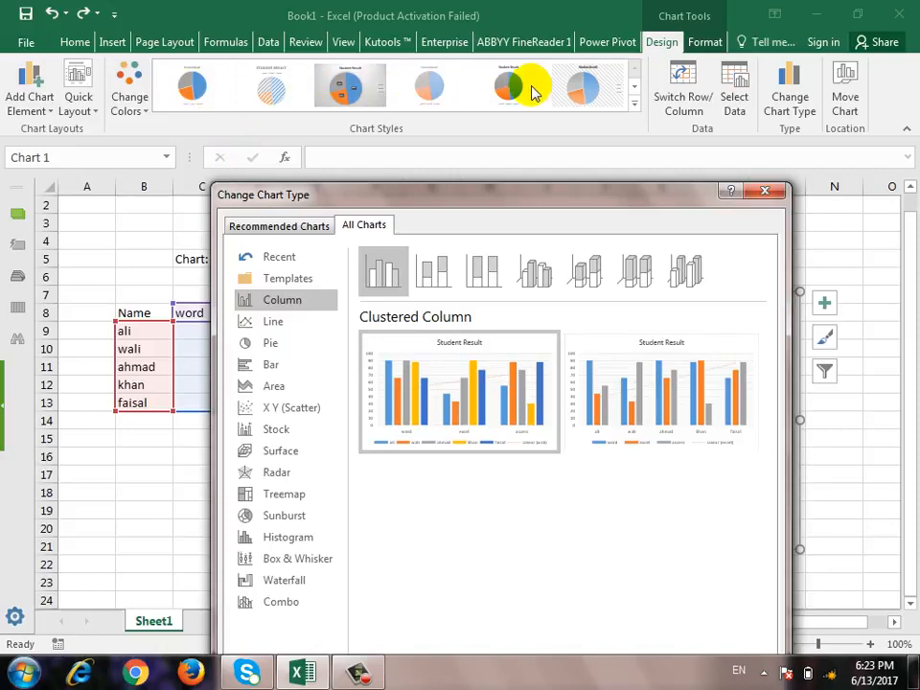
pyautogui.moveTo(382, 204); pyautogui.dragTo(547, 197)
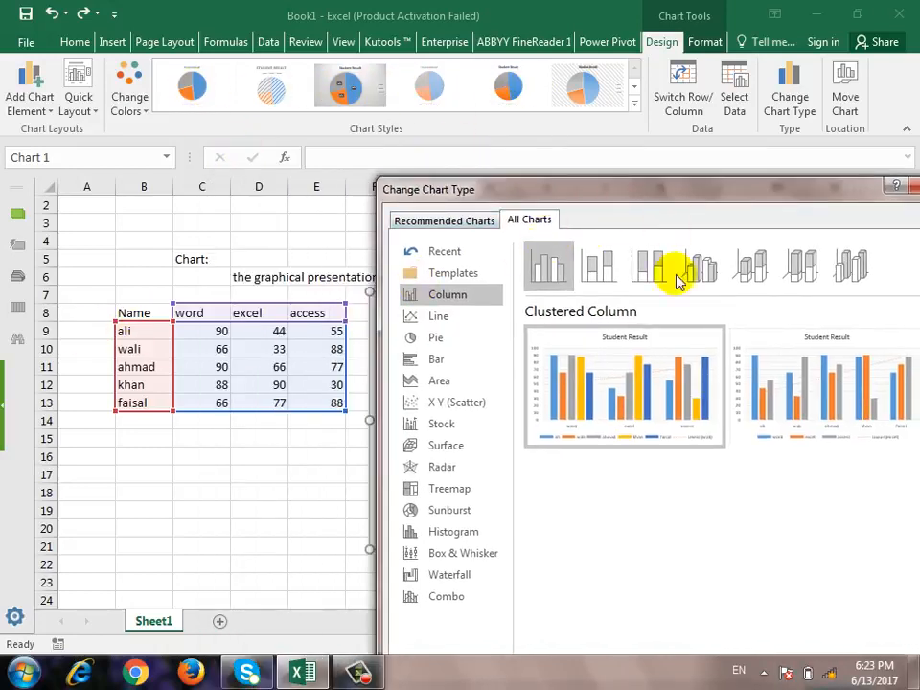
pyautogui.moveTo(636, 338)
pyautogui.moveTo(723, 196); pyautogui.dragTo(667, 200)
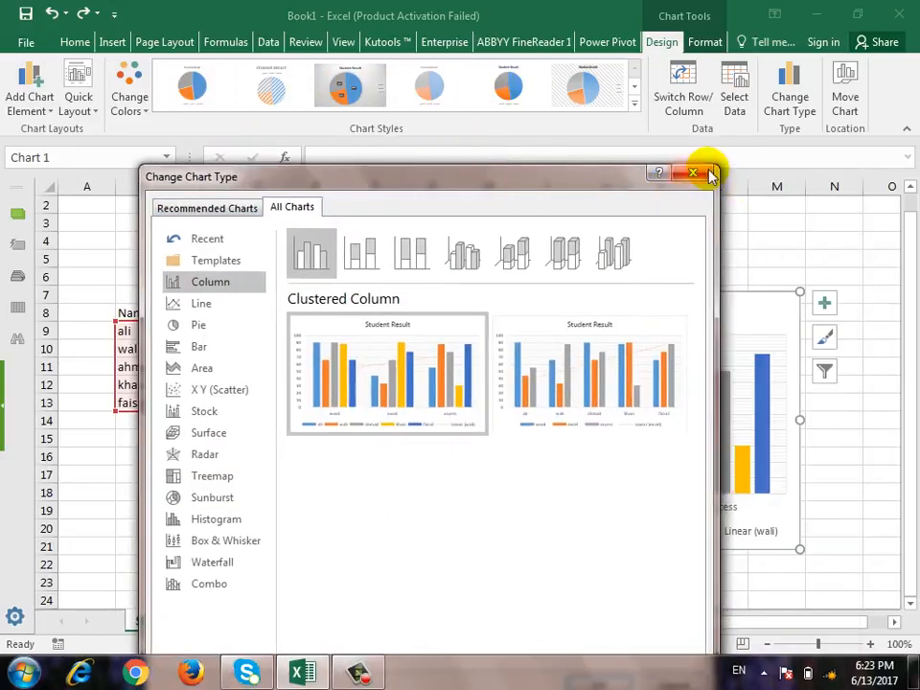
pyautogui.click(705, 175)
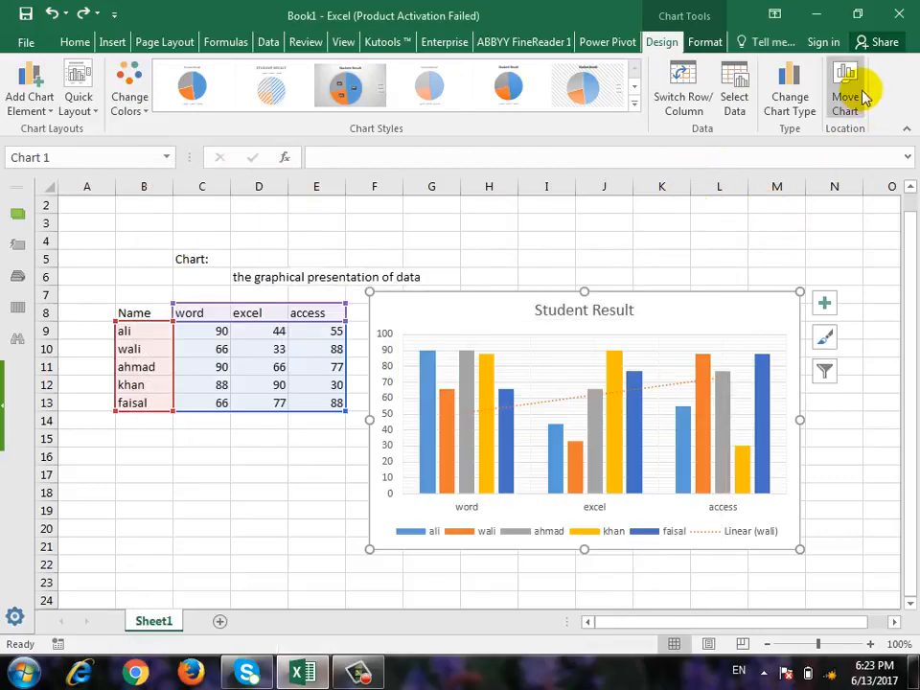
pyautogui.click(861, 95)
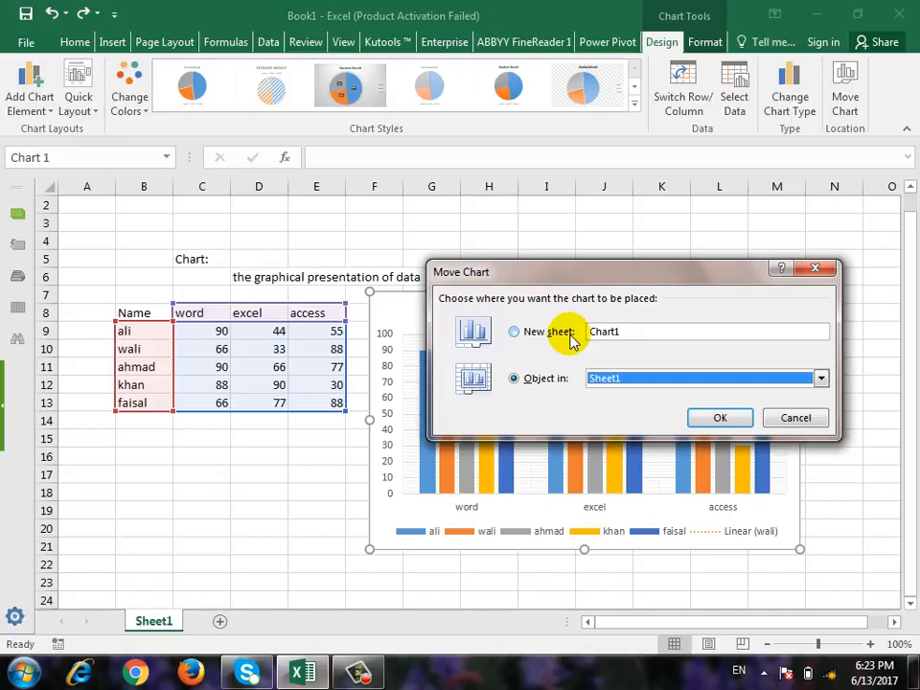
pyautogui.click(813, 422)
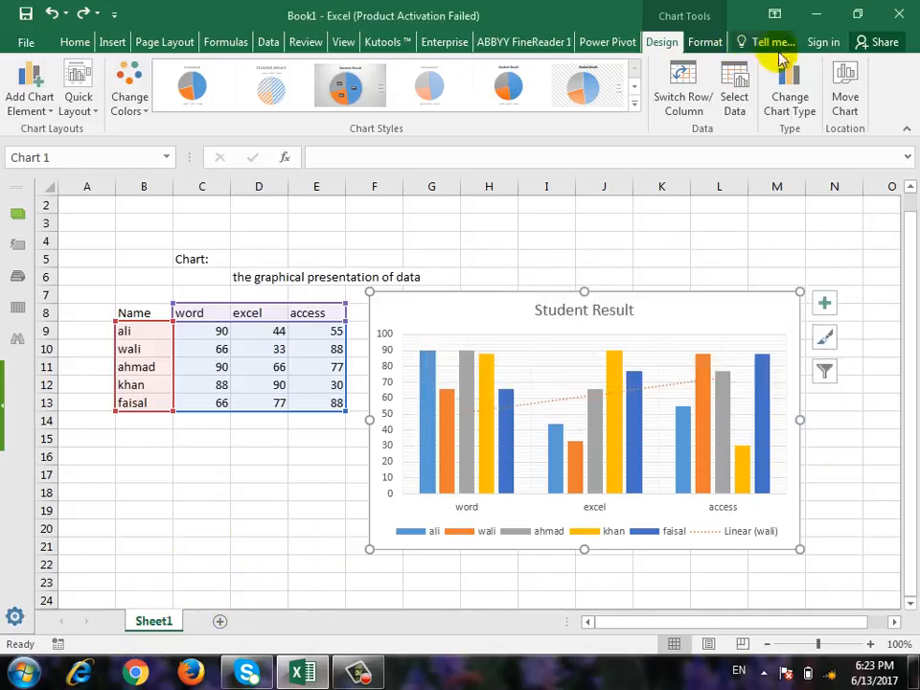
# Move the Student Result chart to a new sheet named Chart1, and check both Sheet1 and the chart sheet.
pyautogui.click(843, 98)
pyautogui.click(549, 332)
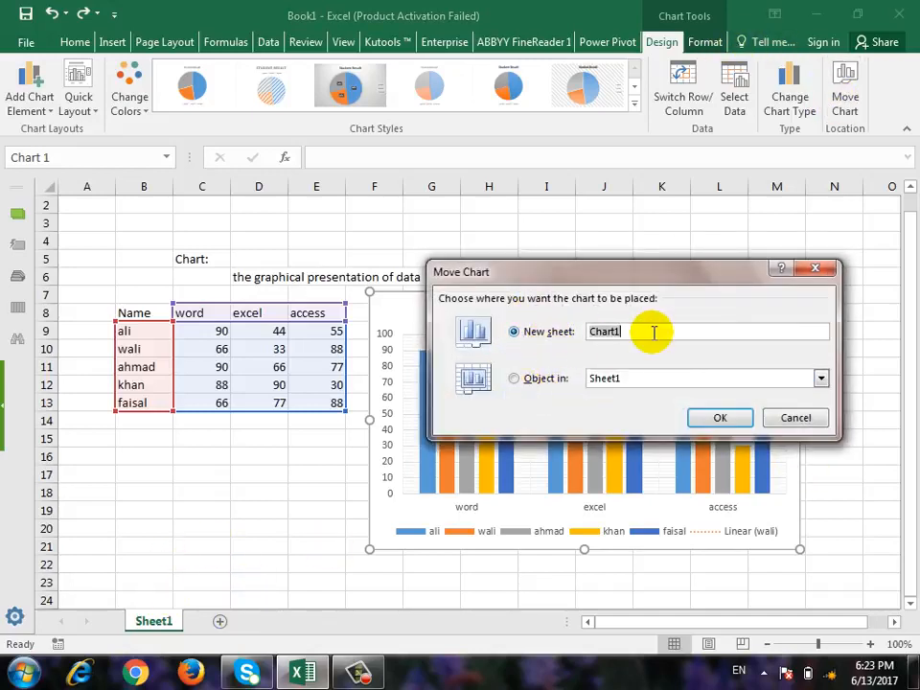
pyautogui.click(696, 417)
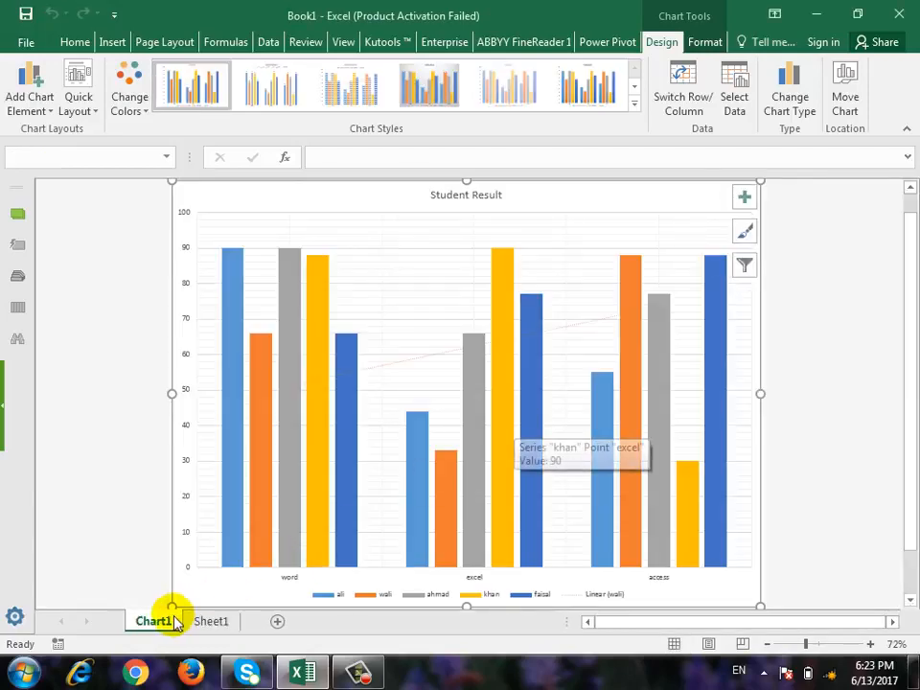
pyautogui.click(197, 625)
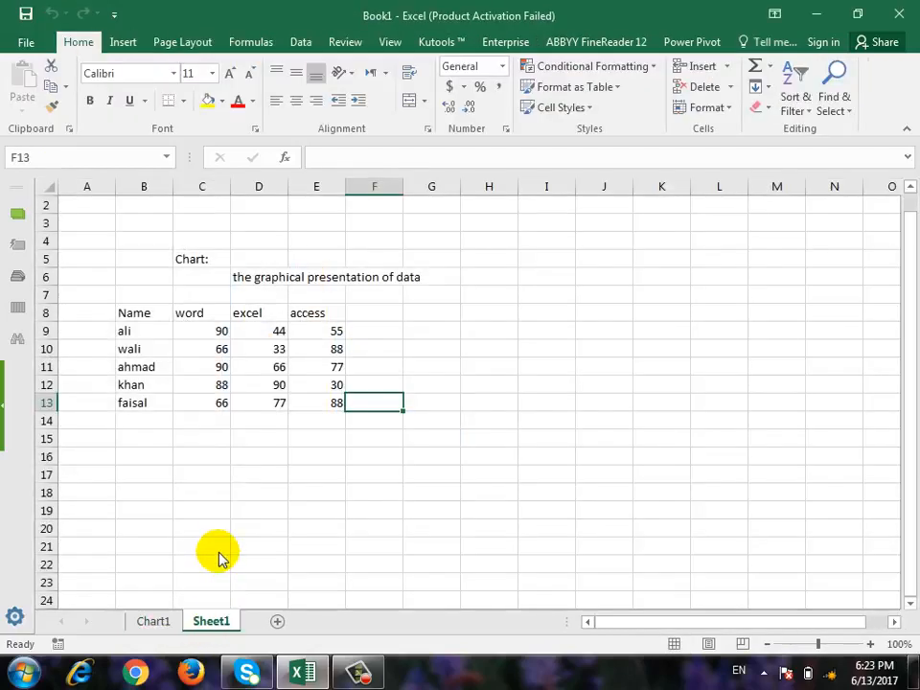
pyautogui.click(174, 622)
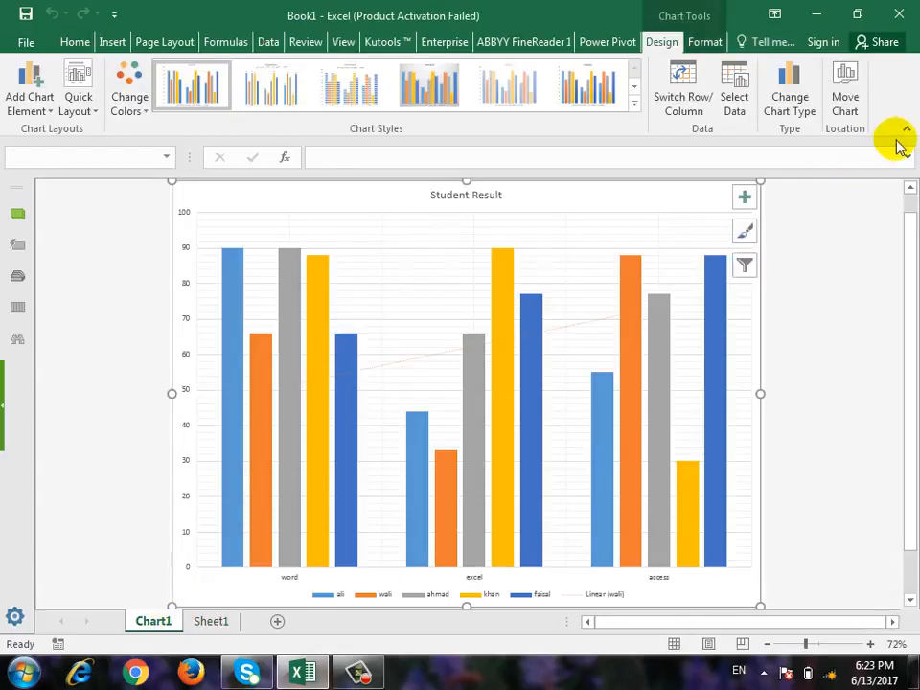
# Move the chart back as an object in Sheet1 and place it beside the score table, clear of the data.
pyautogui.click(847, 92)
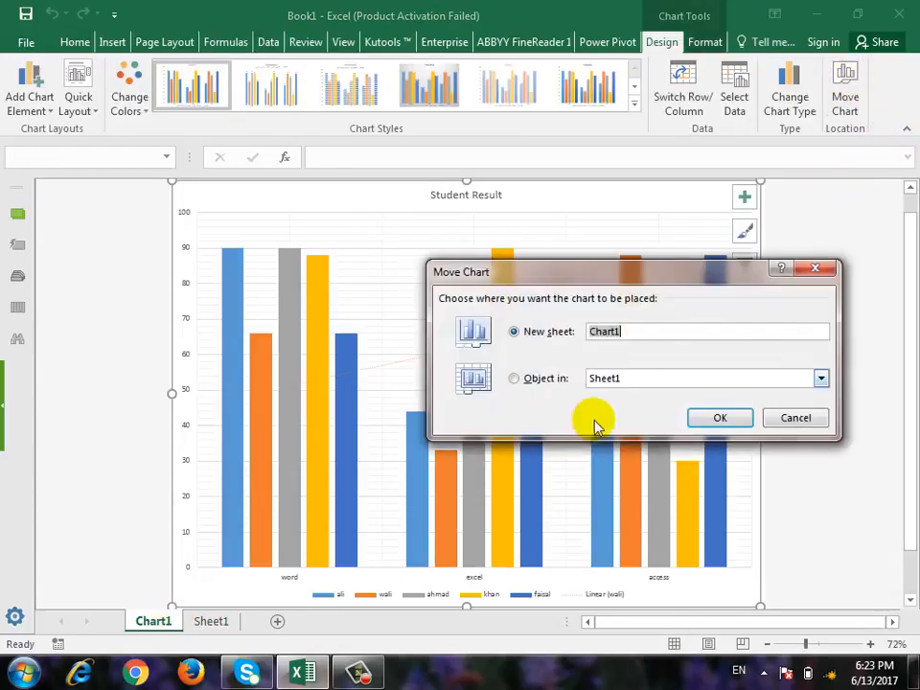
pyautogui.click(547, 379)
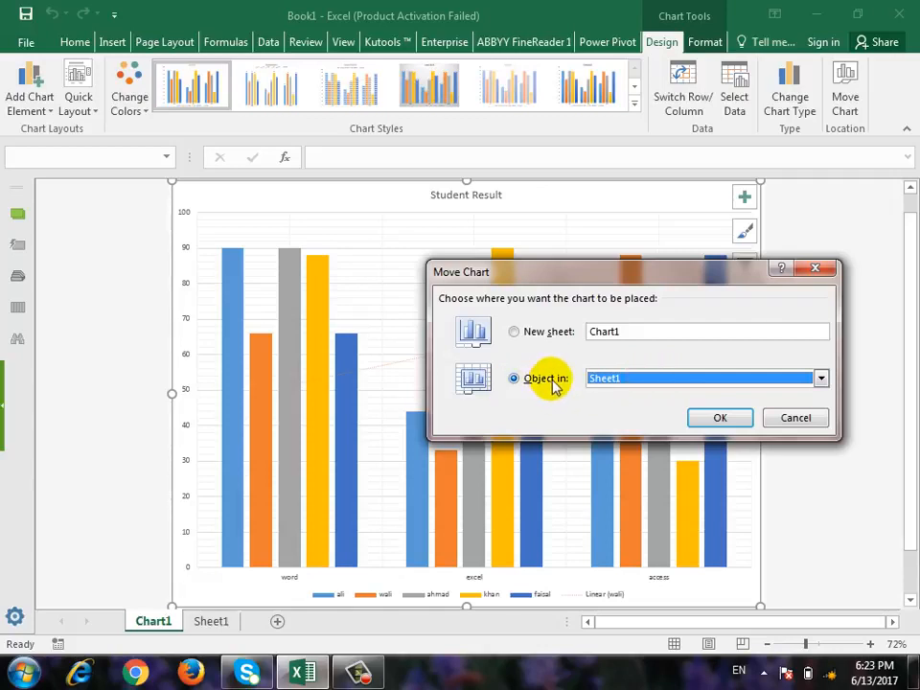
pyautogui.click(701, 417)
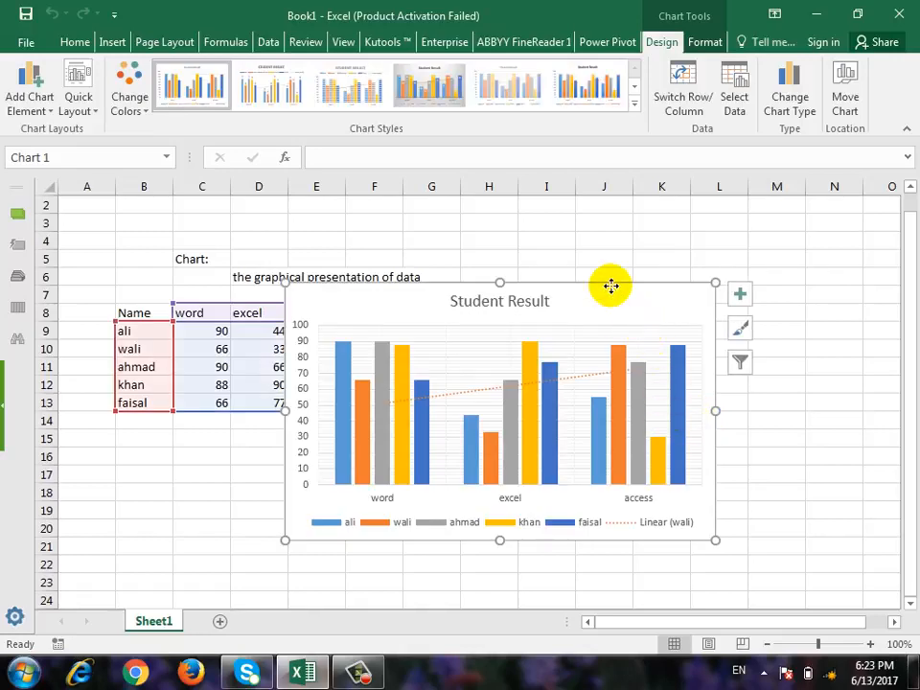
pyautogui.moveTo(610, 286); pyautogui.dragTo(754, 290)
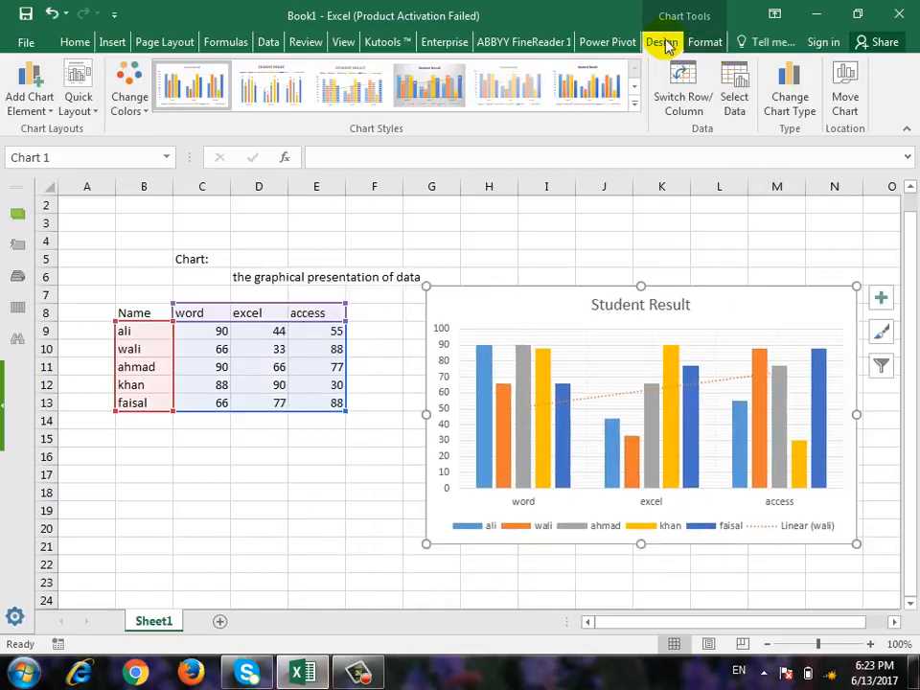
# Apply the solid black theme shape style to the chart area and undo it.
pyautogui.click(704, 42)
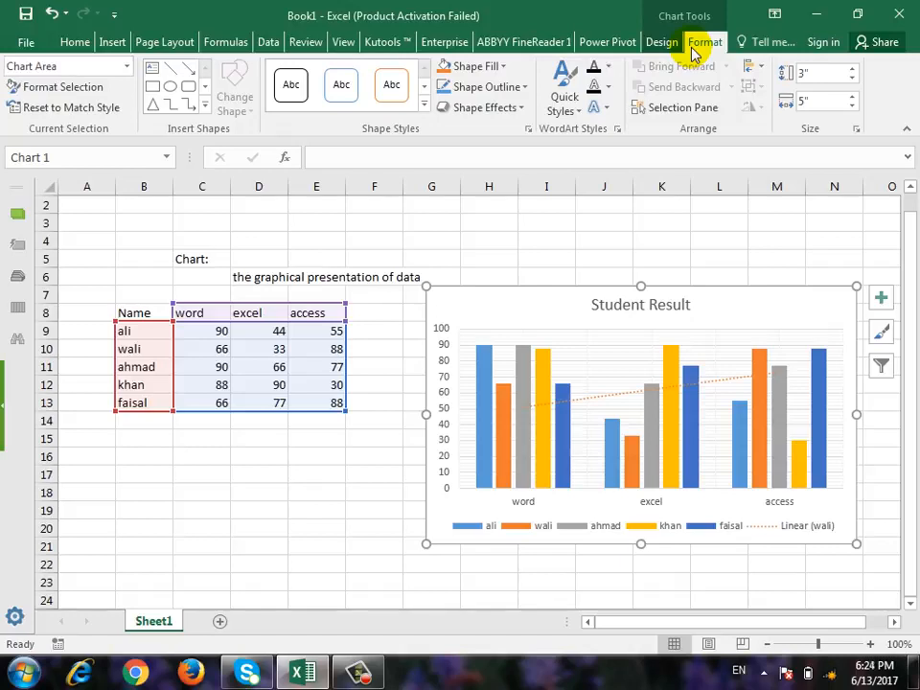
pyautogui.click(424, 107)
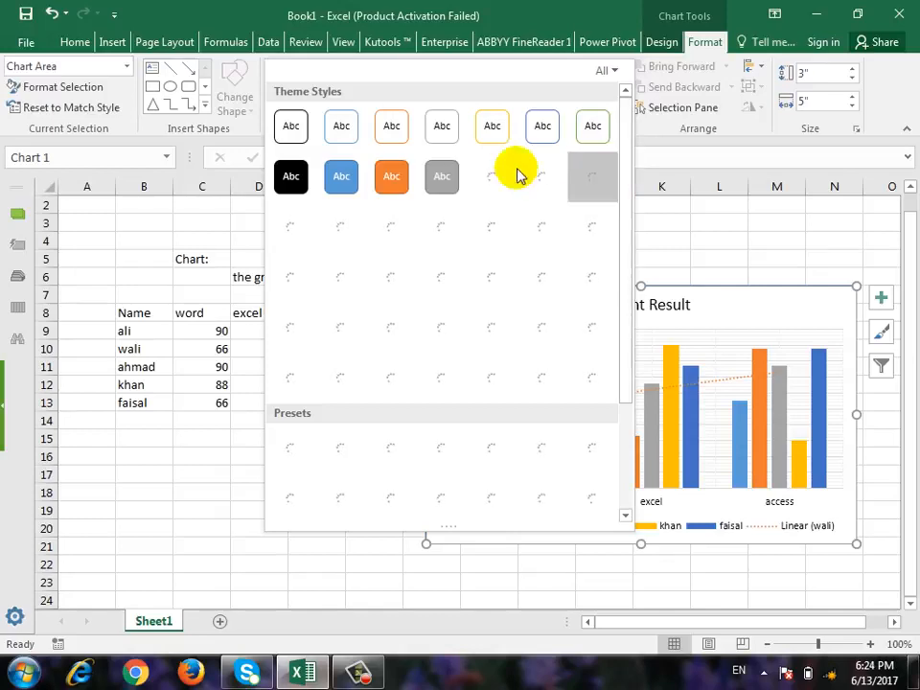
pyautogui.click(291, 175)
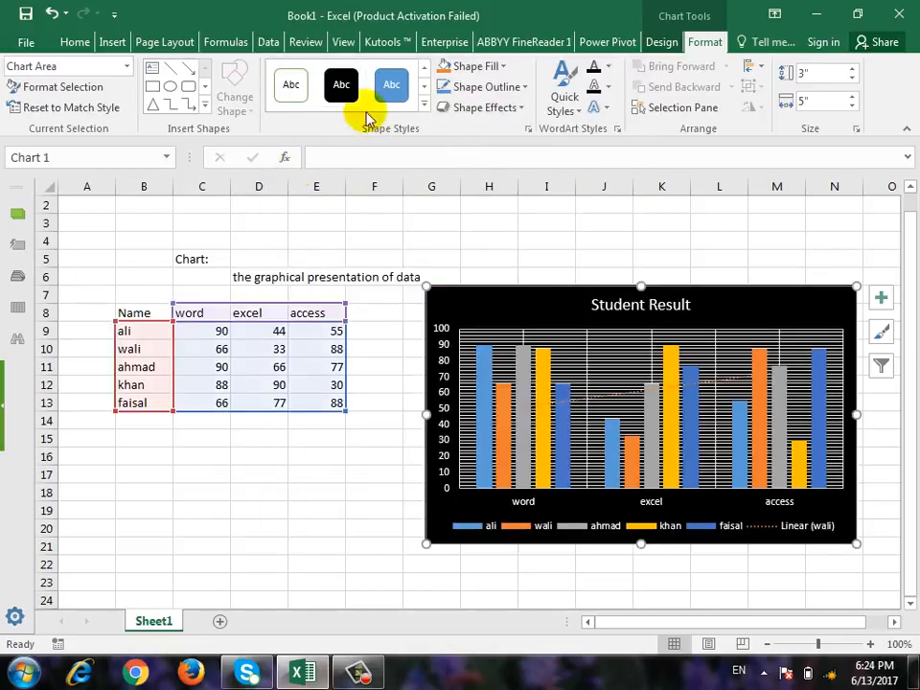
pyautogui.hotkey('ctrl', 'z')
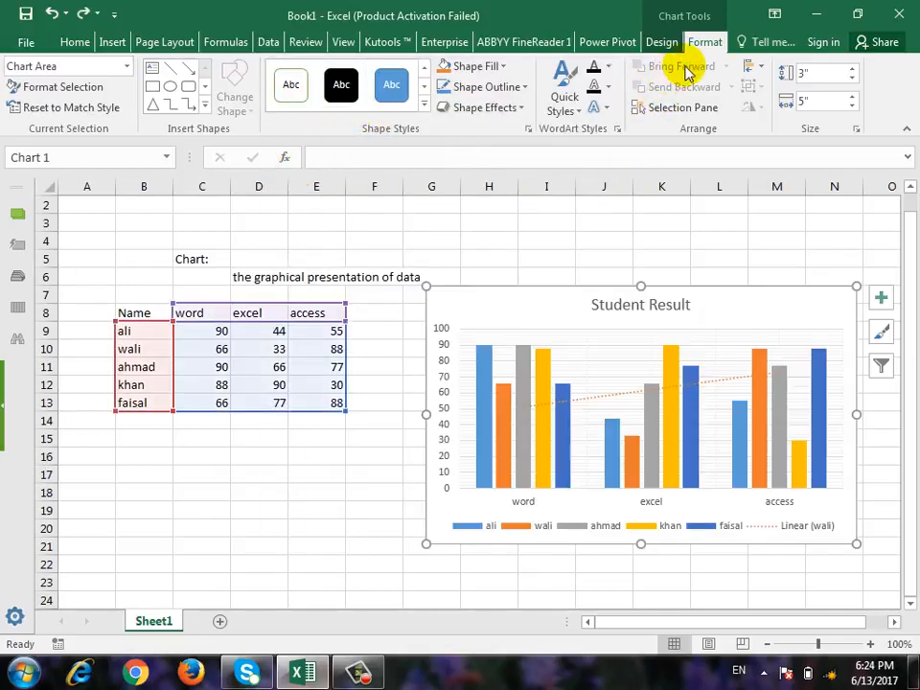
# Delete the Student Result chart from Sheet1.
pyautogui.click(109, 42)
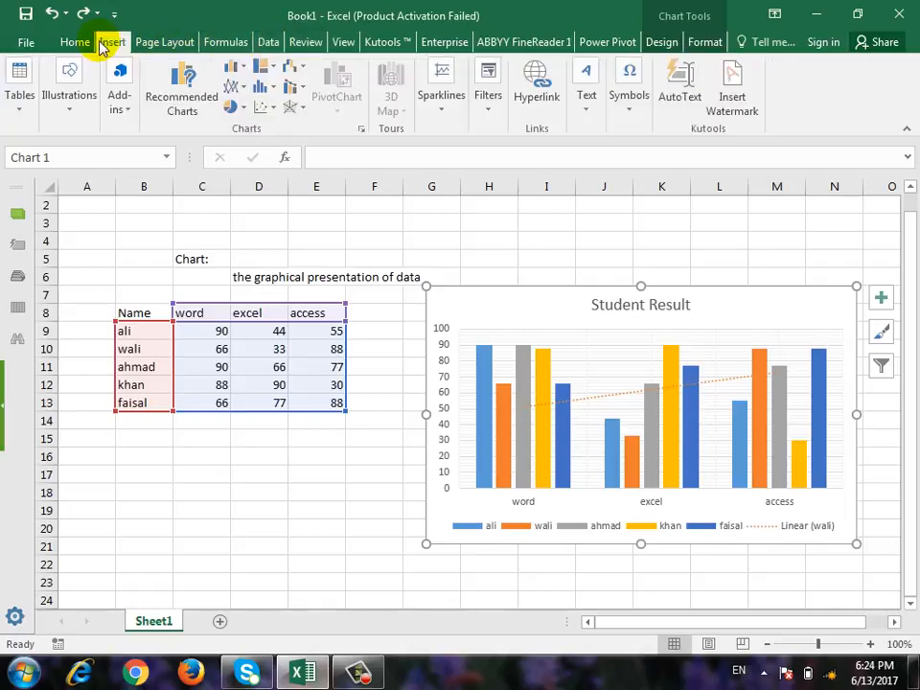
pyautogui.moveTo(762, 294); pyautogui.dragTo(716, 312)
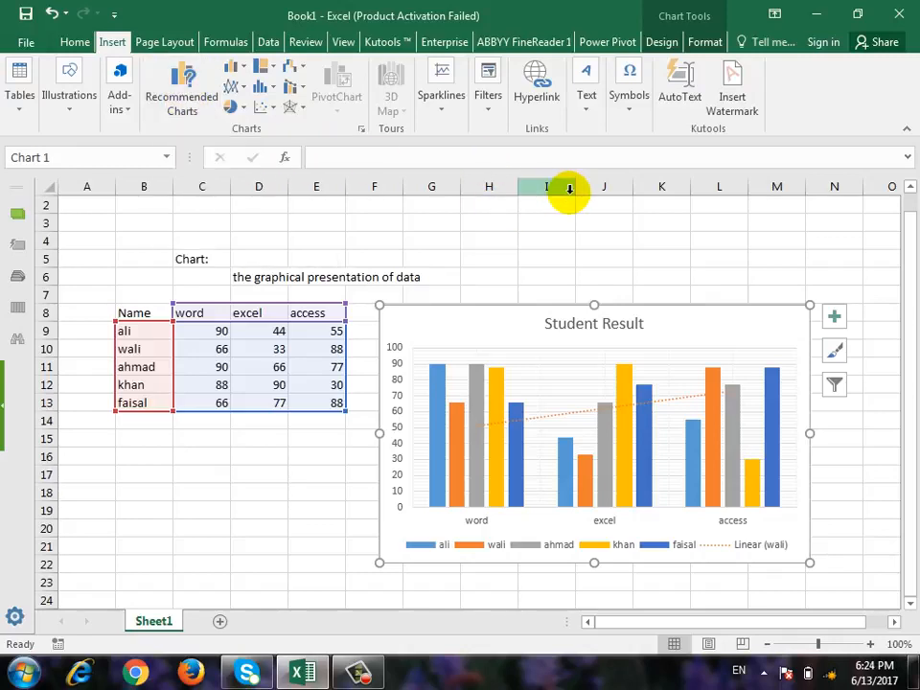
pyautogui.press('Delete')
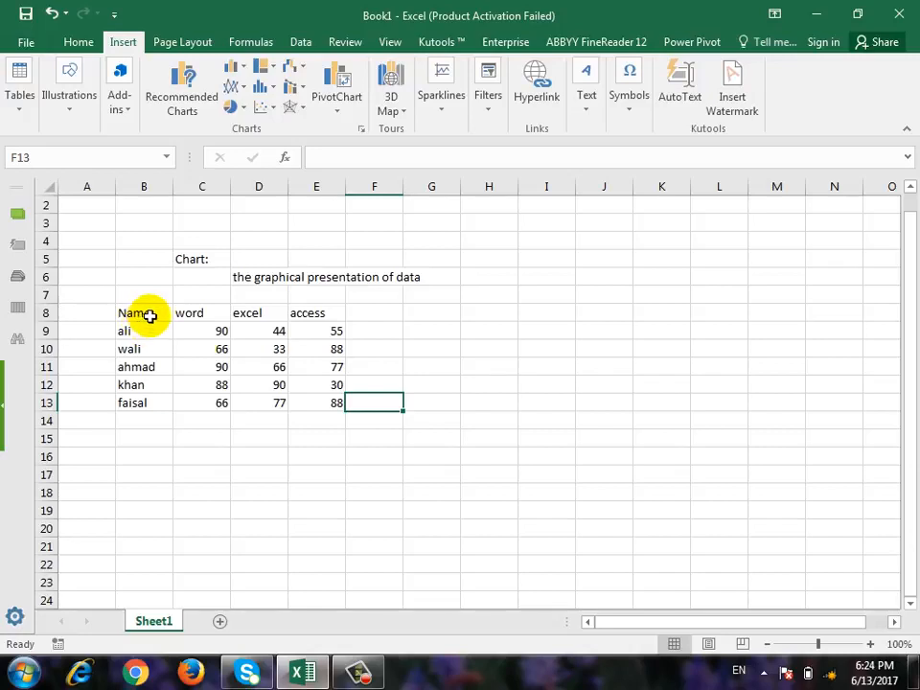
# Select the score table B8:E13 and look over the column, line, combo, scatter and complete chart type choices without inserting one.
pyautogui.moveTo(149, 317); pyautogui.dragTo(311, 404)
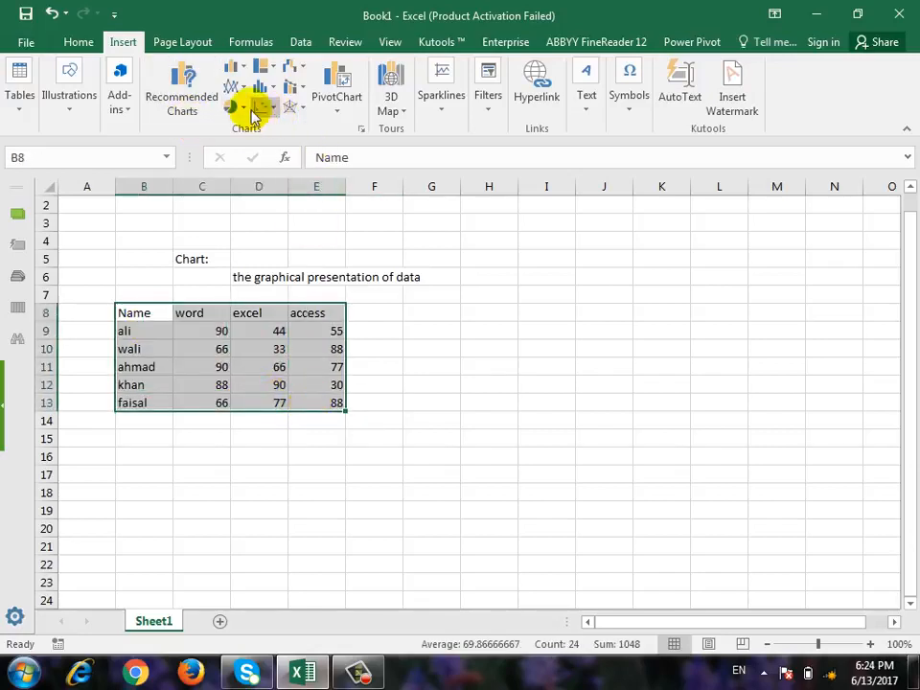
pyautogui.click(254, 72)
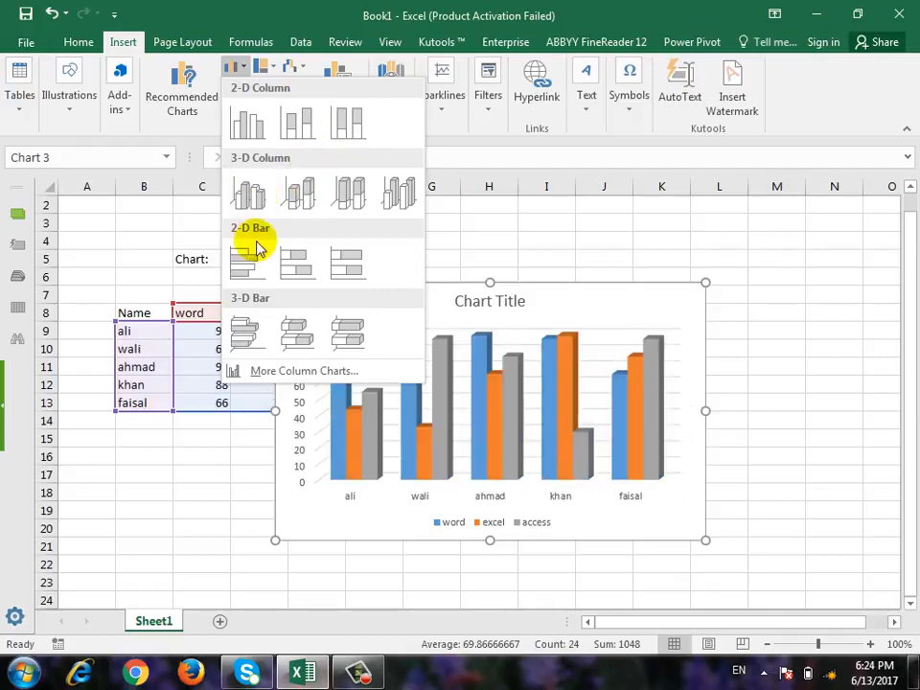
pyautogui.click(238, 68)
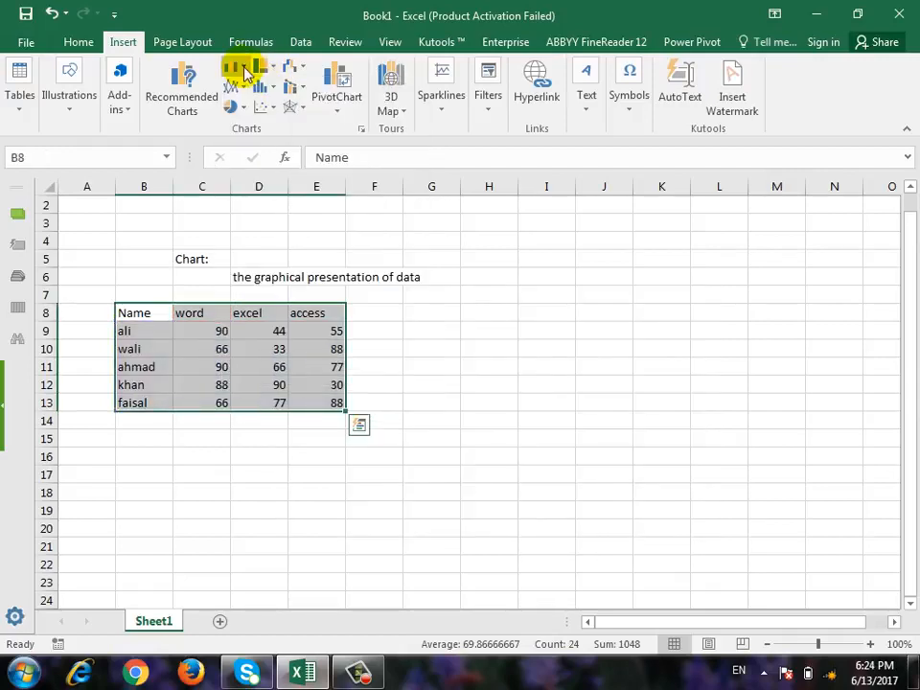
pyautogui.click(240, 87)
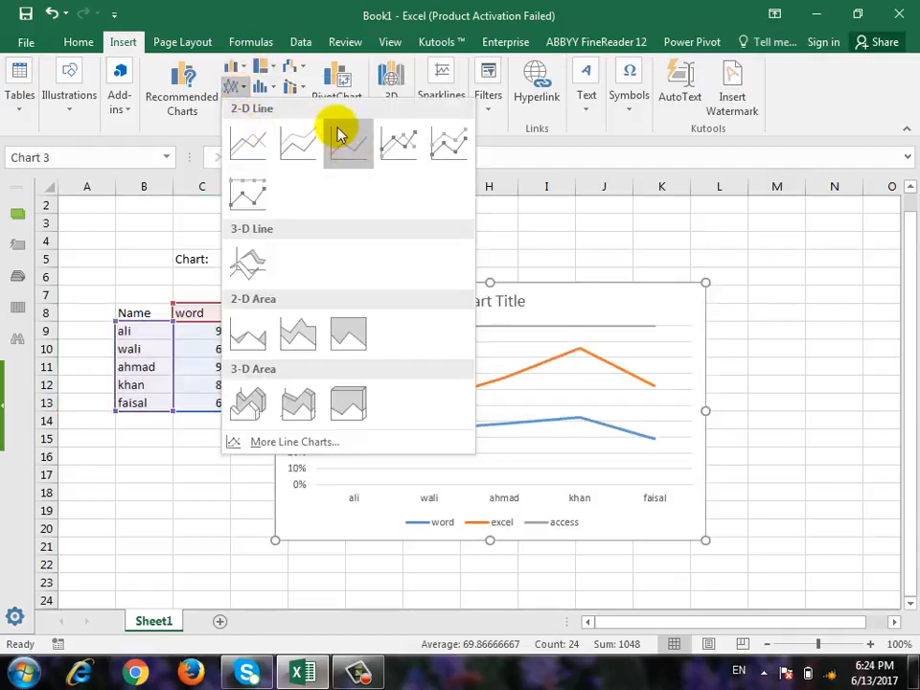
pyautogui.click(294, 86)
pyautogui.click(295, 85)
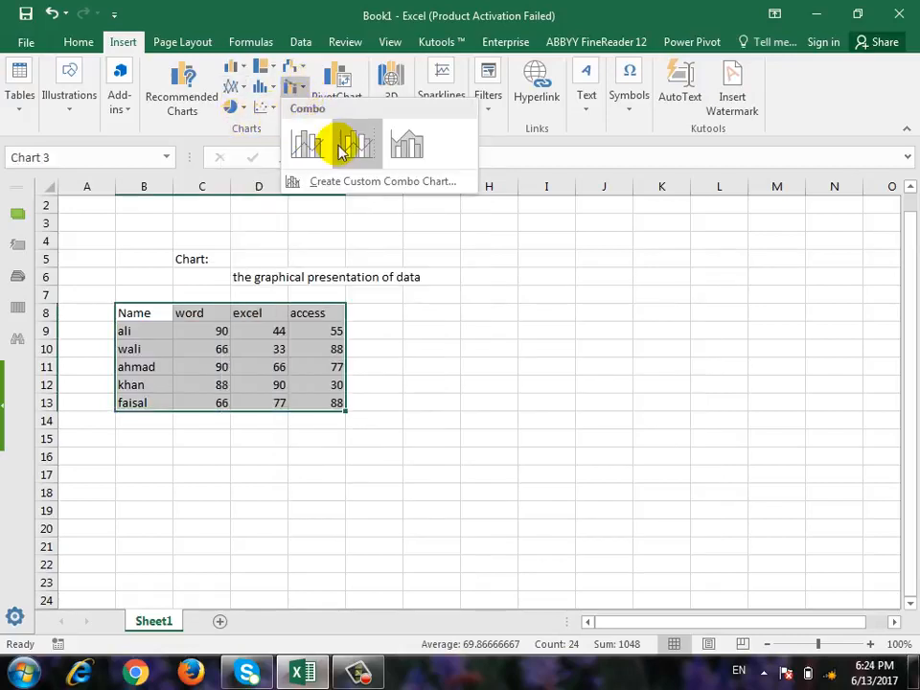
pyautogui.click(268, 106)
pyautogui.click(267, 107)
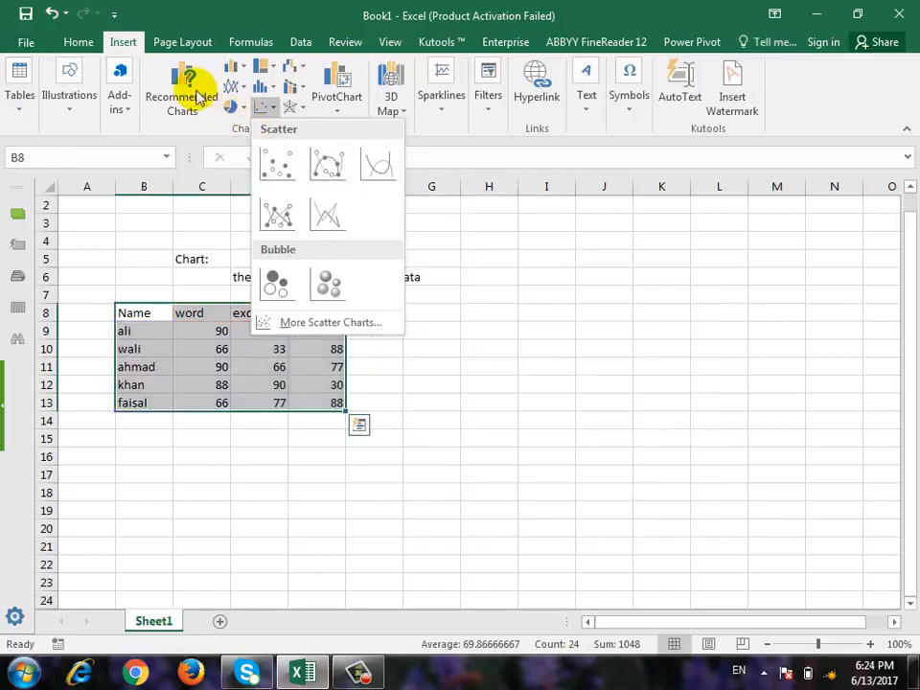
pyautogui.click(187, 103)
pyautogui.click(302, 154)
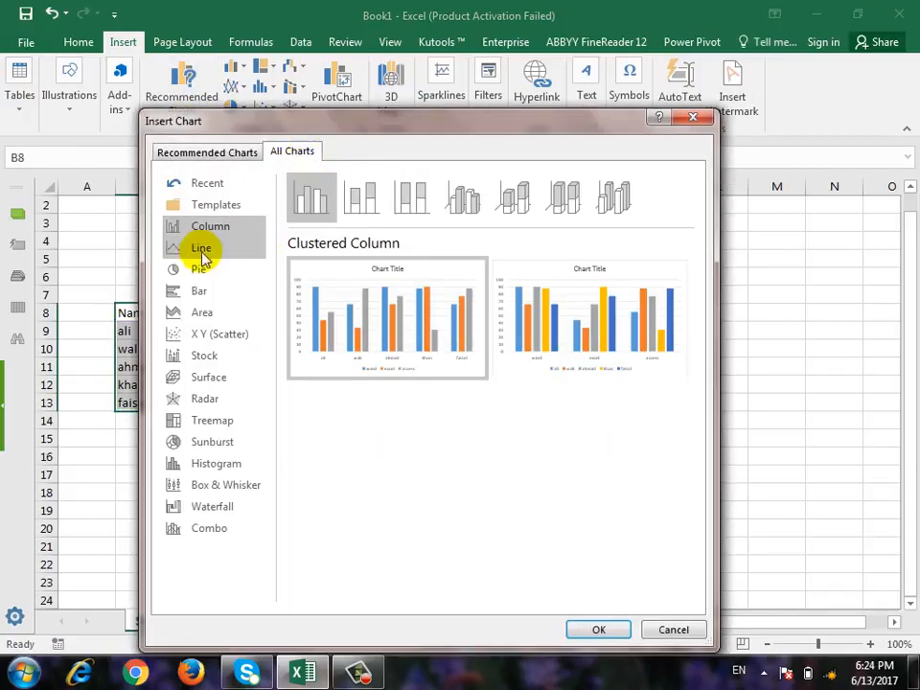
pyautogui.click(693, 118)
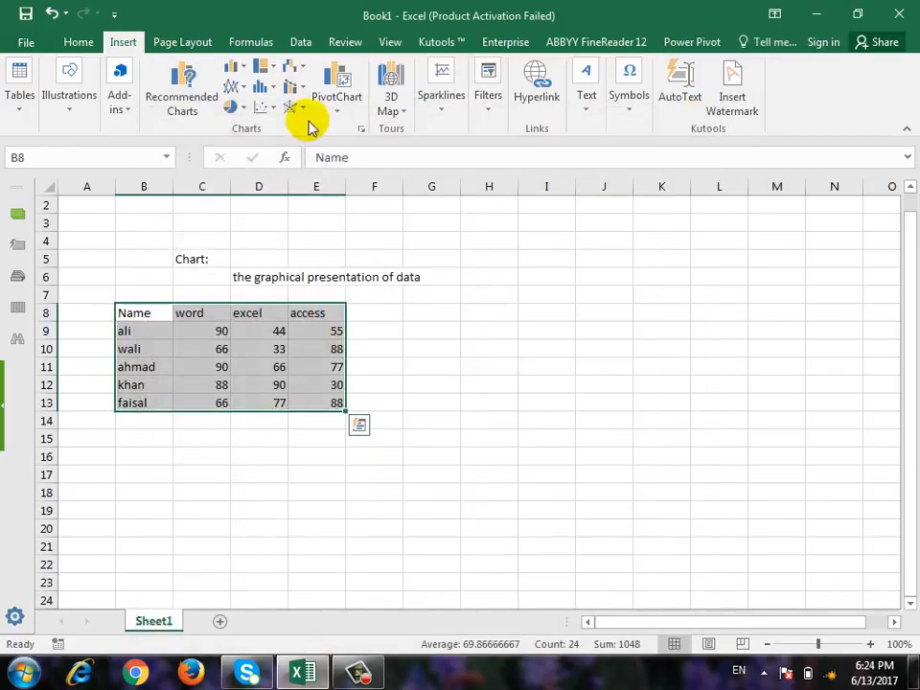
# Insert a 2-D clustered column chart from the selected score table and undo the insertion.
pyautogui.click(278, 115)
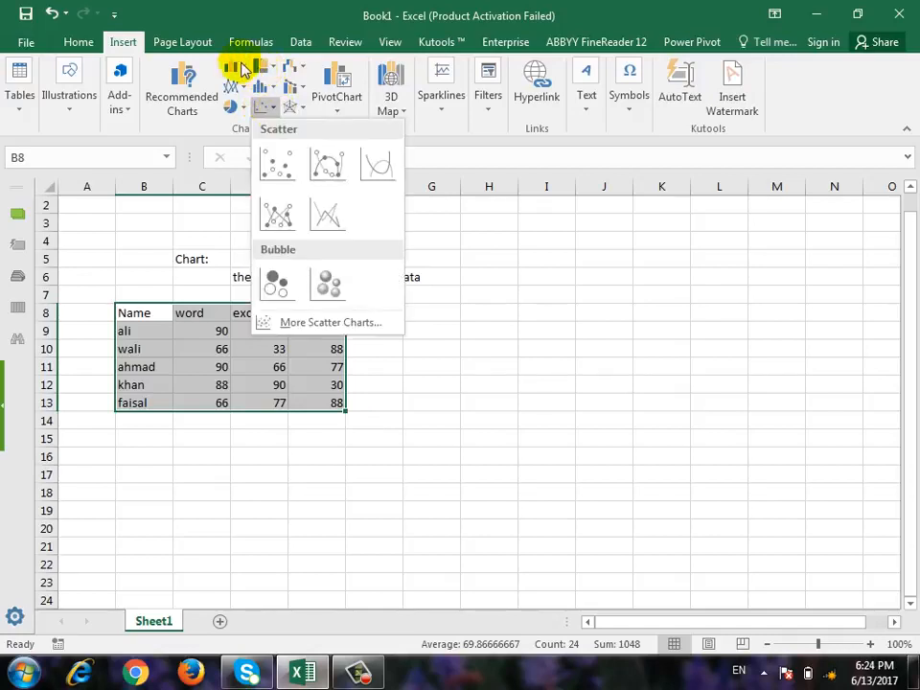
pyautogui.click(237, 67)
pyautogui.click(261, 124)
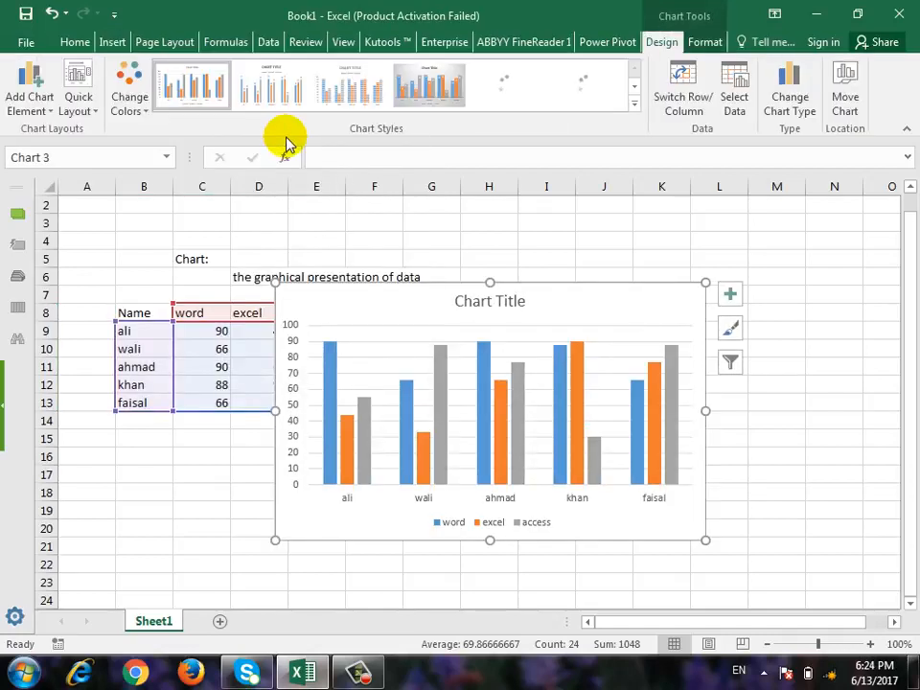
pyautogui.hotkey('ctrl', 'z')
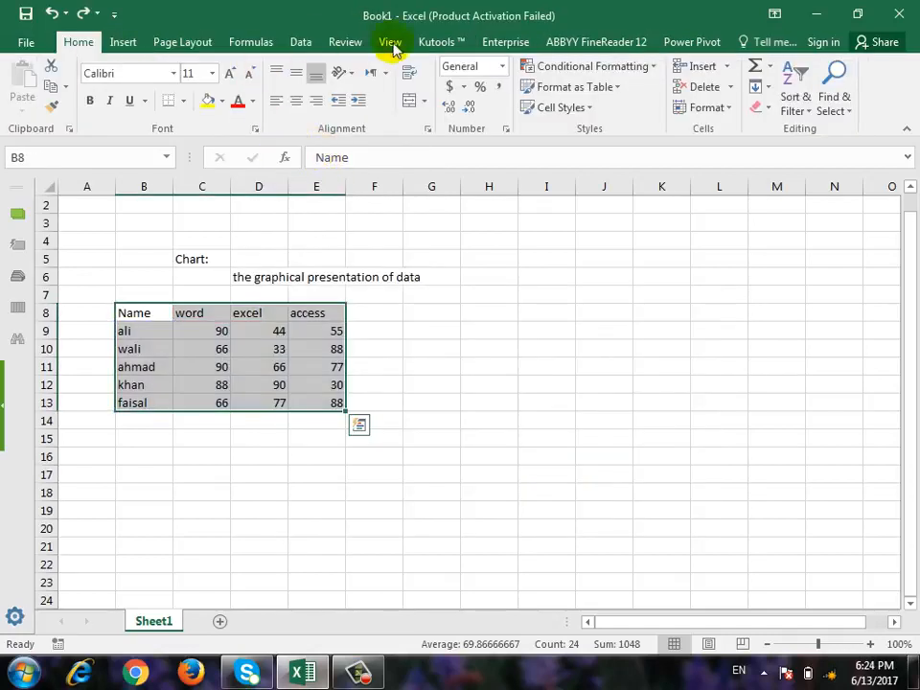
# Look over the PivotTable and 3D Map options available for inserting.
pyautogui.click(123, 42)
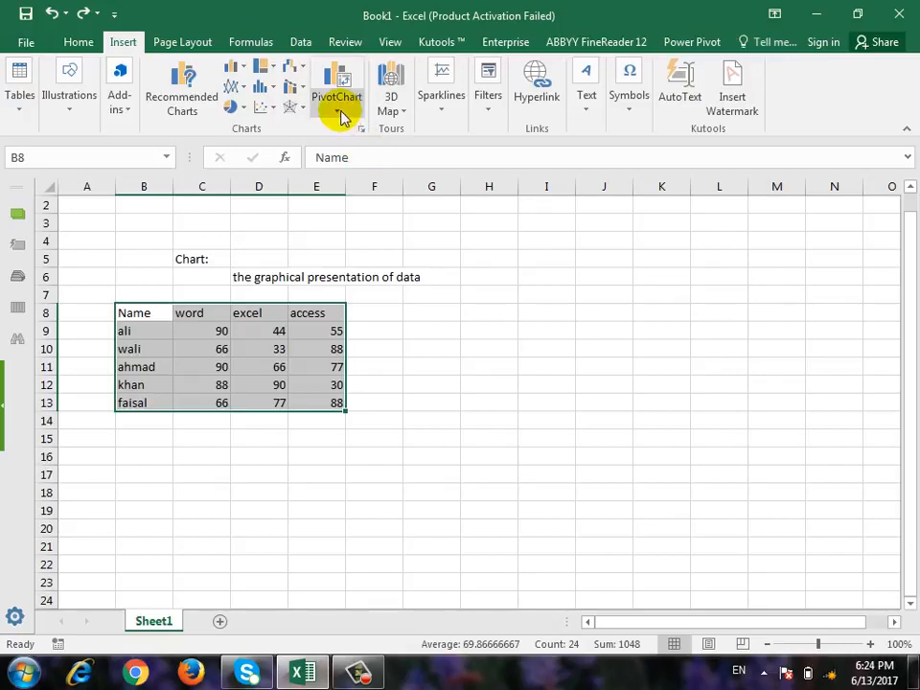
pyautogui.click(28, 115)
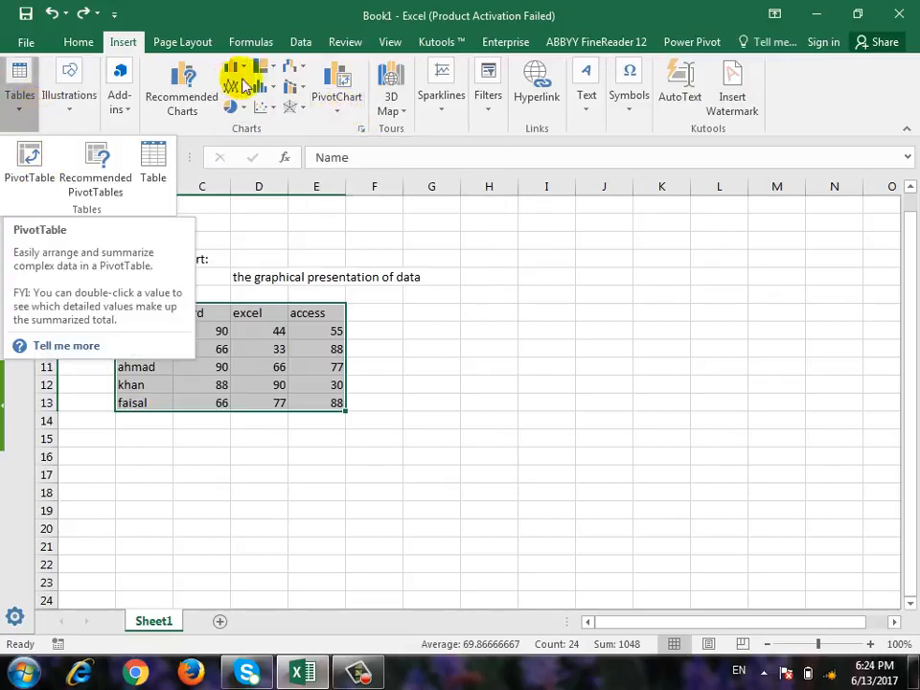
pyautogui.click(410, 115)
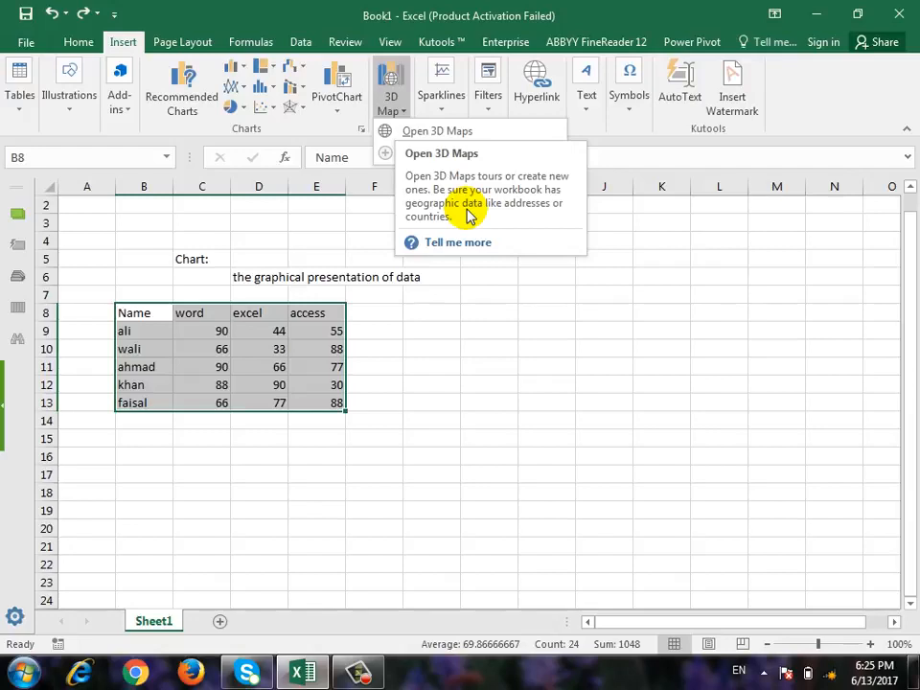
pyautogui.click(405, 113)
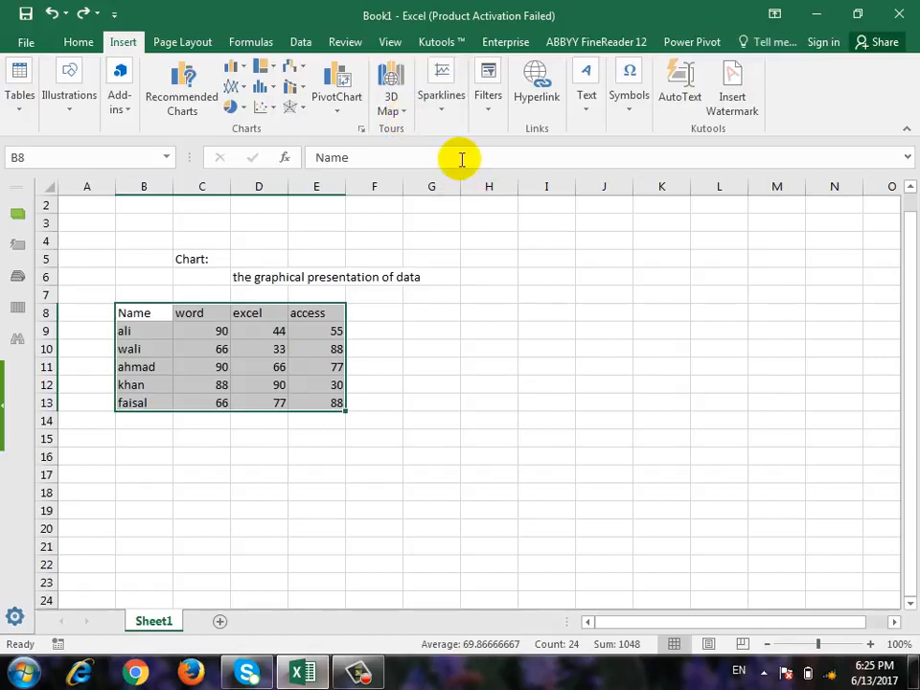
# Insert line sparklines for the scores C9:E13 in G9:G13 and widen column G.
pyautogui.click(439, 115)
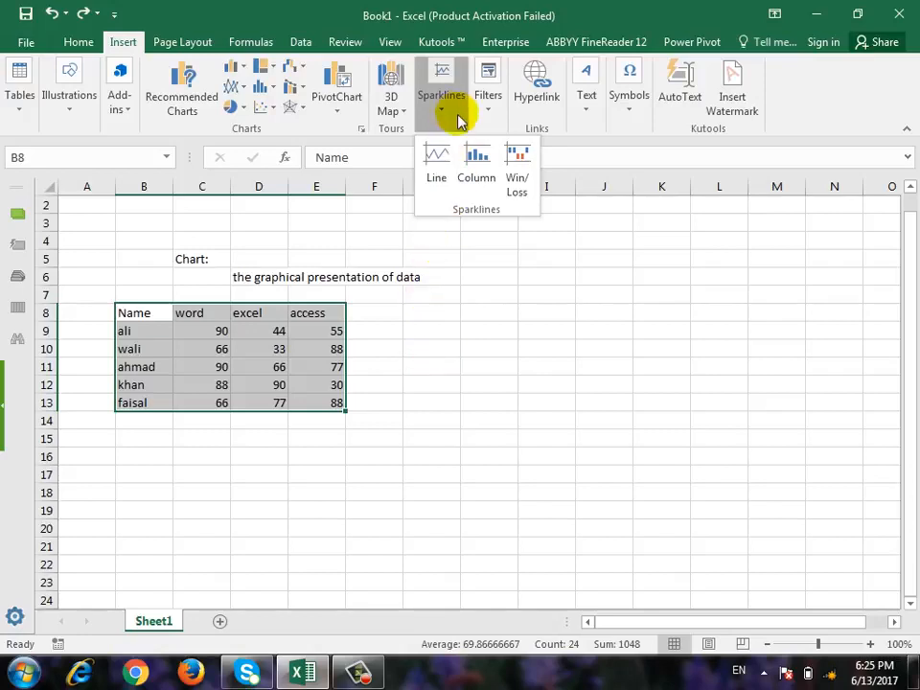
pyautogui.click(439, 182)
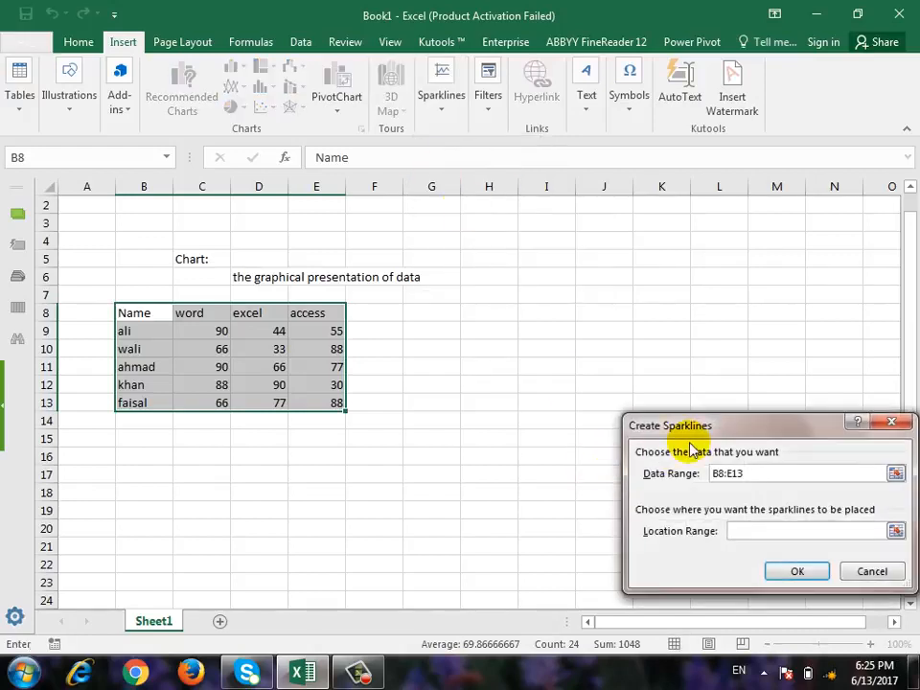
pyautogui.moveTo(703, 422); pyautogui.dragTo(589, 251)
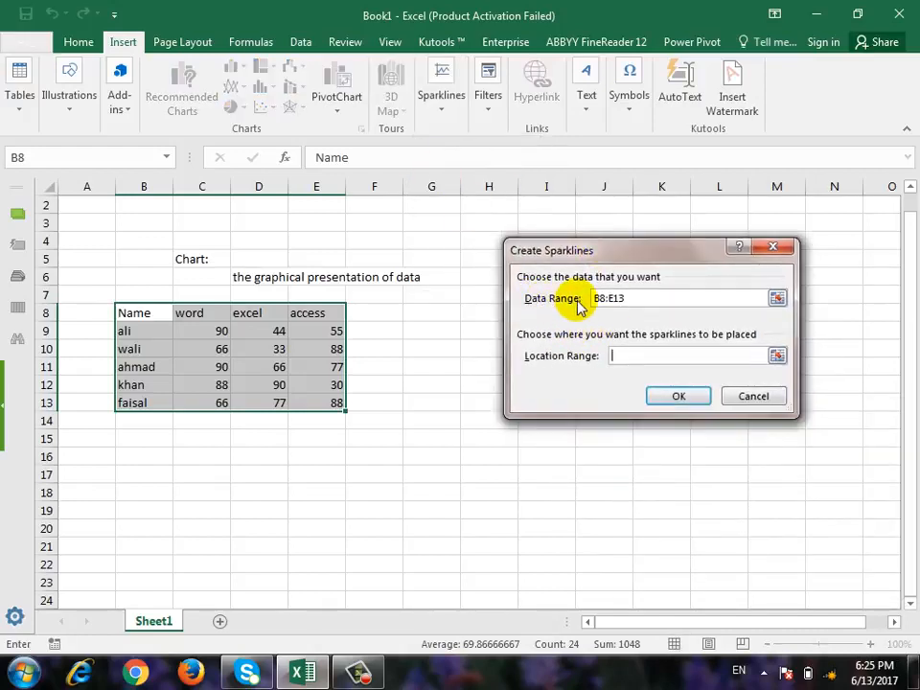
pyautogui.click(777, 299)
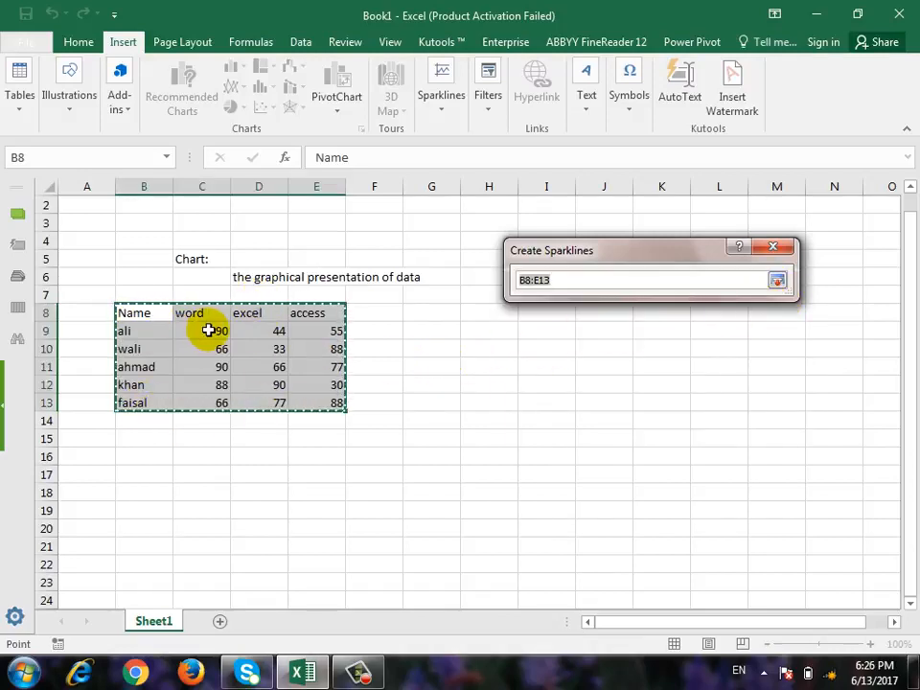
pyautogui.moveTo(205, 329); pyautogui.dragTo(317, 403)
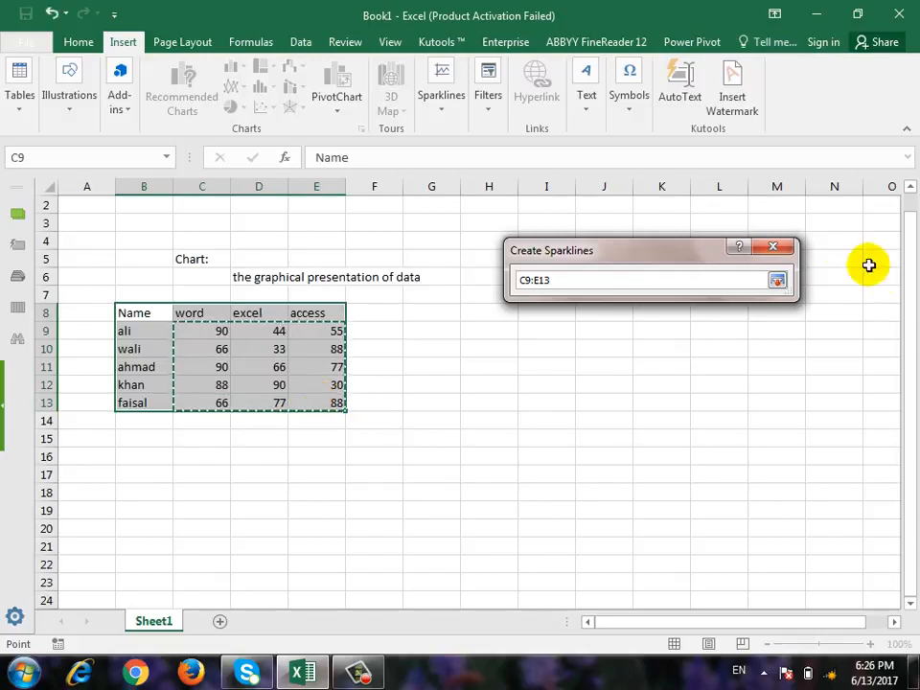
pyautogui.click(778, 280)
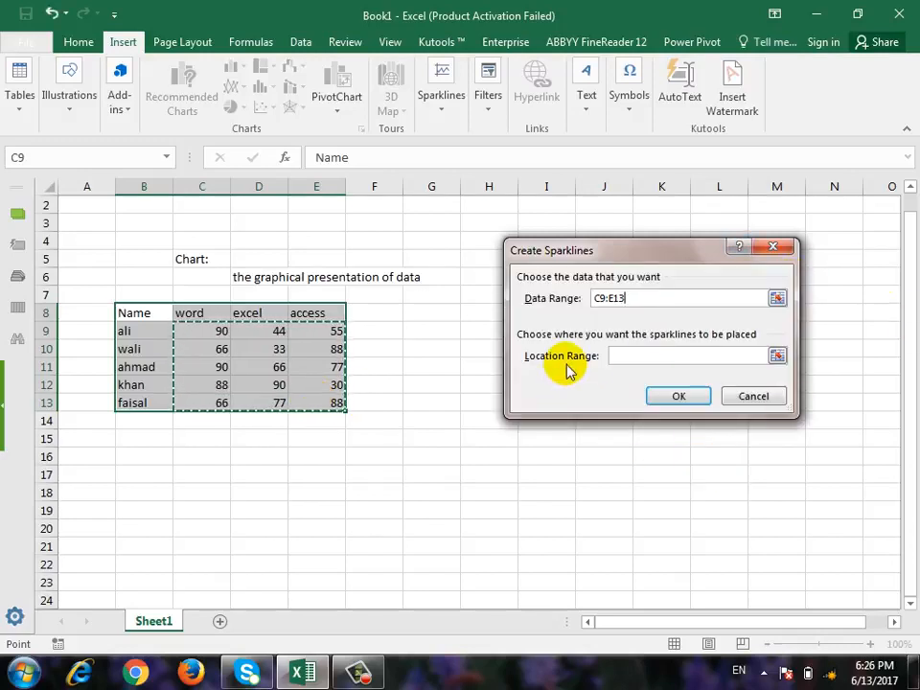
pyautogui.click(778, 356)
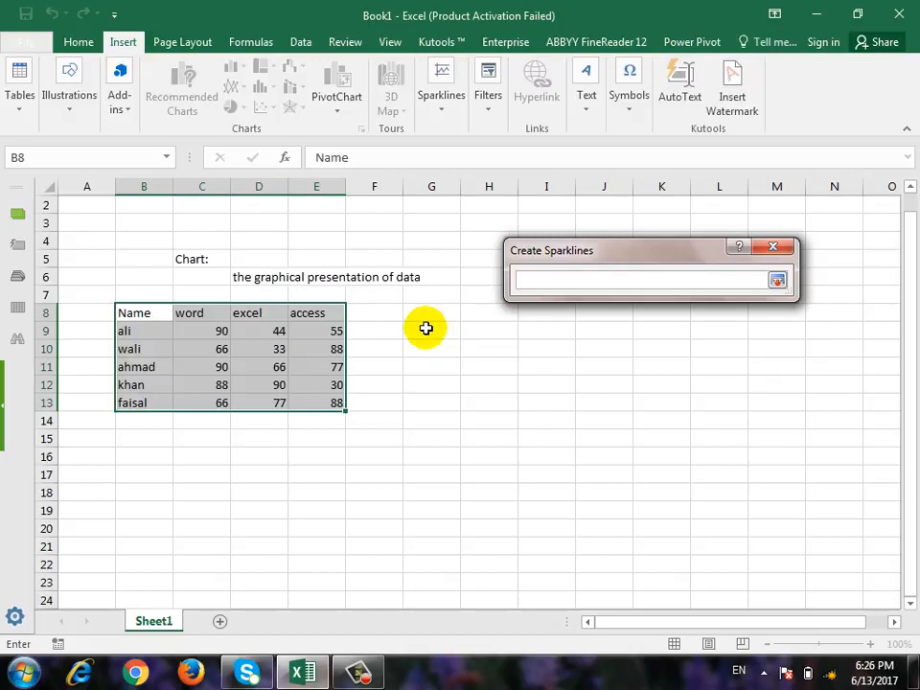
pyautogui.moveTo(424, 328); pyautogui.dragTo(424, 404)
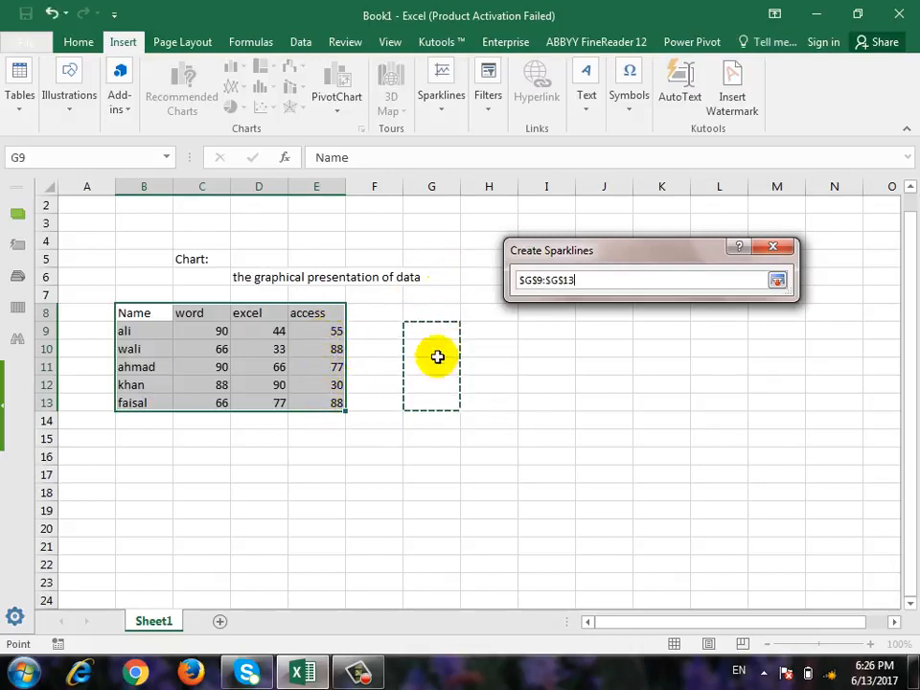
pyautogui.click(778, 281)
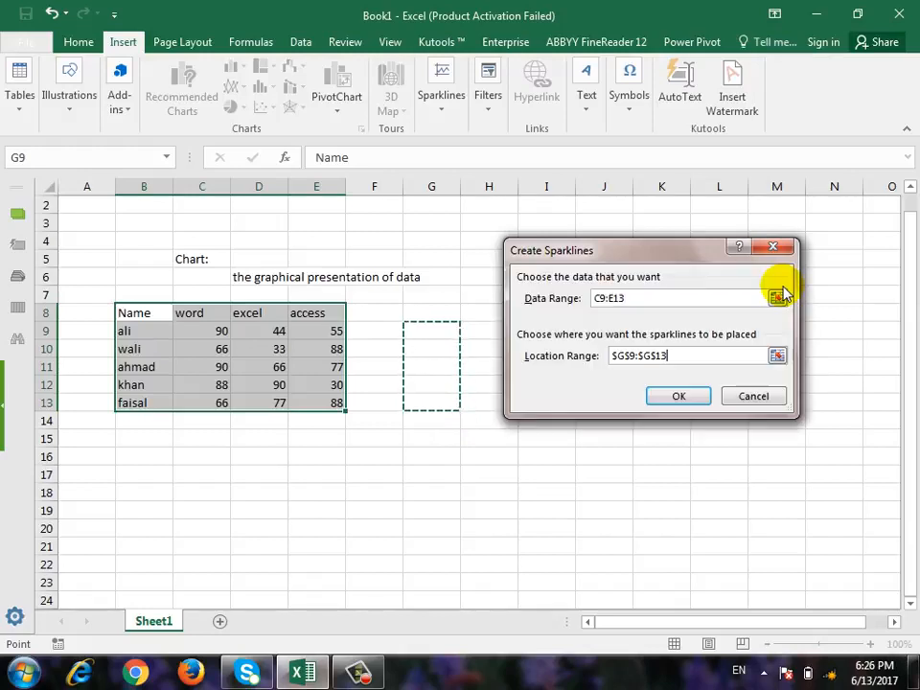
pyautogui.click(683, 397)
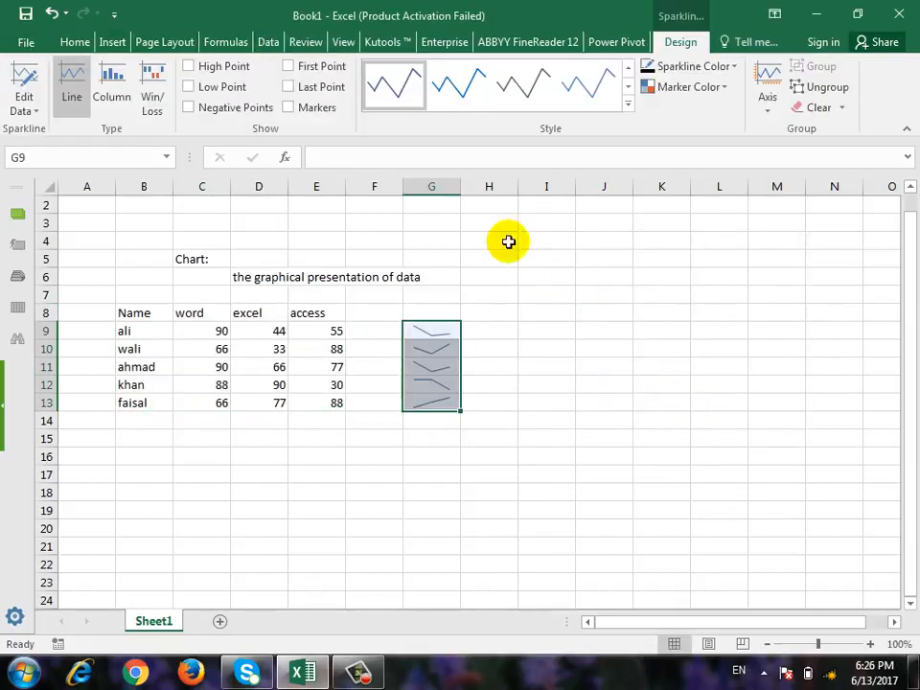
pyautogui.moveTo(460, 191); pyautogui.dragTo(501, 190)
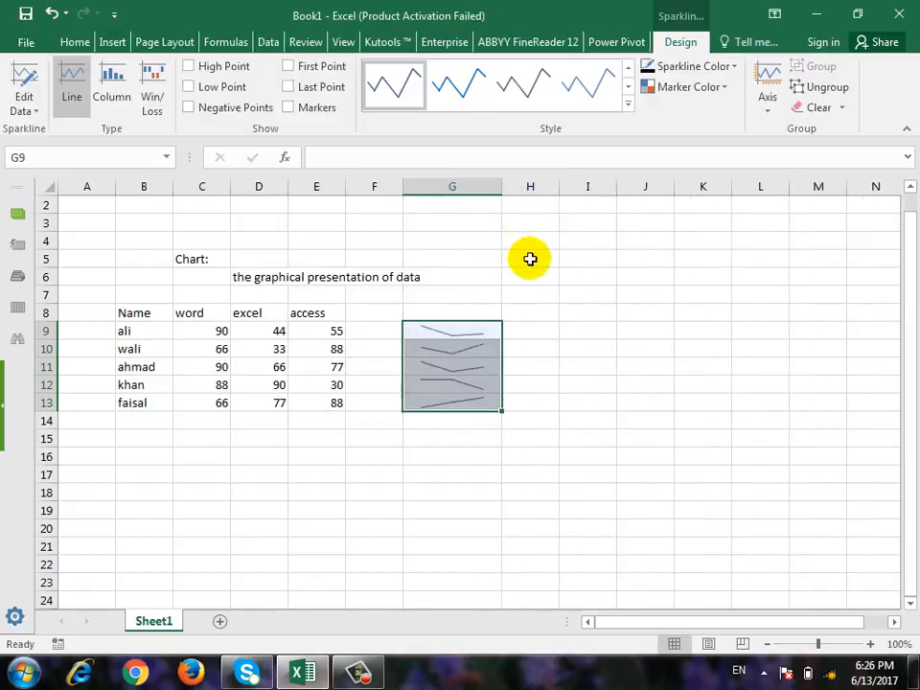
pyautogui.click(213, 330)
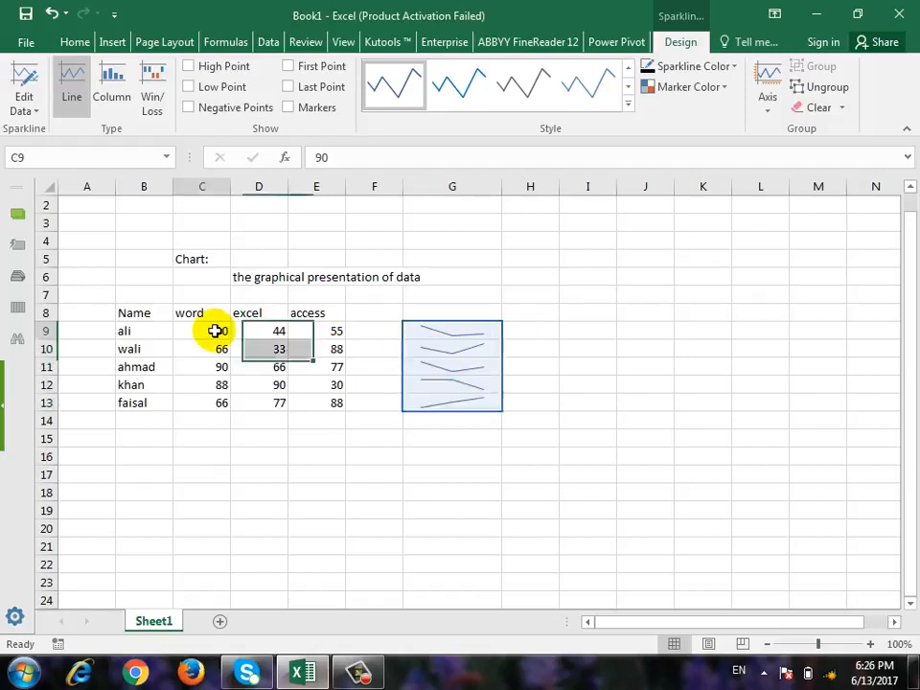
pyautogui.click(275, 333)
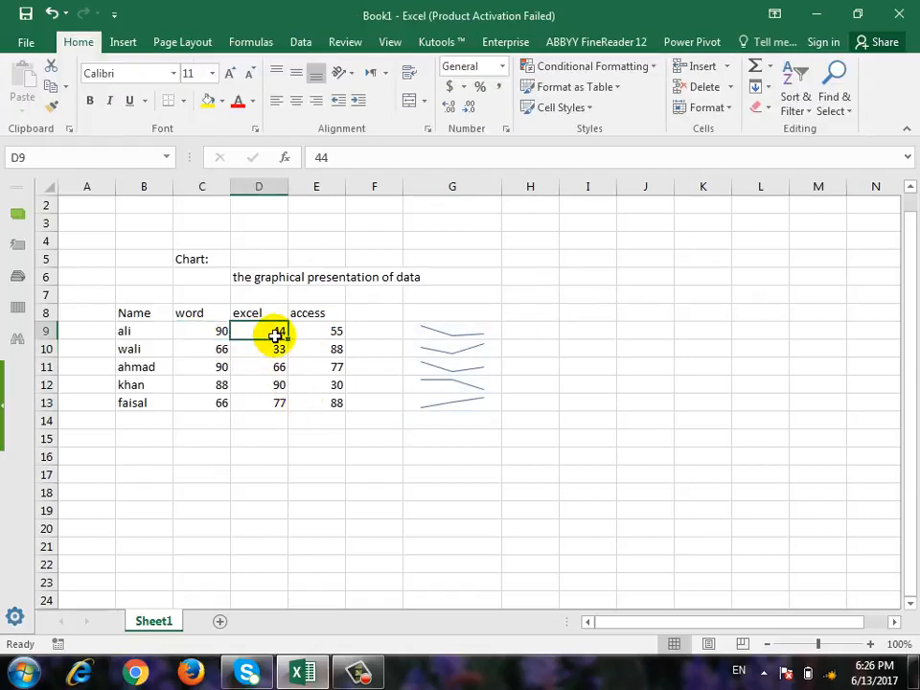
pyautogui.click(338, 330)
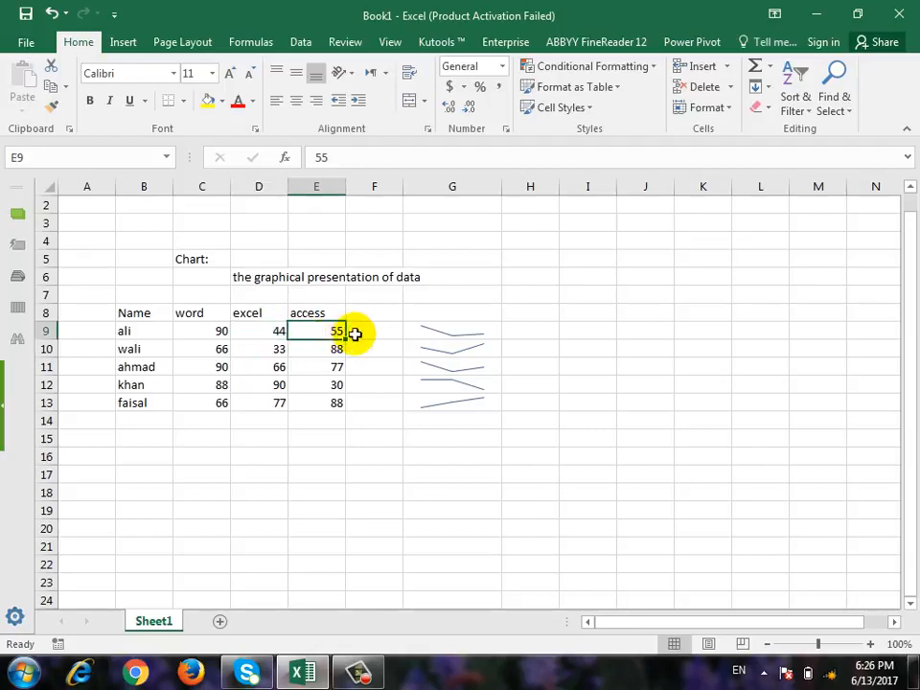
pyautogui.click(422, 330)
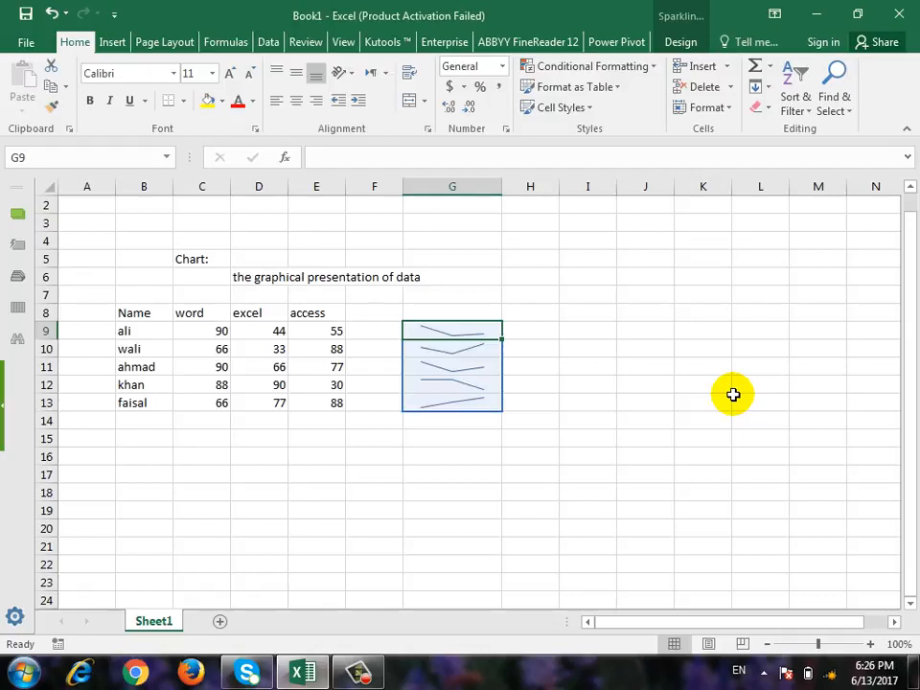
# Set the word score in C9 to 20 and the access score in E9 to 70.
pyautogui.click(226, 335)
pyautogui.write('20')
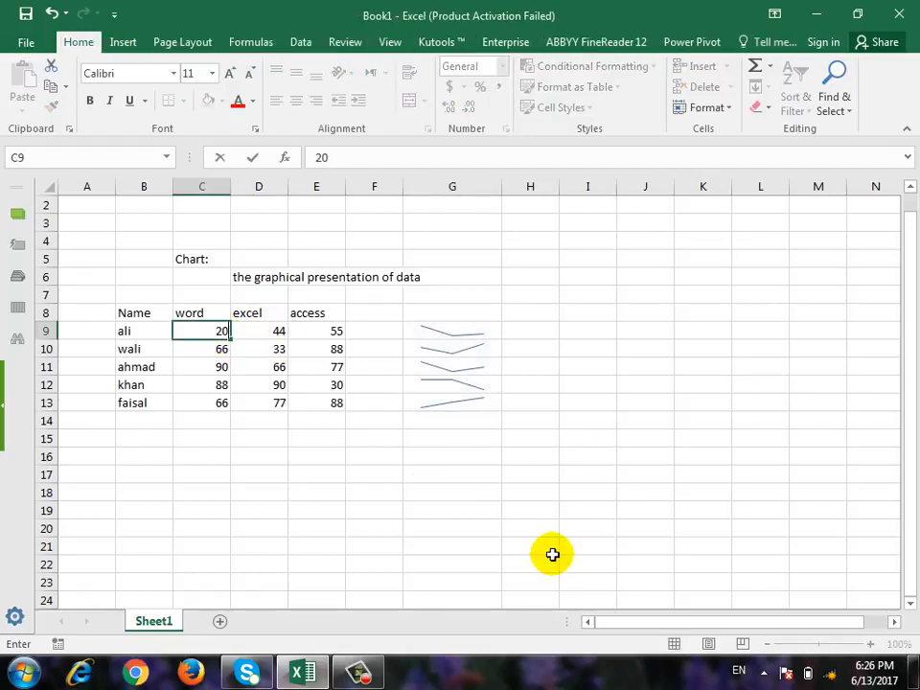
pyautogui.press('Tab')
pyautogui.press('Tab')
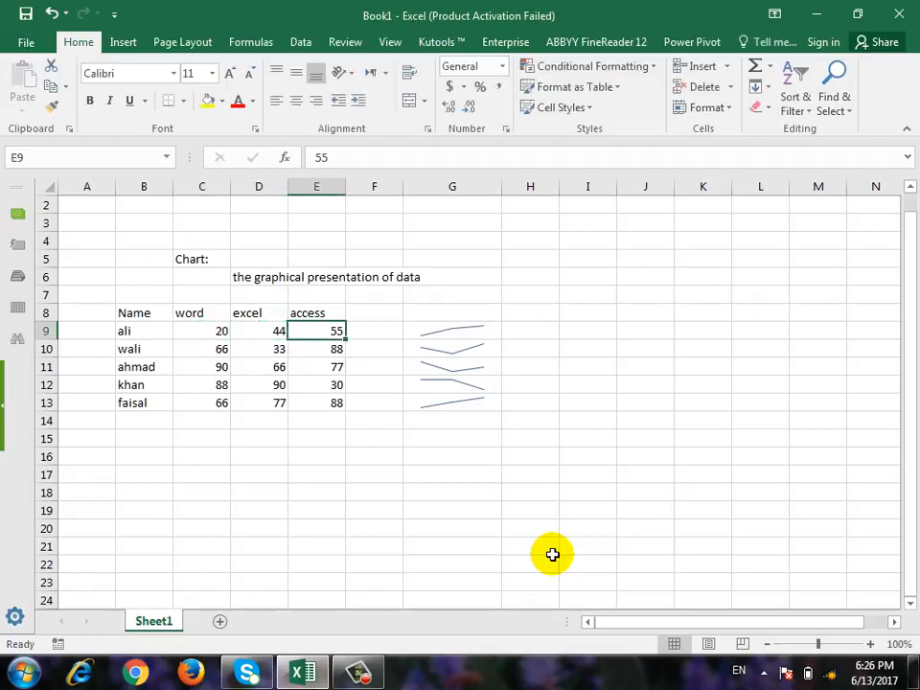
pyautogui.write('70')
pyautogui.press('Return')
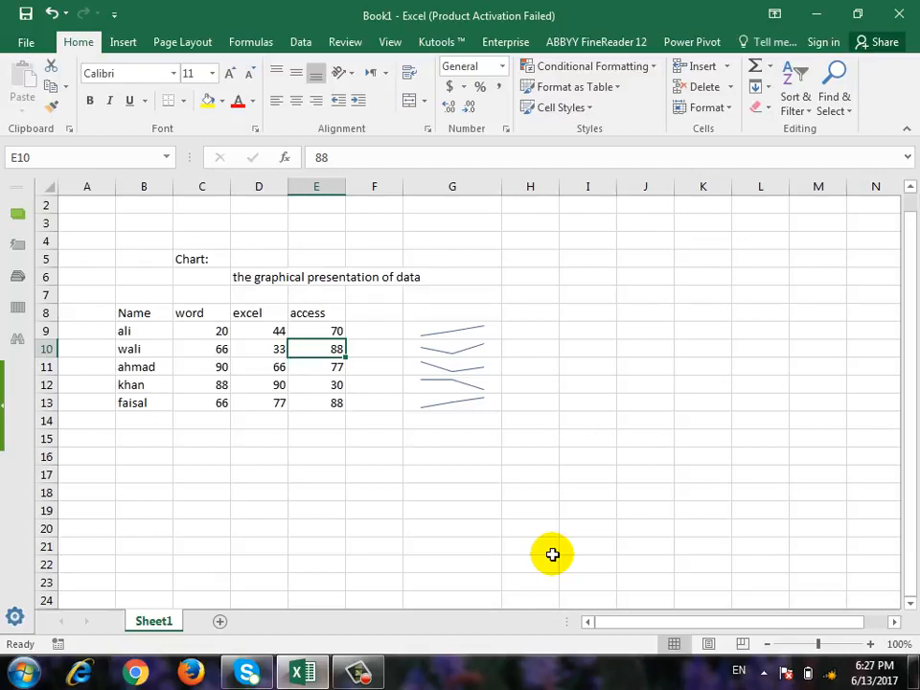
# Insert column sparklines for the scores C9:E13 in H9:H13 and widen column H slightly.
pyautogui.moveTo(521, 329); pyautogui.dragTo(544, 407)
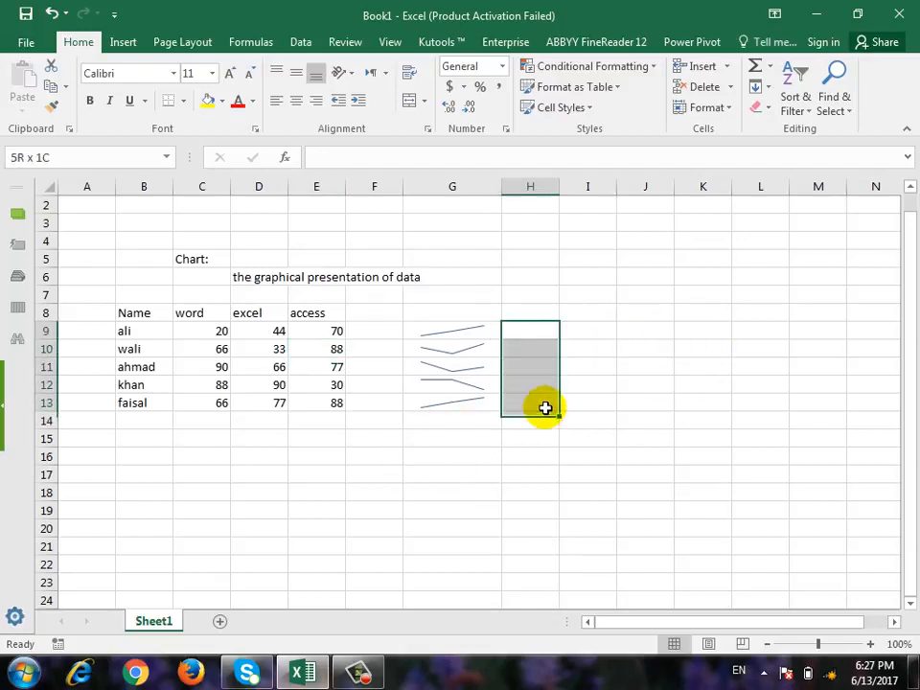
pyautogui.click(123, 42)
pyautogui.click(428, 121)
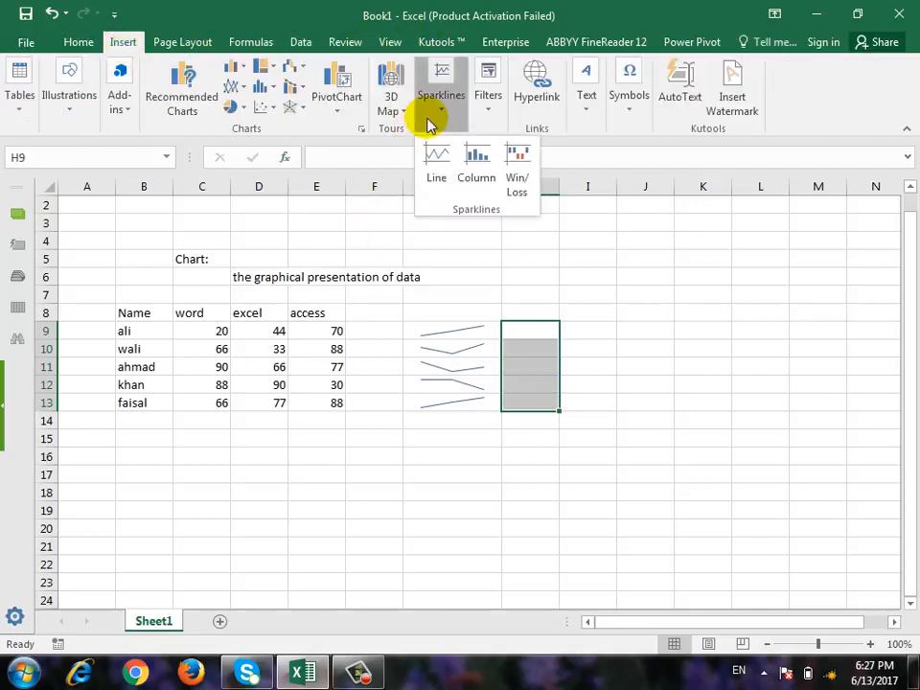
pyautogui.click(478, 163)
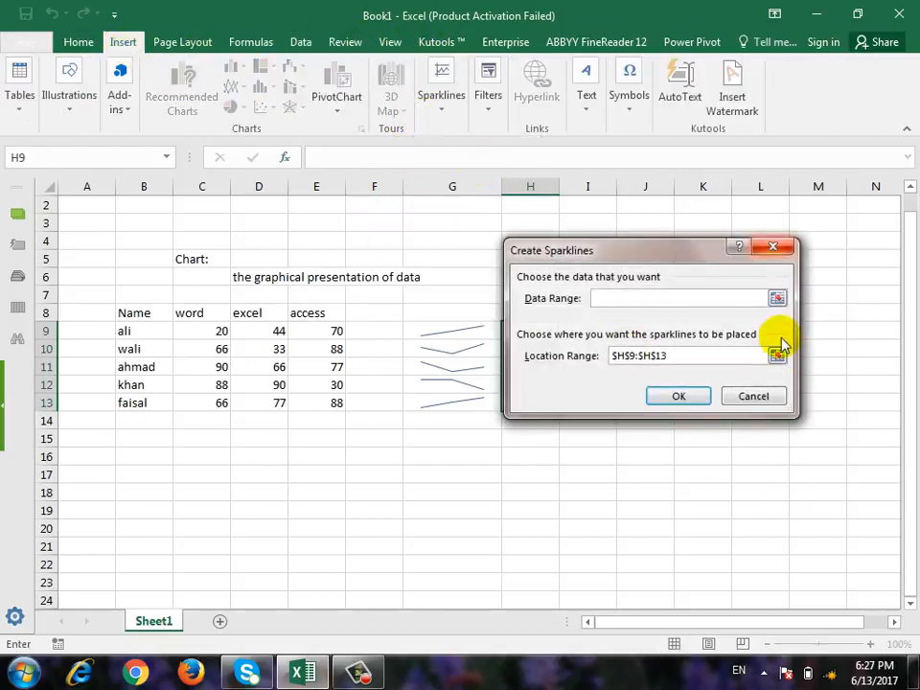
pyautogui.click(776, 298)
pyautogui.moveTo(211, 331); pyautogui.dragTo(320, 402)
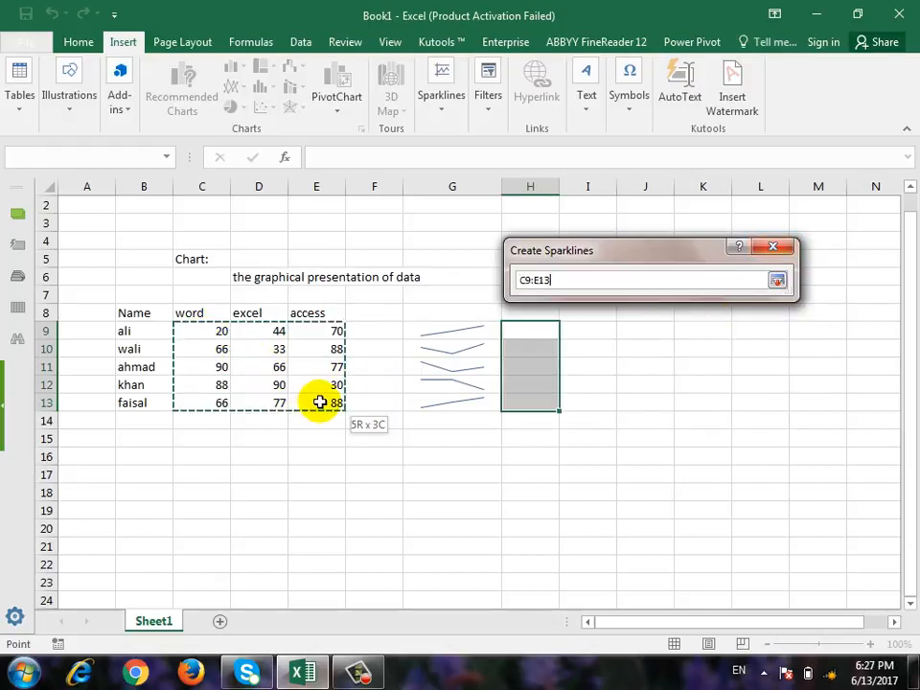
pyautogui.click(777, 280)
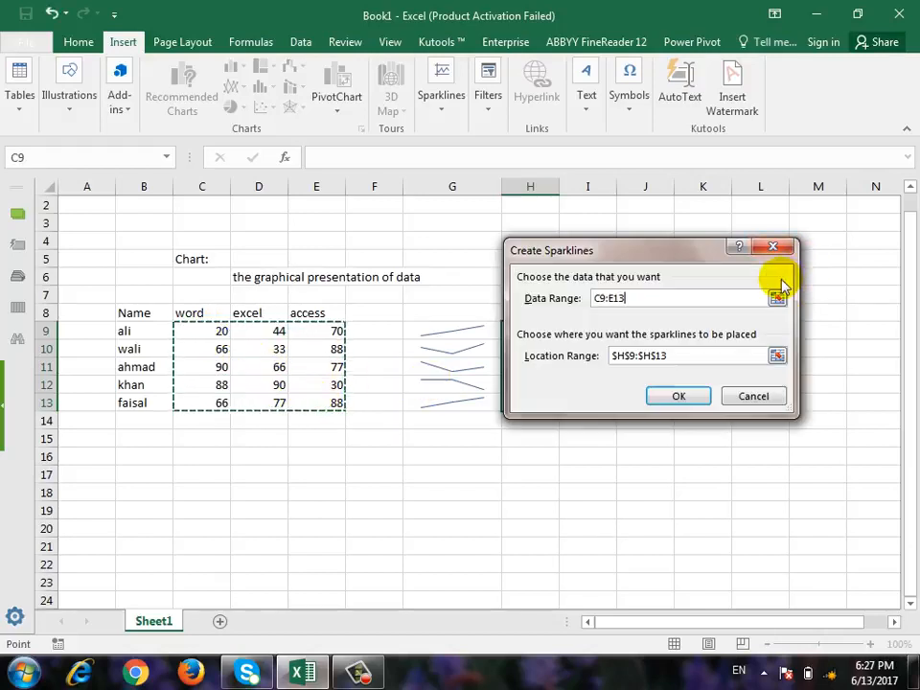
pyautogui.click(780, 356)
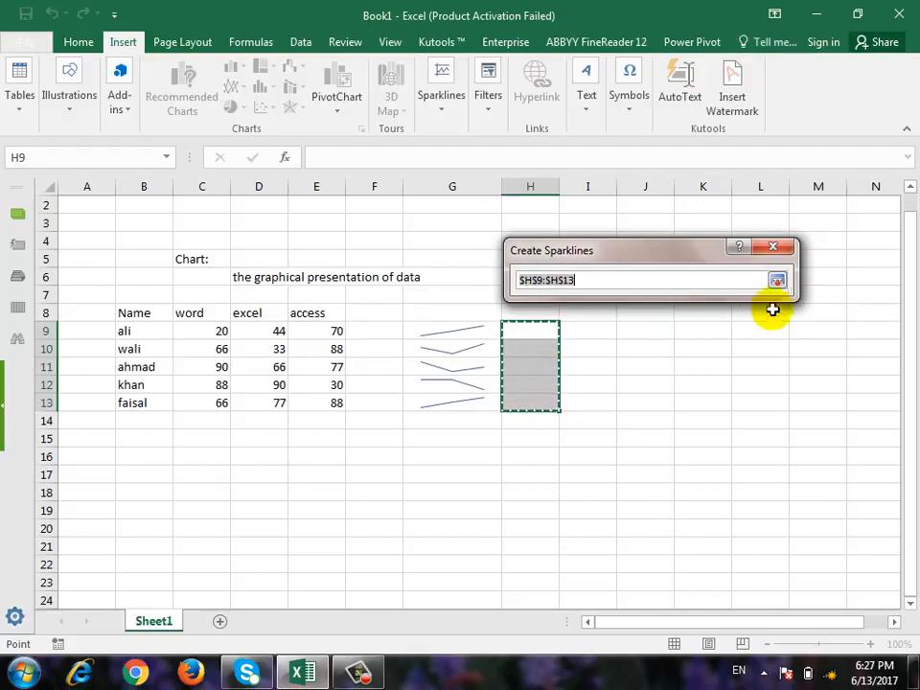
pyautogui.click(777, 280)
pyautogui.click(699, 396)
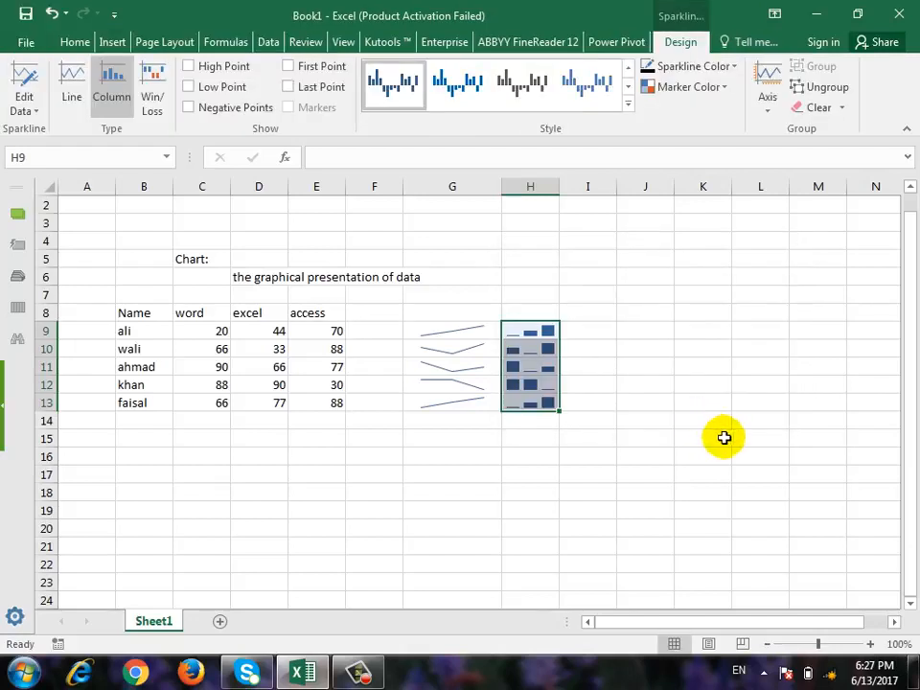
pyautogui.moveTo(561, 187)
pyautogui.mouseDown()
pyautogui.moveTo(579, 192)
pyautogui.moveTo(573, 187)
pyautogui.mouseUp()
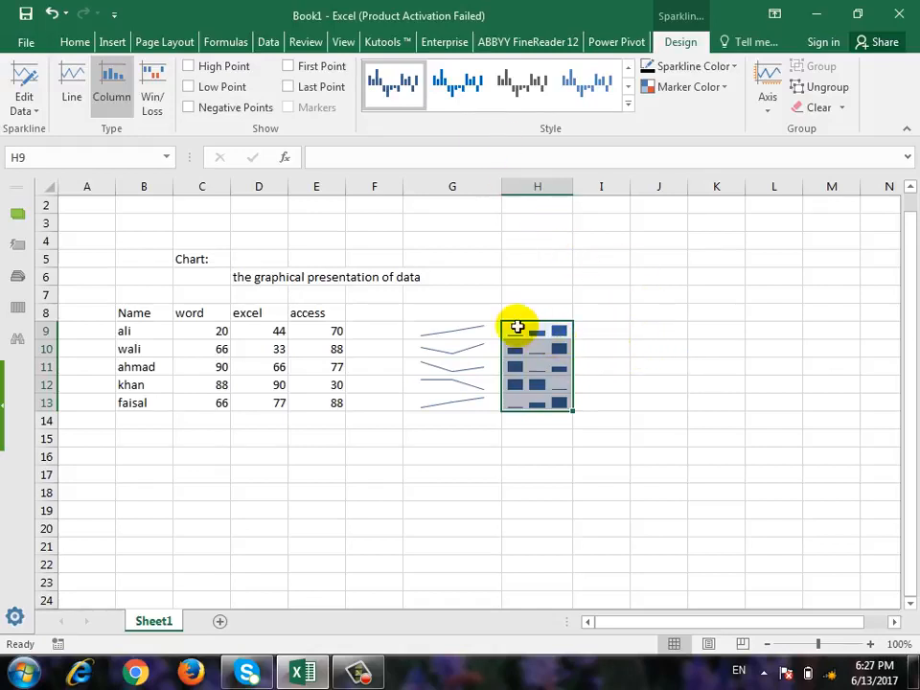
# Look over the group location and data ranges of the line sparklines in G9:G13 without changing them.
pyautogui.moveTo(476, 327); pyautogui.dragTo(489, 404)
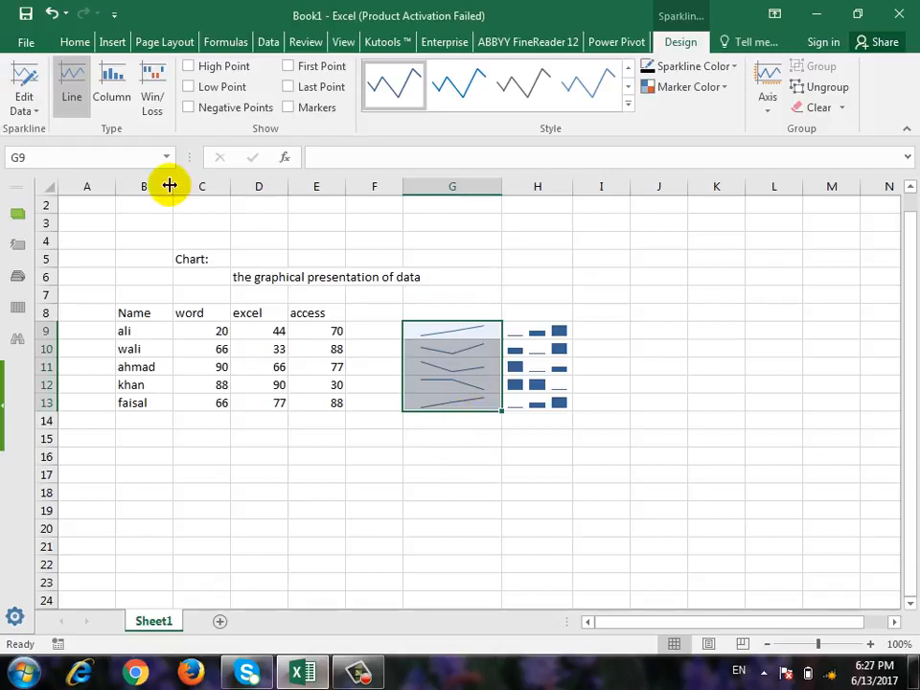
pyautogui.click(27, 109)
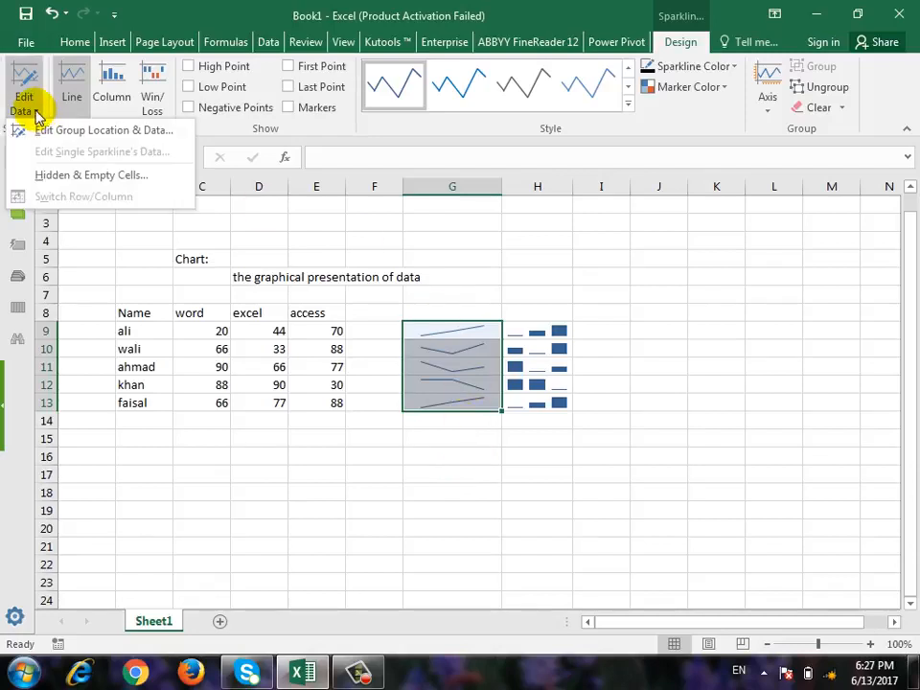
pyautogui.click(44, 132)
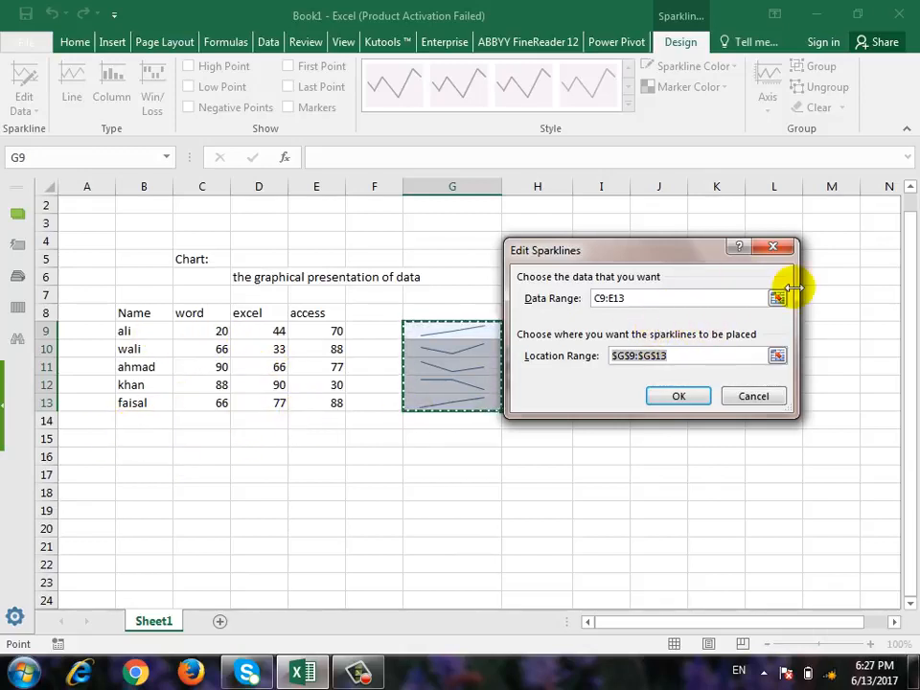
pyautogui.click(741, 300)
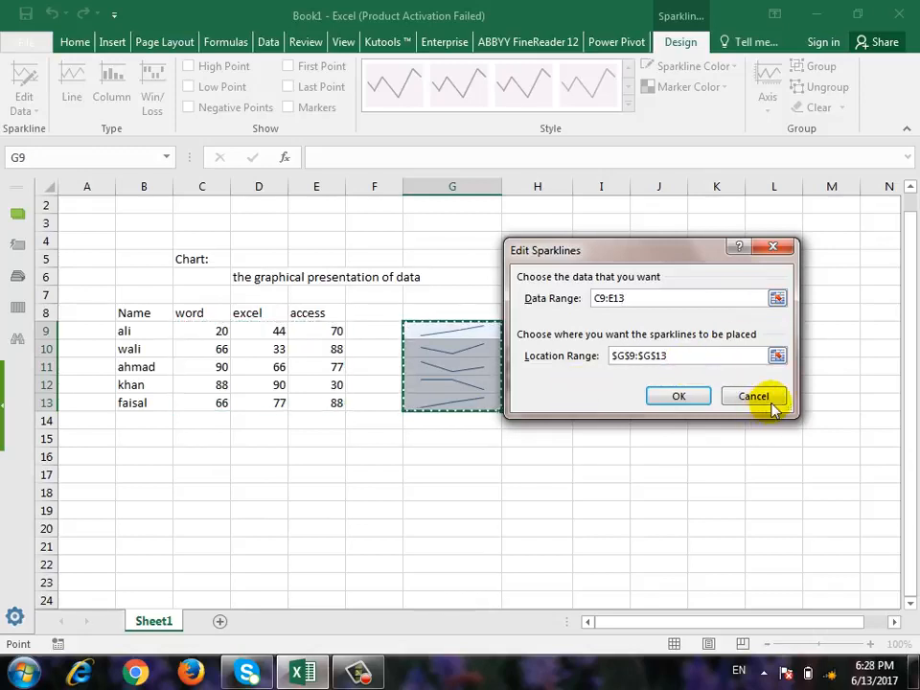
pyautogui.click(767, 399)
# Try to limit the source data of the single line sparkline in G9 to C9:D9.
pyautogui.click(35, 110)
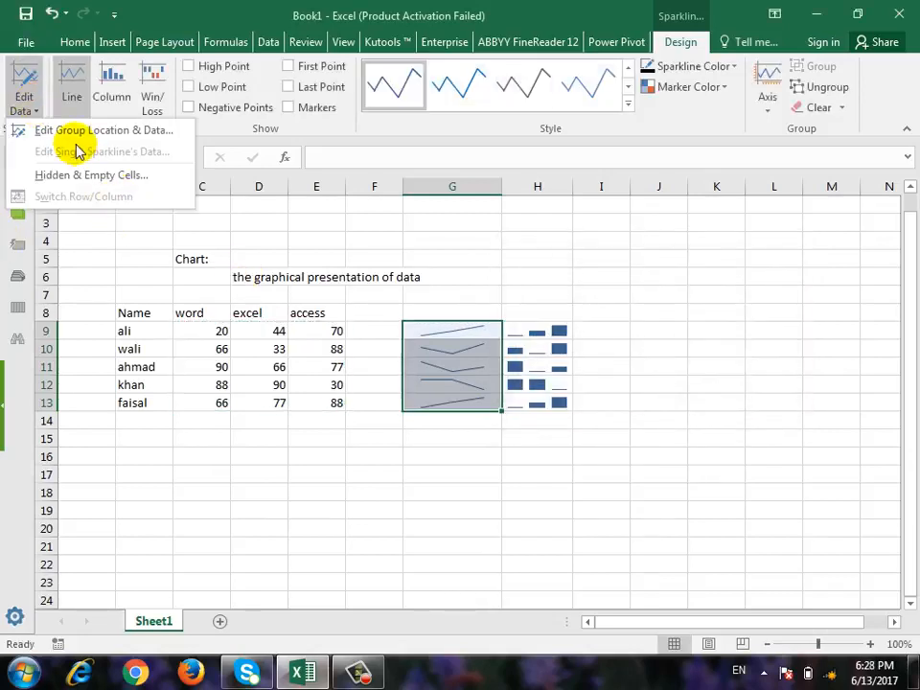
pyautogui.click(474, 328)
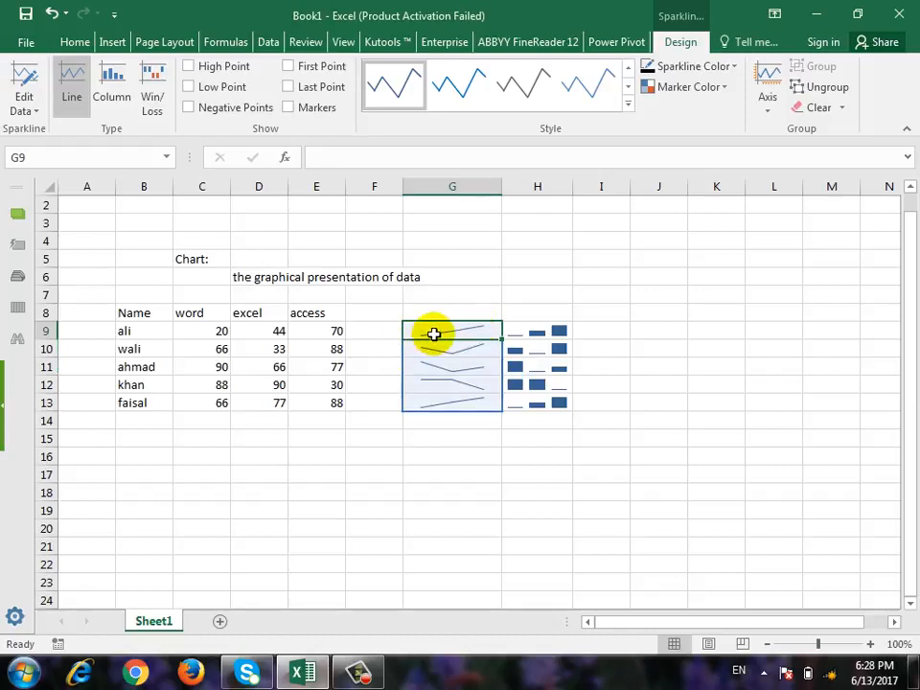
pyautogui.click(23, 108)
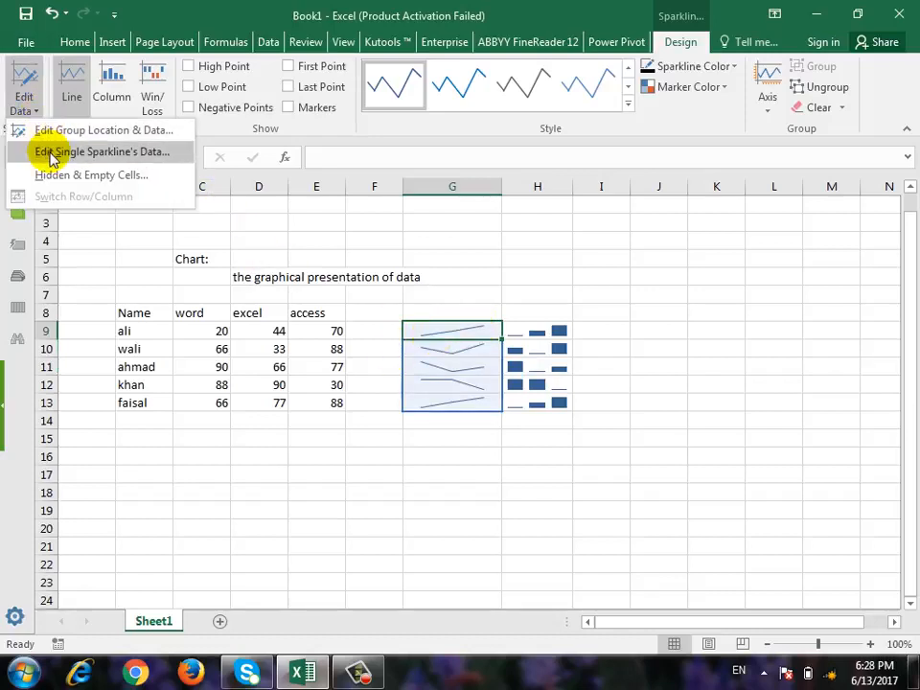
pyautogui.click(59, 150)
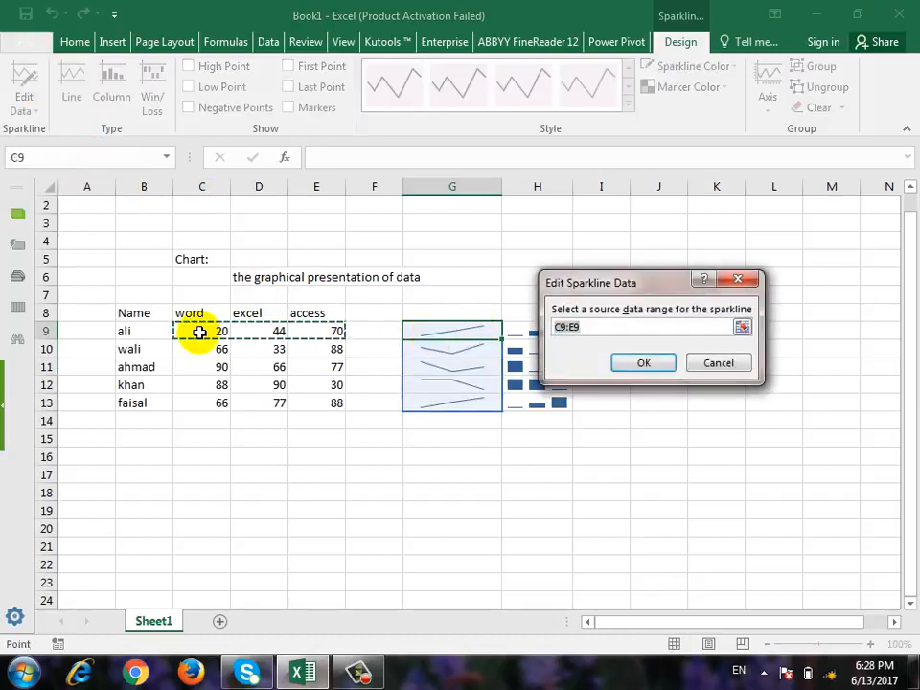
pyautogui.moveTo(200, 330); pyautogui.dragTo(277, 334)
pyautogui.click(643, 363)
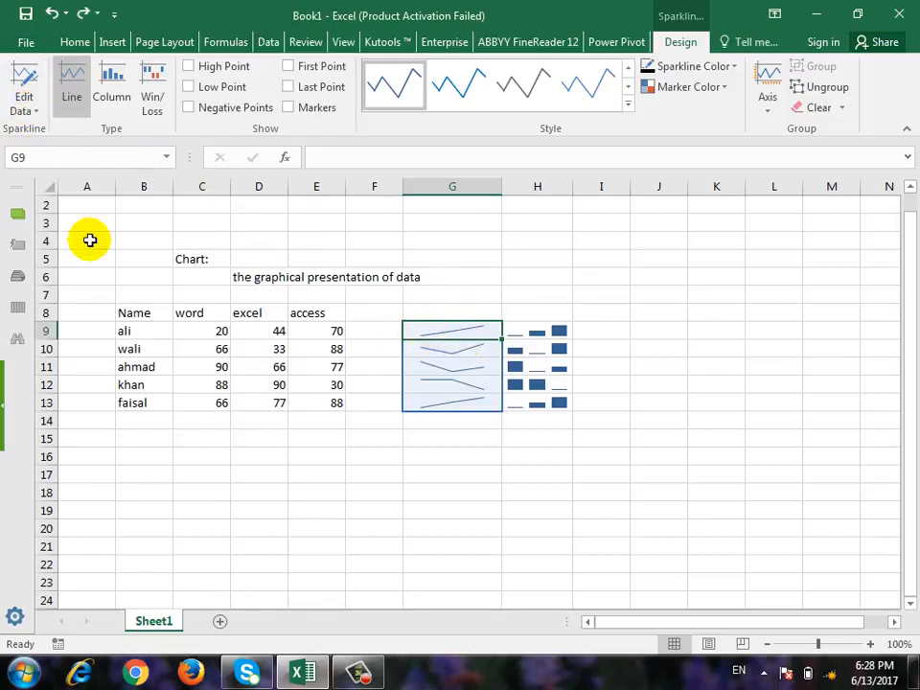
# Try the Column and Win/Loss types on the sparklines in G9:G13, restore Line, and briefly highlight their high points and low points.
pyautogui.click(112, 96)
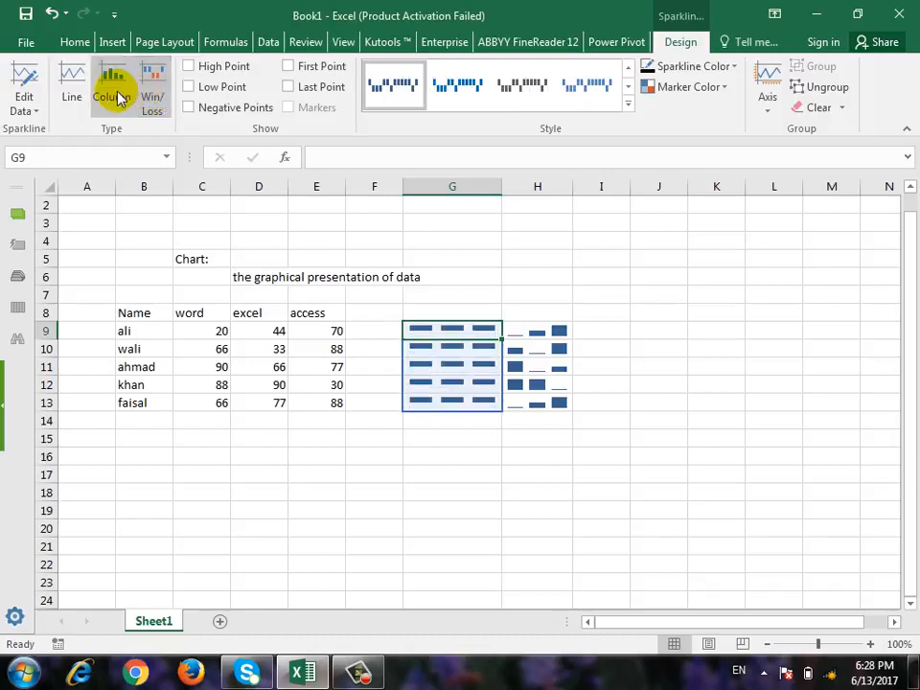
pyautogui.click(72, 82)
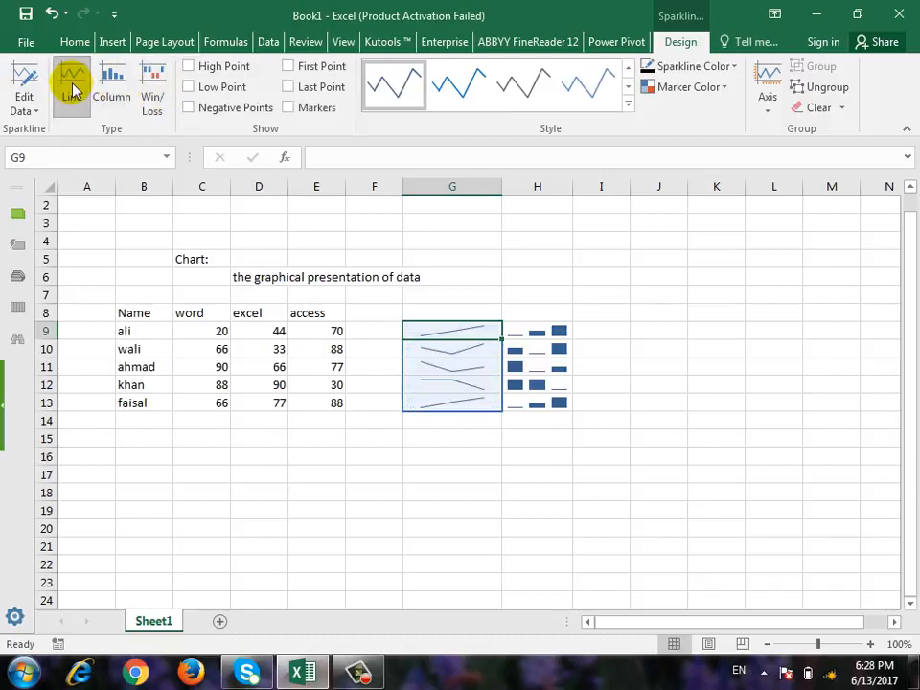
pyautogui.click(239, 75)
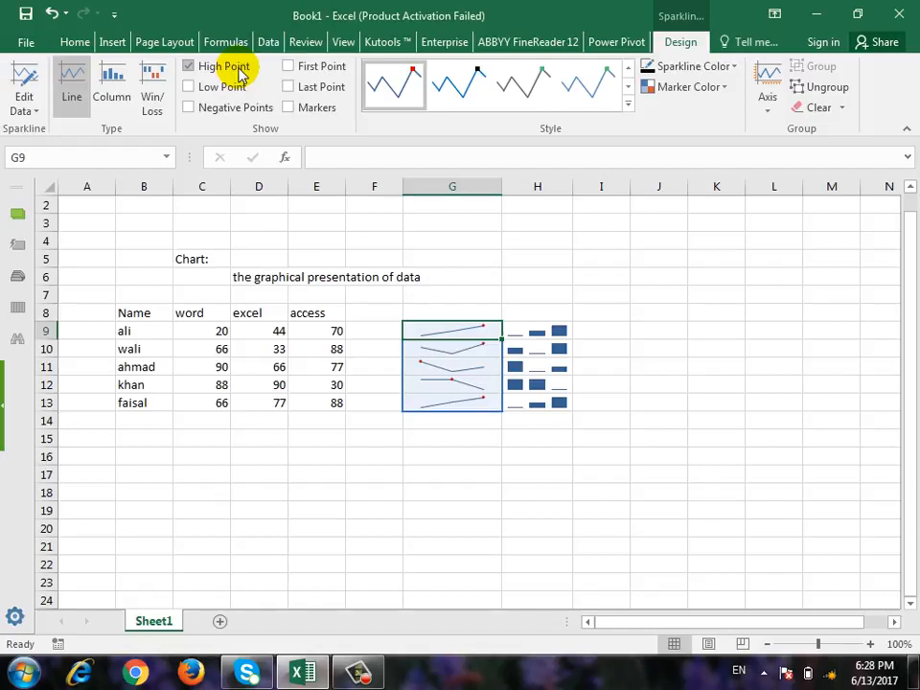
pyautogui.click(240, 69)
pyautogui.click(240, 88)
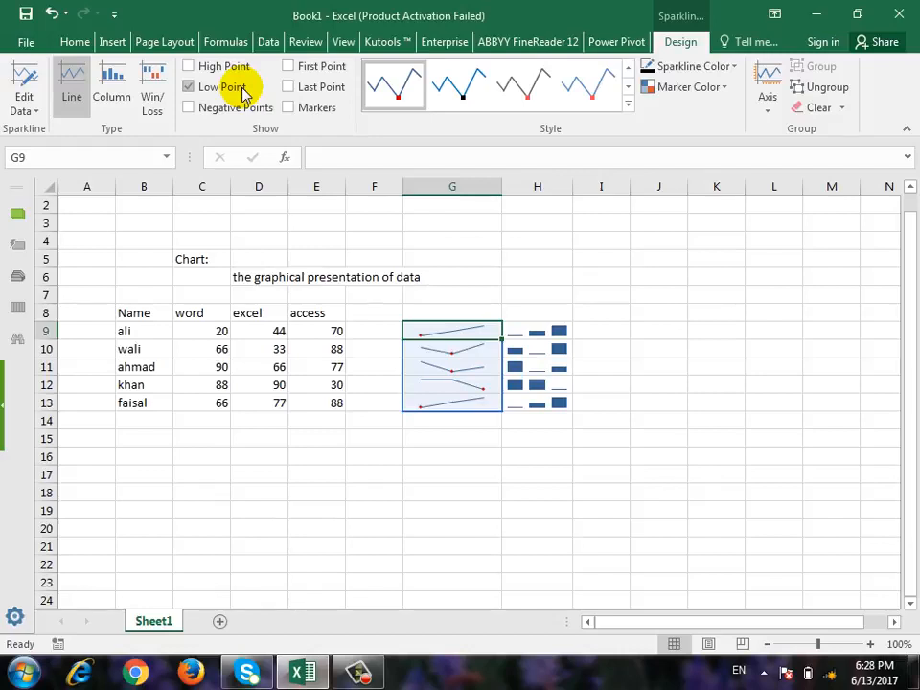
pyautogui.click(239, 89)
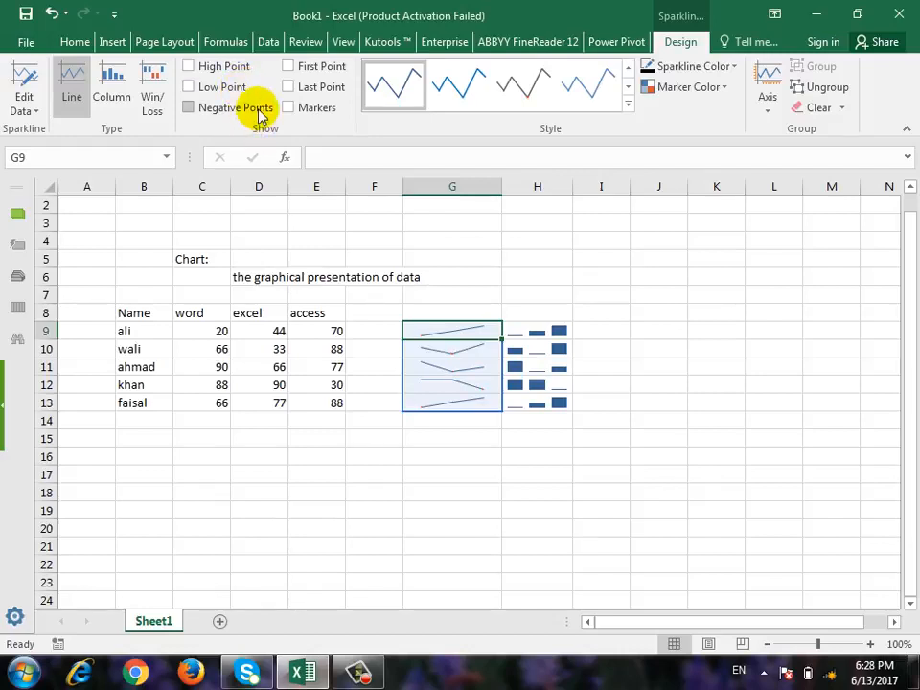
# Highlight negative points on the sparklines in G9:G13, test this with a word score of -20 in C9, and undo that entry.
pyautogui.click(262, 115)
pyautogui.click(213, 332)
pyautogui.write('-20')
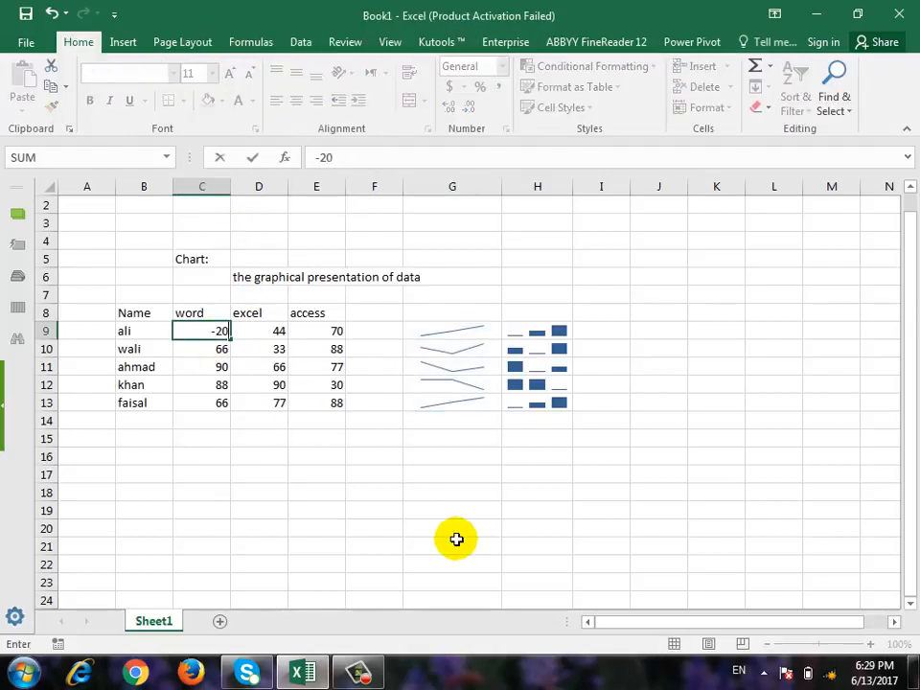
pyautogui.press('Return')
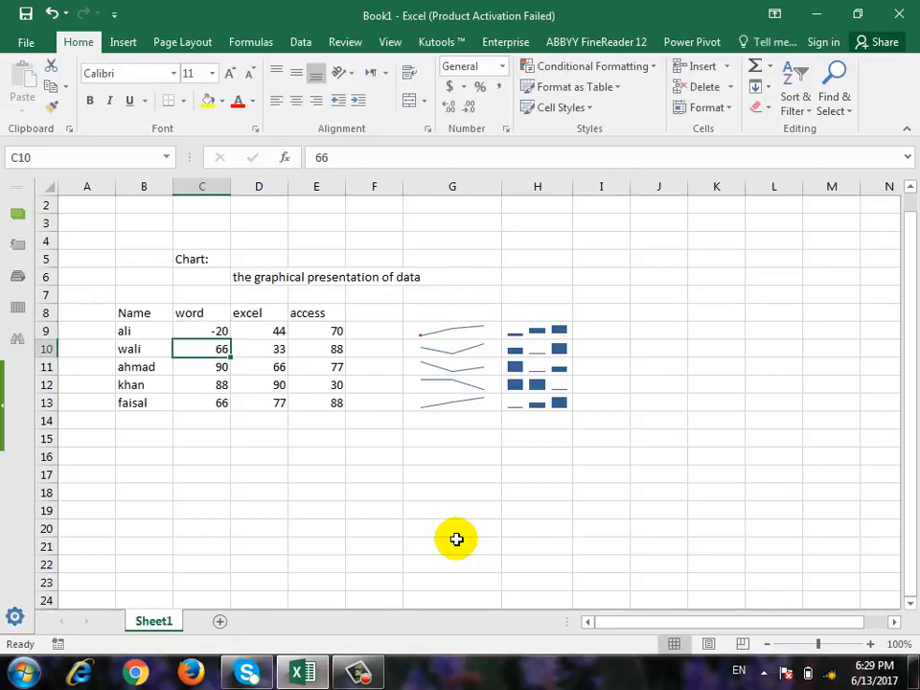
pyautogui.hotkey('ctrl', 'z')
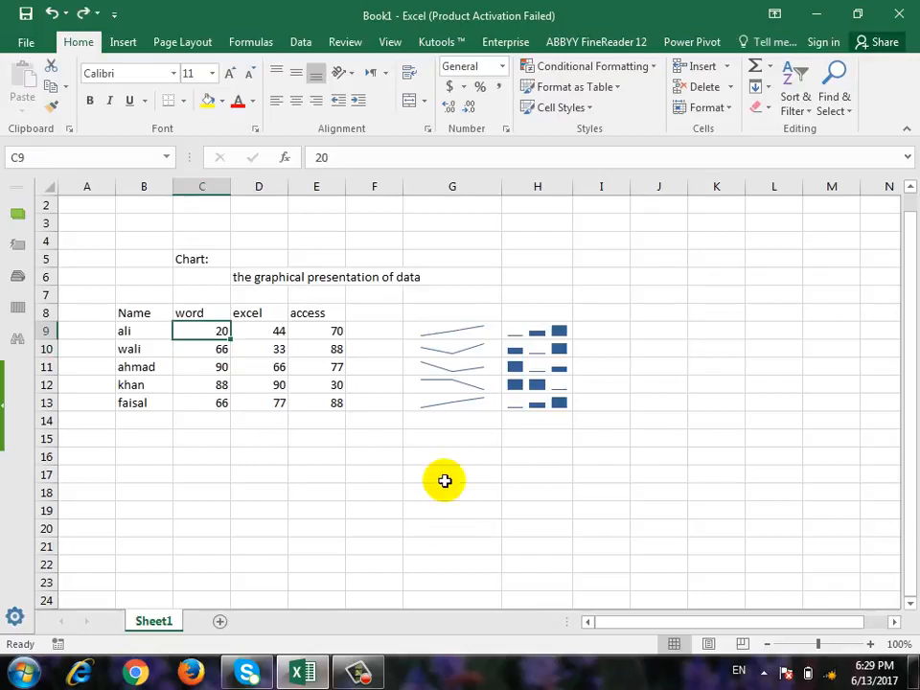
# Turn off negative points for the line sparklines in G9:G13 and show their first points, last points and markers.
pyautogui.moveTo(442, 326); pyautogui.dragTo(445, 402)
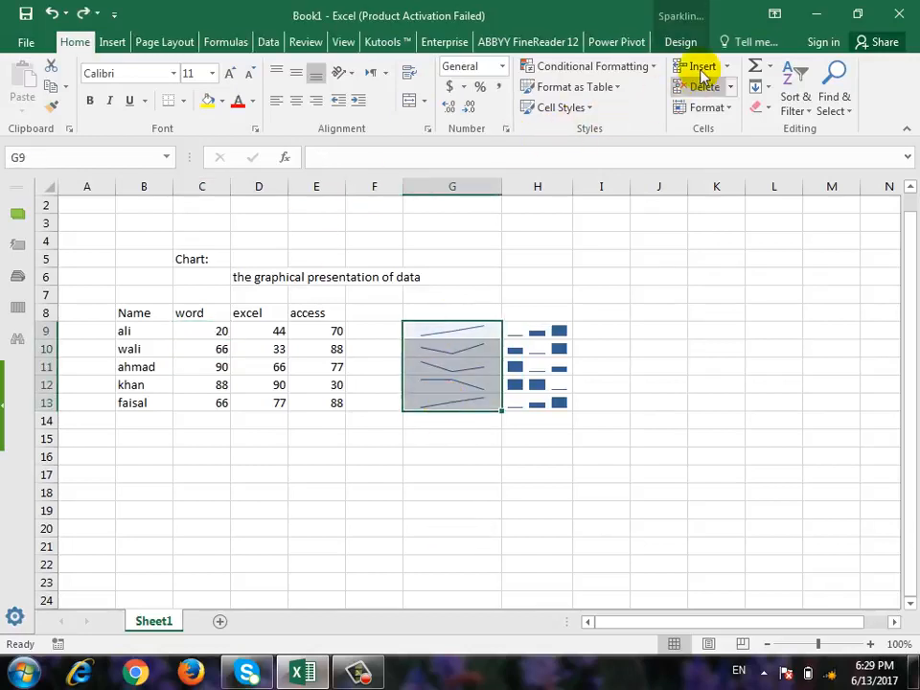
pyautogui.click(680, 41)
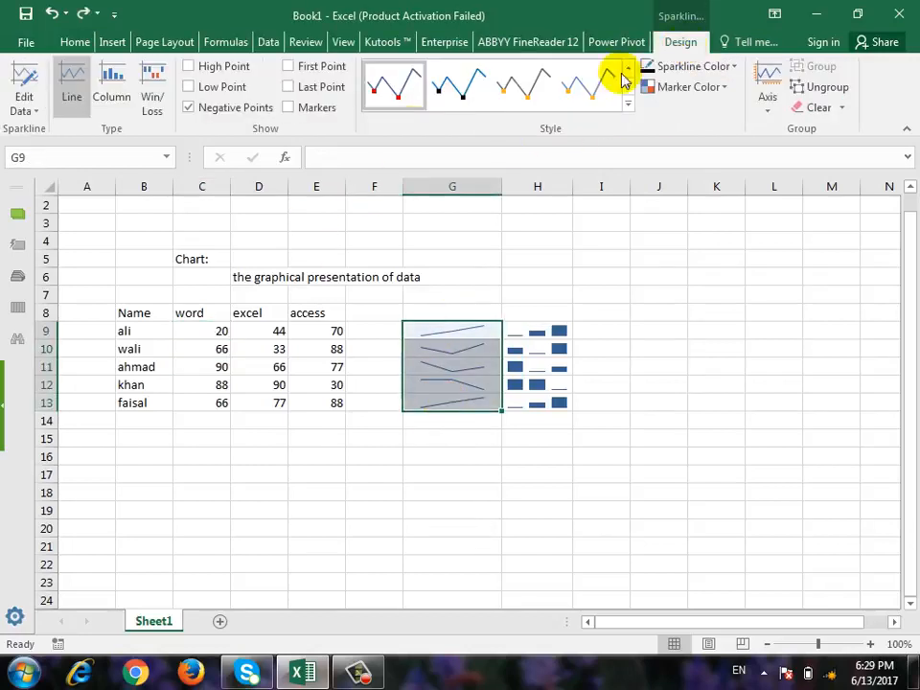
pyautogui.click(252, 109)
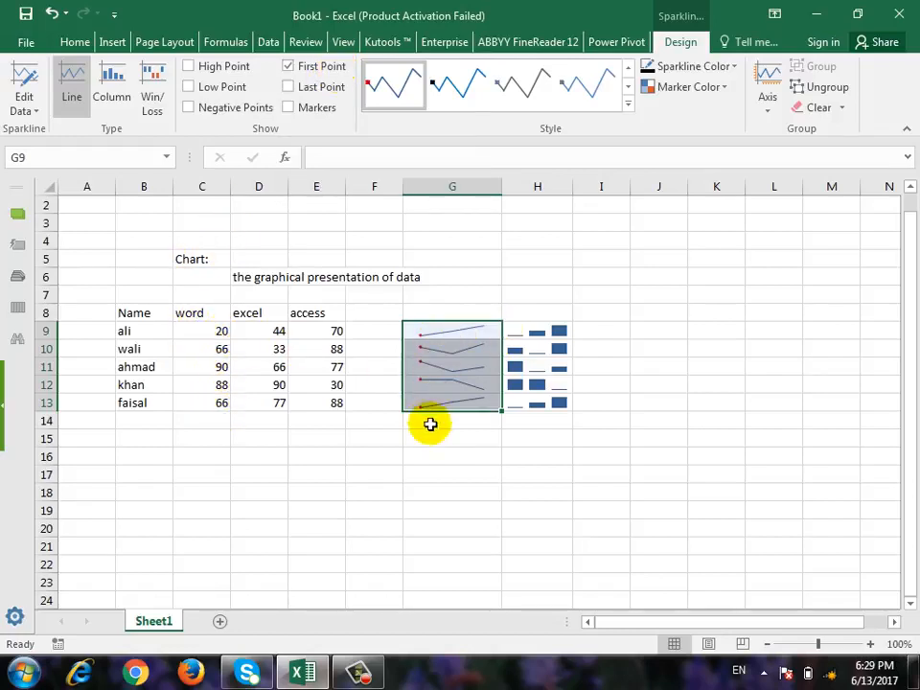
pyautogui.click(336, 87)
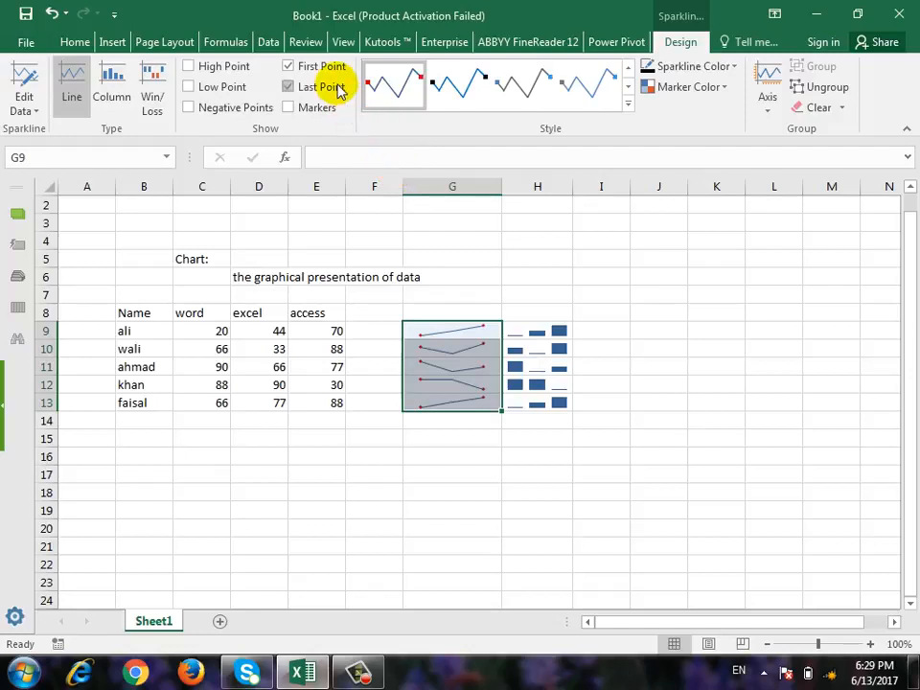
pyautogui.click(317, 111)
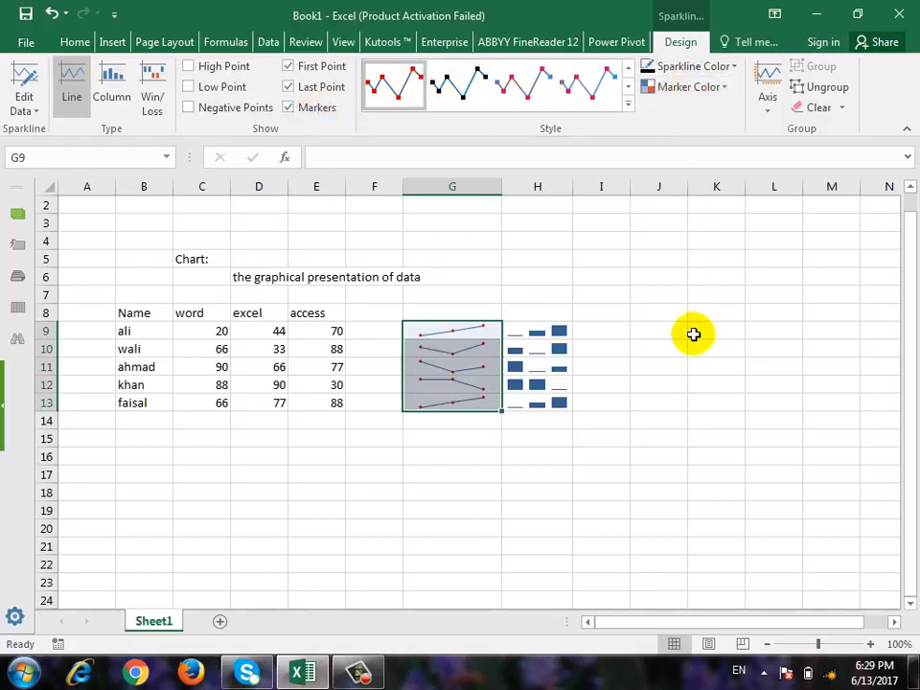
pyautogui.click(111, 41)
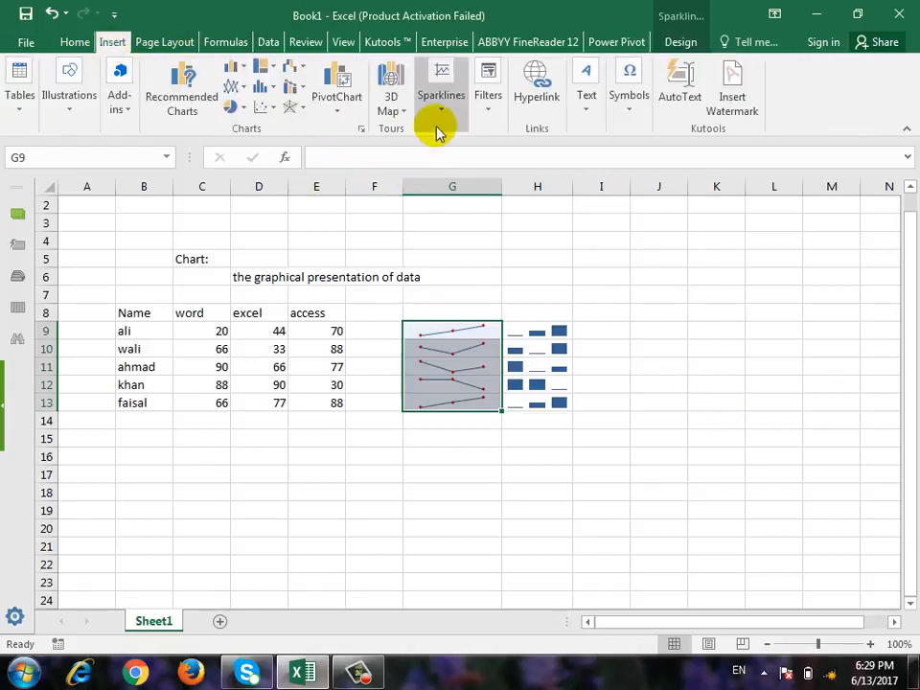
pyautogui.click(501, 113)
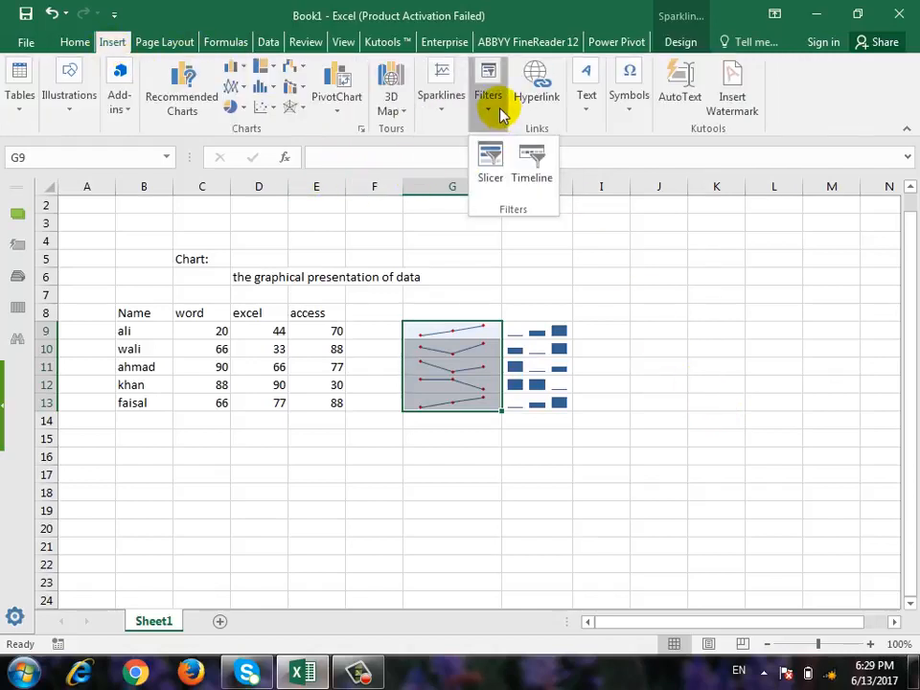
pyautogui.click(501, 113)
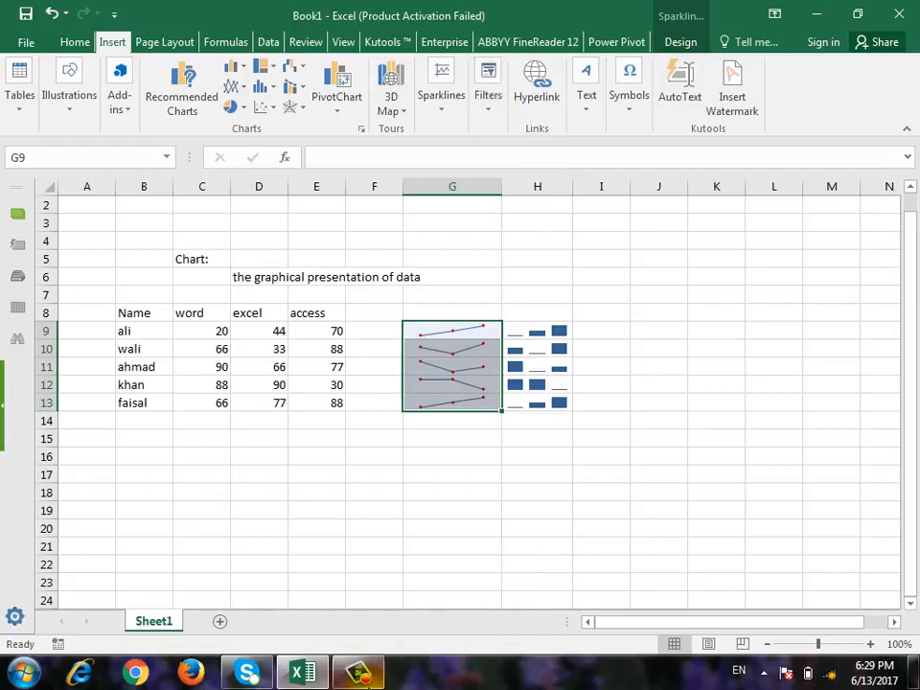